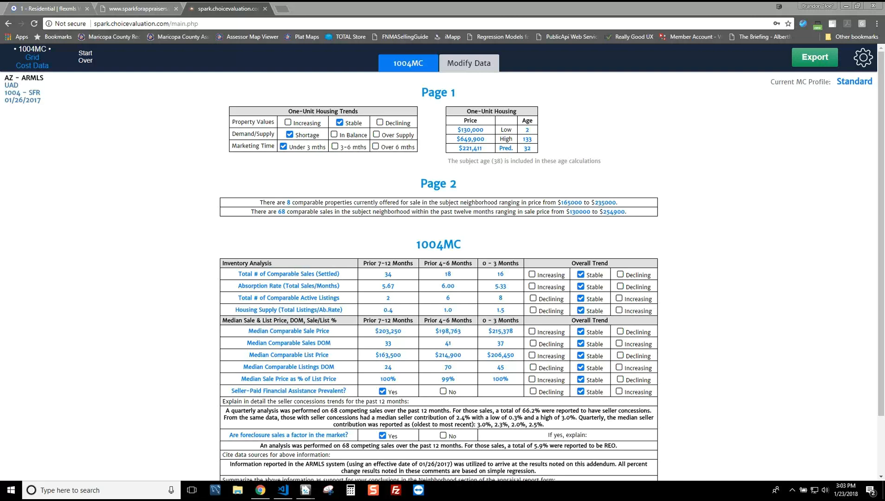
pyautogui.click(153, 9)
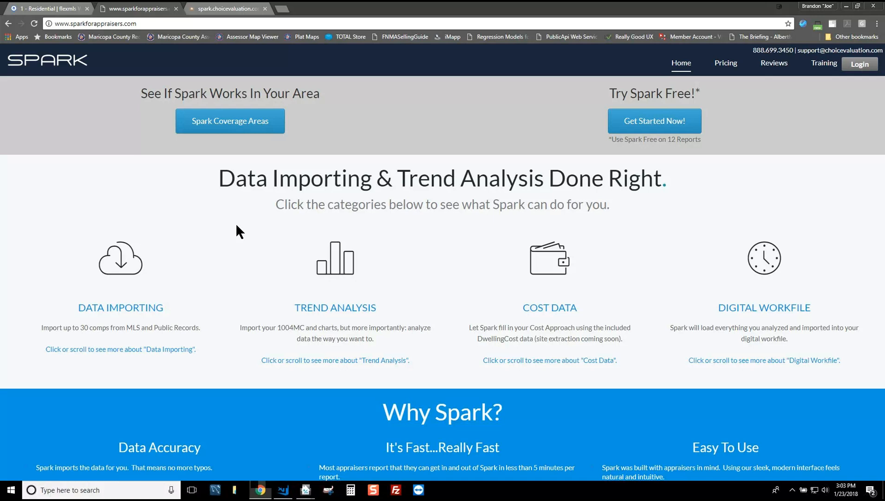
# Step: Return to the spark.choicevaluation.com tab showing the generated 1004MC market-conditions report
pyautogui.click(245, 13)
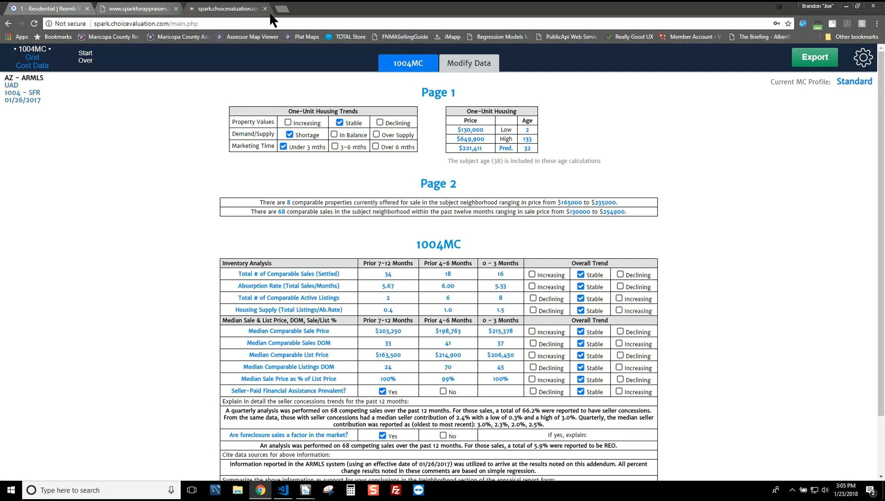
# Step: Load Spark in a new browser tab and reach a new AZ - ARMLS 1004 Report Information page
pyautogui.click(281, 10)
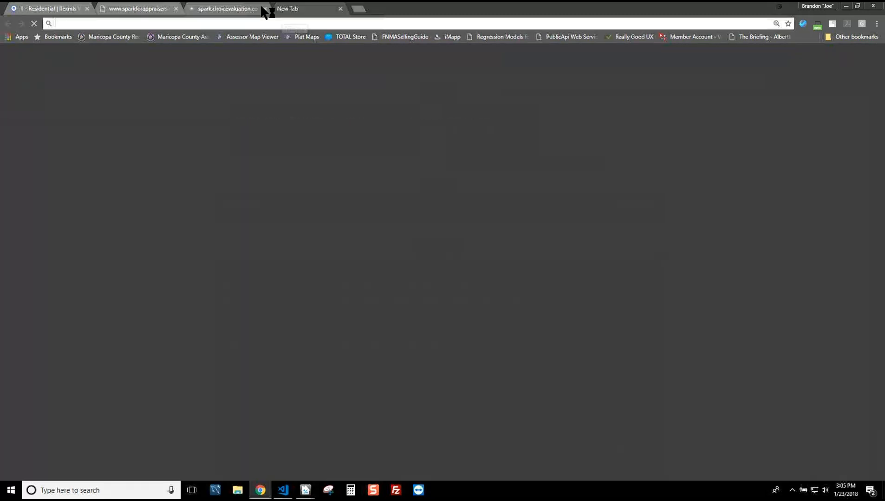
pyautogui.write('spark.choicevaluation.com')
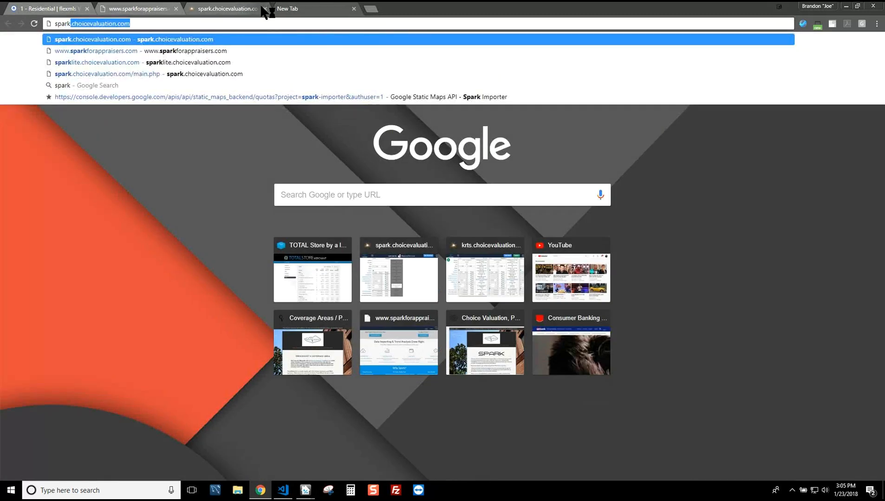
pyautogui.press('Return')
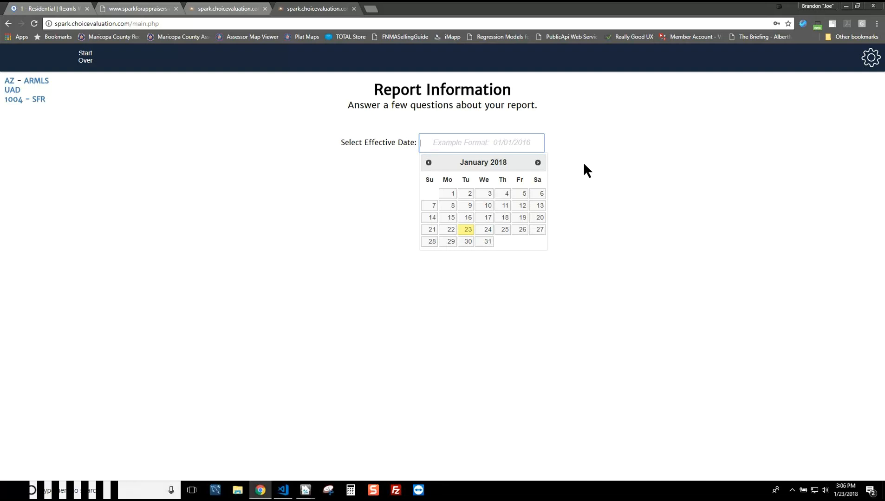
pyautogui.click(865, 65)
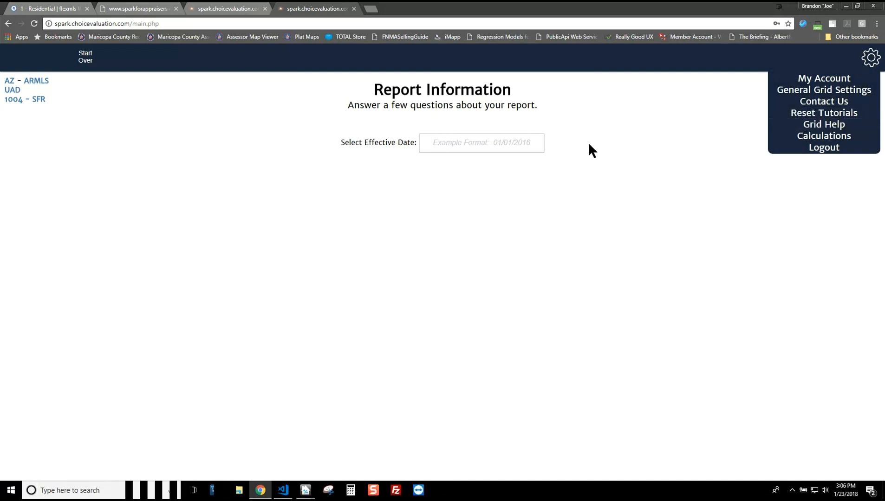
pyautogui.click(874, 62)
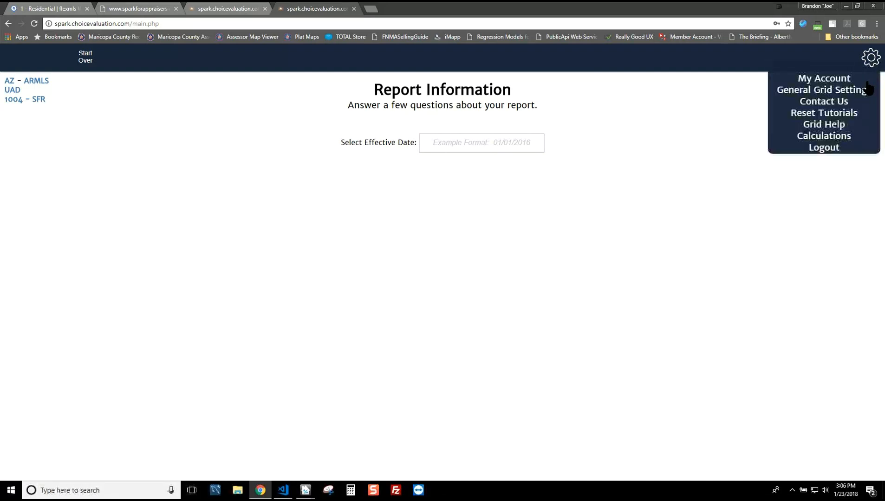
pyautogui.click(830, 124)
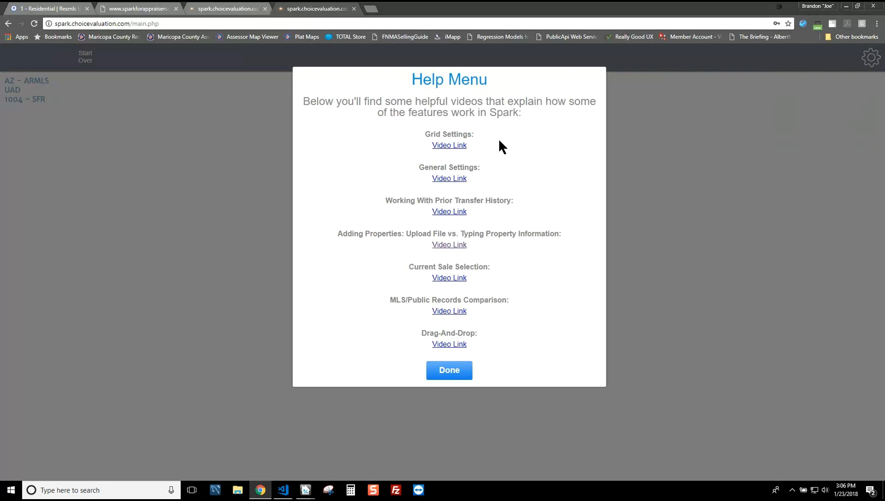
pyautogui.click(449, 370)
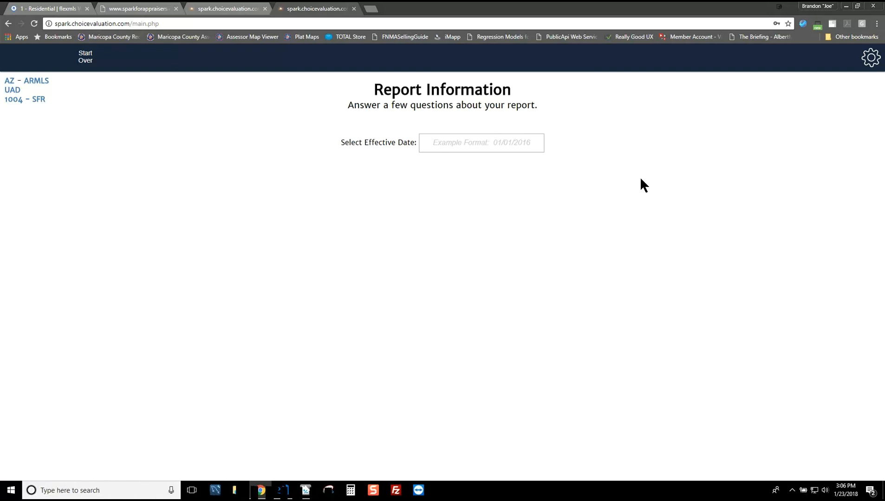
# Step: Switch to the Residential | flexmls tab showing the 1,505-listing polygon map search
pyautogui.click(59, 8)
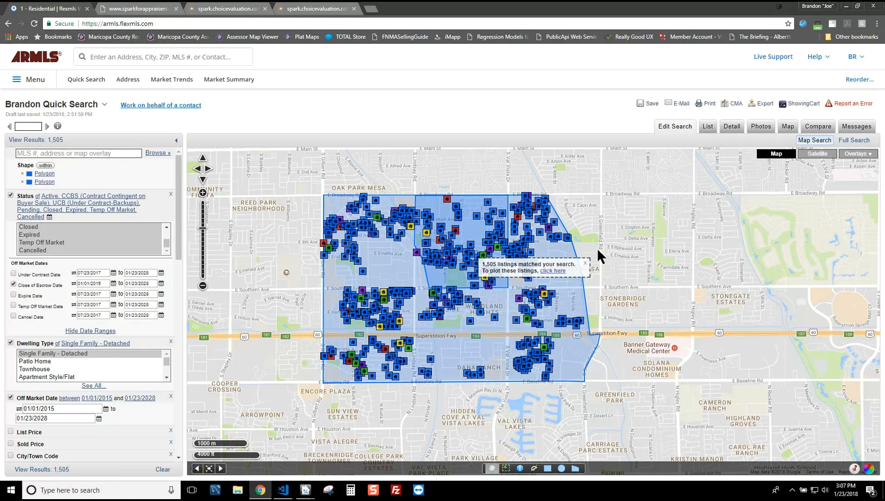
# Step: Open the Export flexmls Data page for all 1,505 listings in the drawn polygon
pyautogui.click(320, 218)
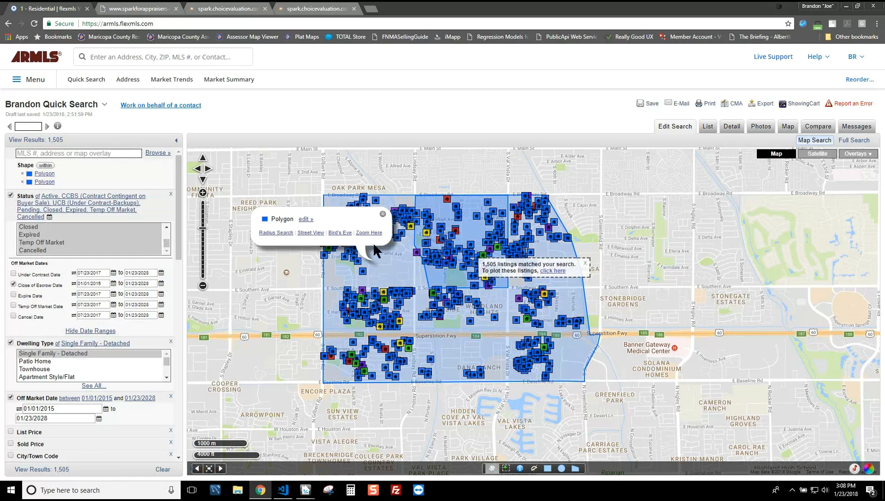
pyautogui.click(762, 104)
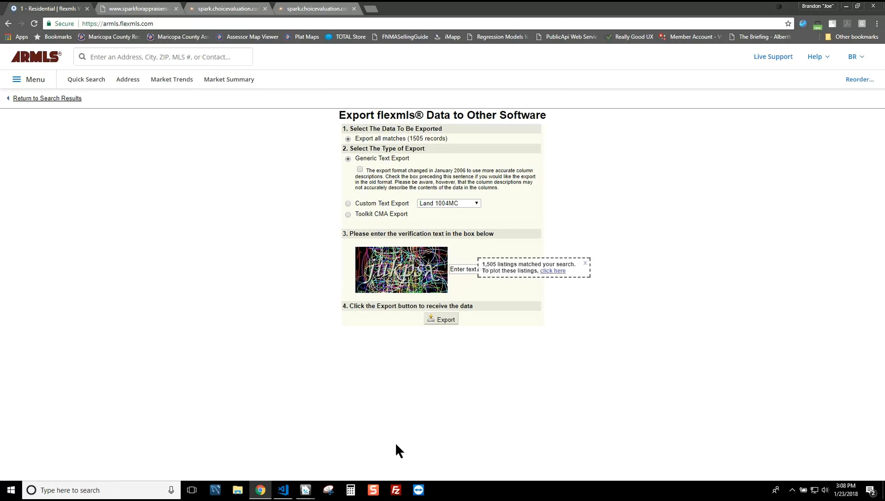
# Step: Export all matching records as a Spark-format Custom Text Export after entering the verification text, downloading customexport.csv
pyautogui.click(348, 204)
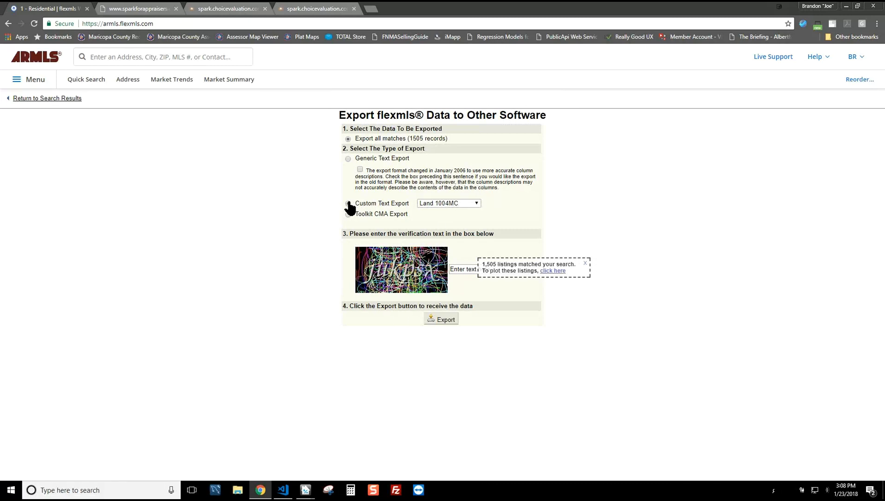
pyautogui.click(436, 203)
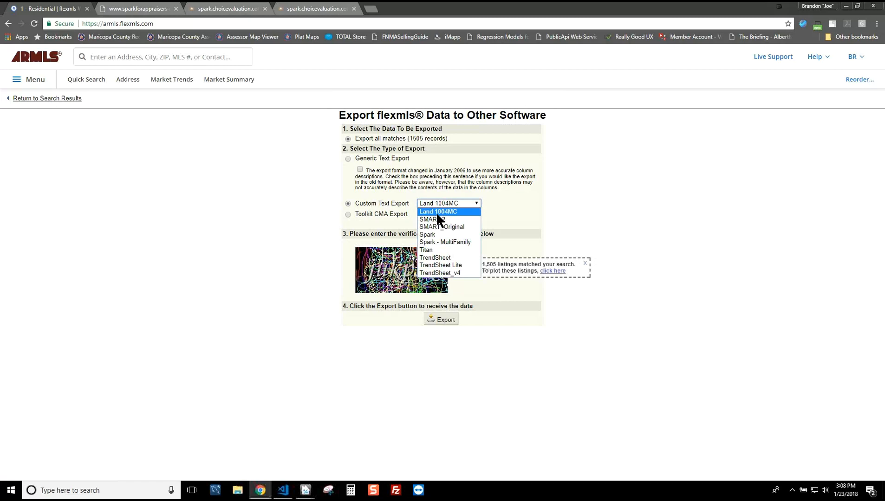
pyautogui.click(434, 234)
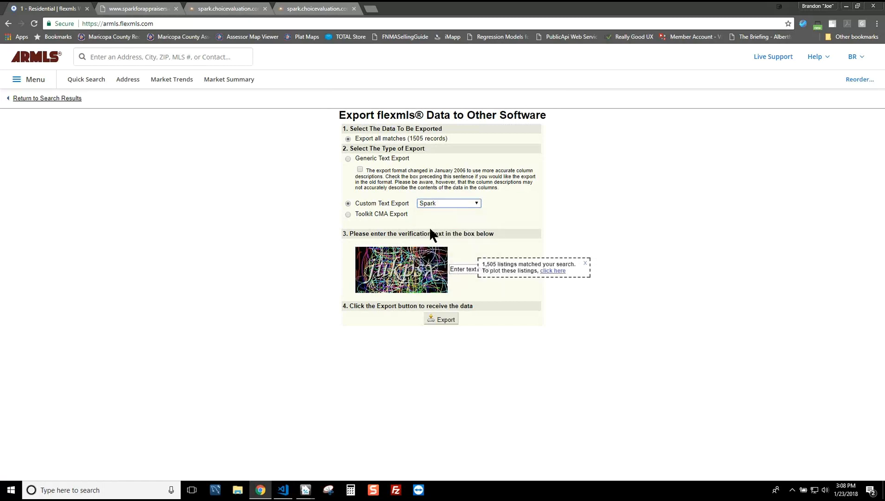
pyautogui.click(525, 269)
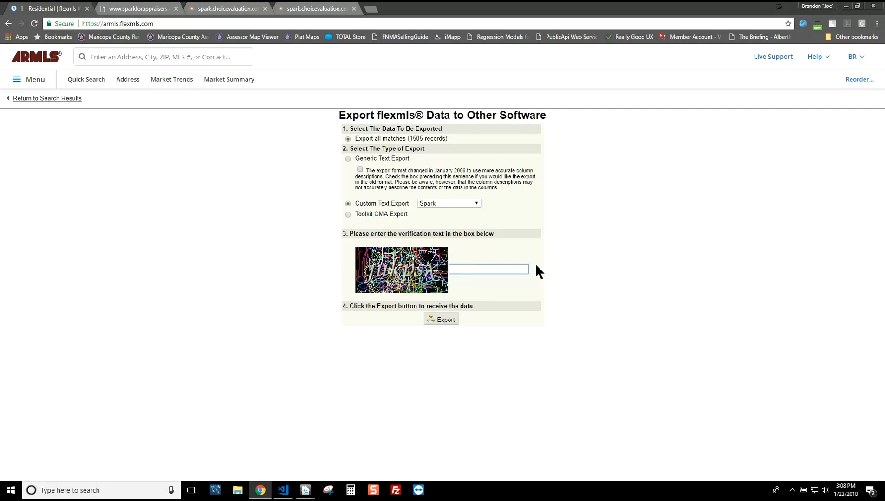
pyautogui.click(491, 268)
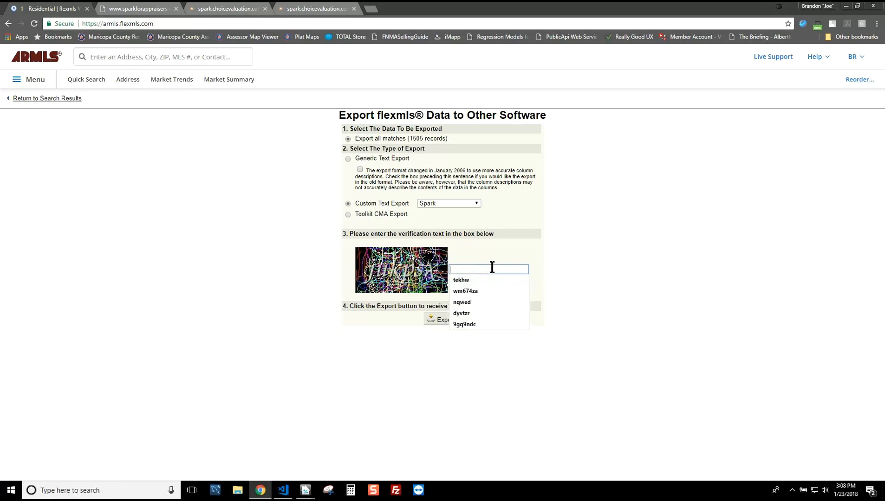
pyautogui.write('jukpsx')
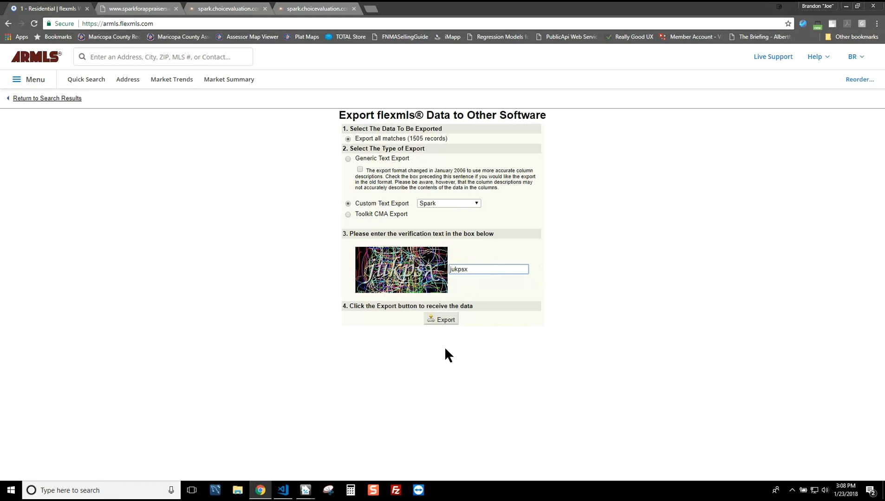
pyautogui.click(446, 320)
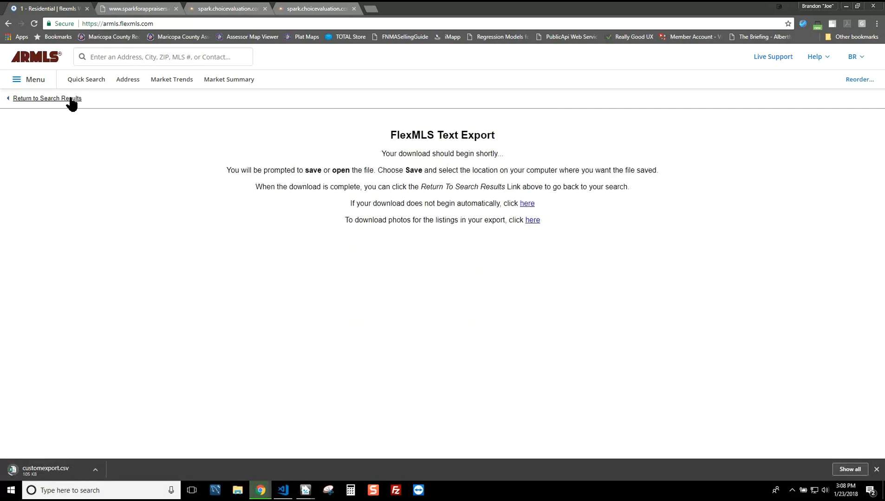
# Step: Return to the search results map and close the polygon info popup
pyautogui.click(38, 99)
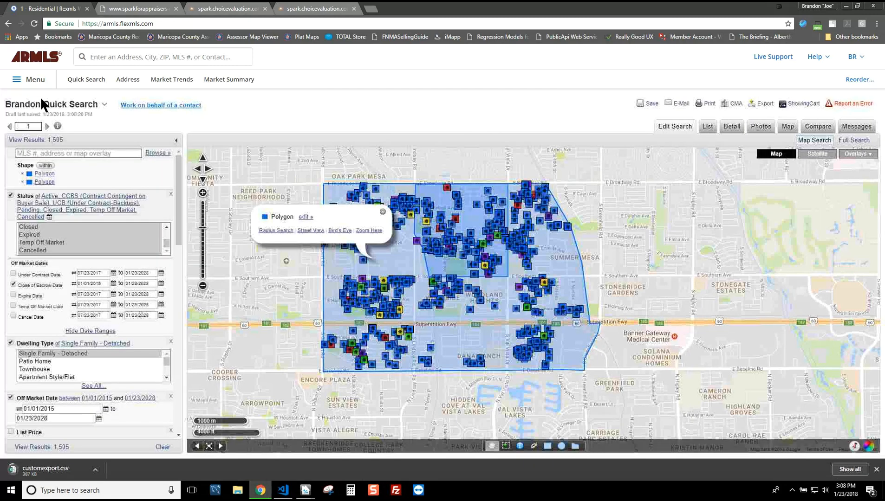
pyautogui.click(382, 213)
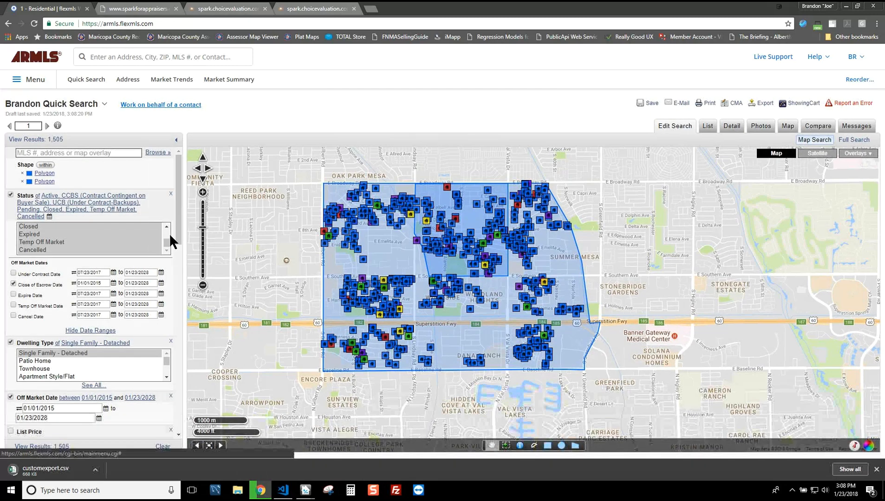
pyautogui.scroll(-1, 176, 213)
pyautogui.moveTo(180, 228); pyautogui.dragTo(149, 273)
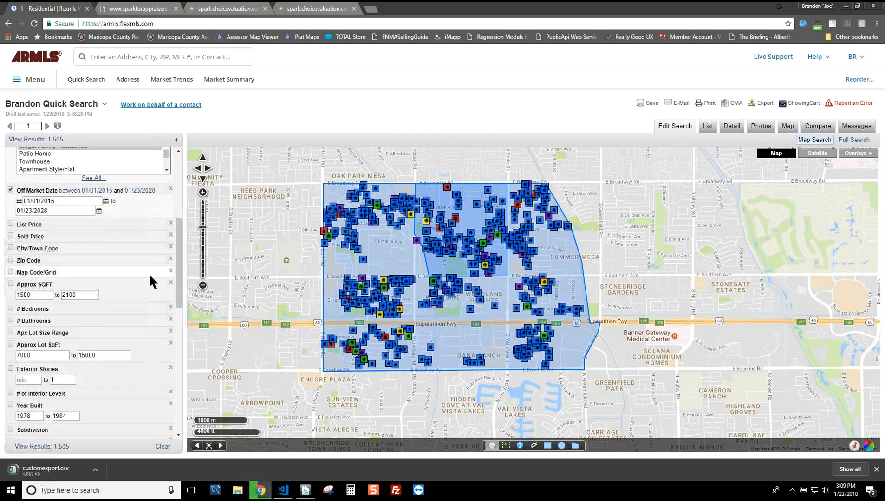
# Step: Apply filters: 1500–2100 sq ft, 7000–15000 lot size, 1978–1984 year built, 0–1 stories
pyautogui.click(10, 282)
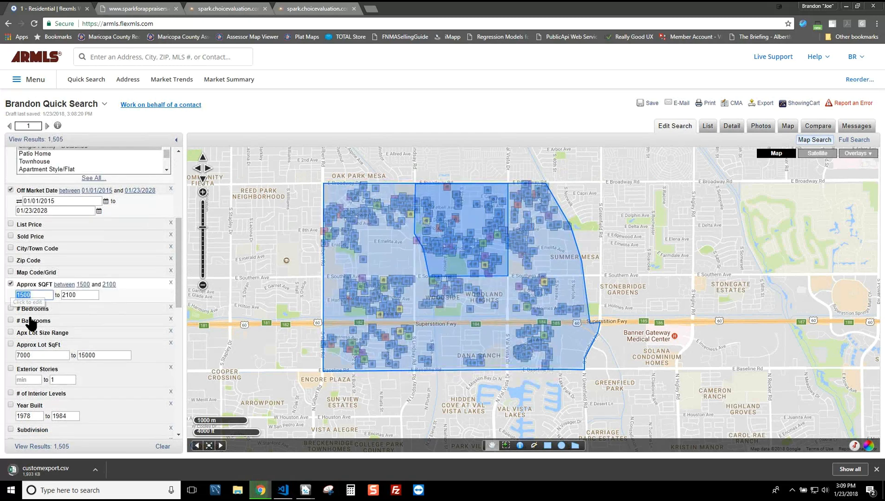
pyautogui.click(11, 344)
pyautogui.click(10, 405)
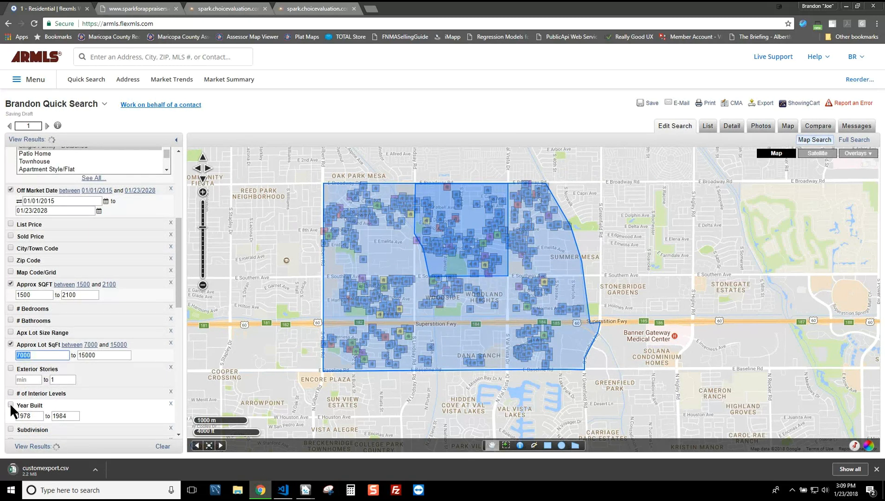
pyautogui.click(10, 368)
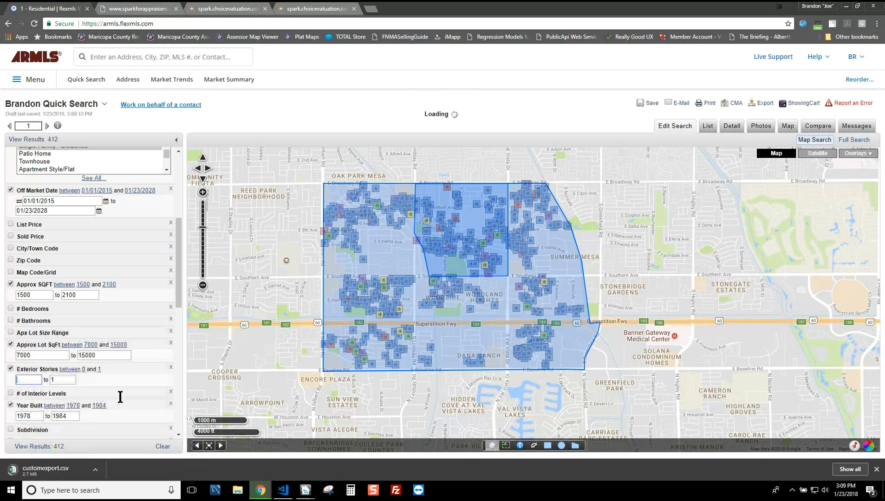
pyautogui.scroll(2, 126, 319)
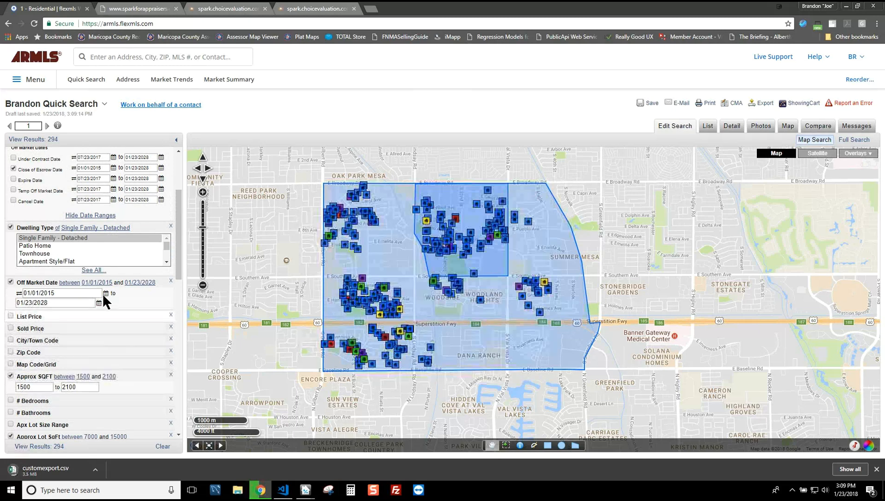
pyautogui.scroll(2, 116, 298)
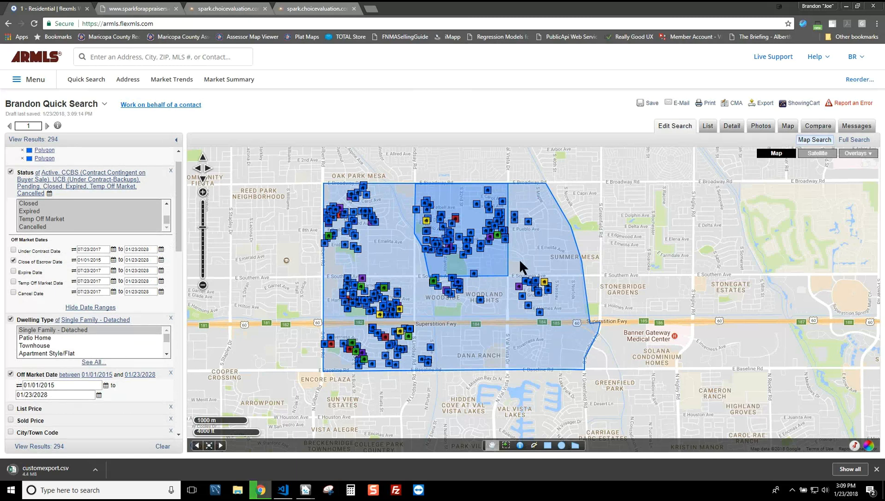
pyautogui.scroll(2, 112, 211)
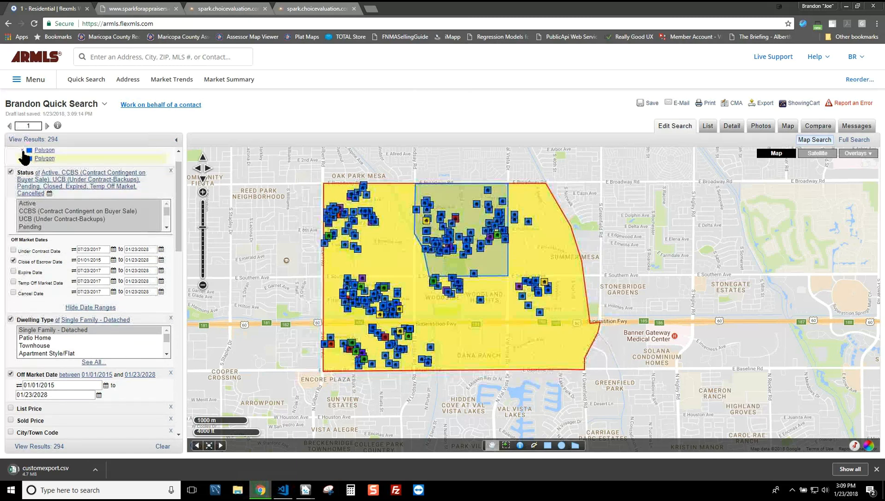
# Step: Remove the large outer polygon, review the status criteria unchanged, and open Export for the 75 listings
pyautogui.click(22, 151)
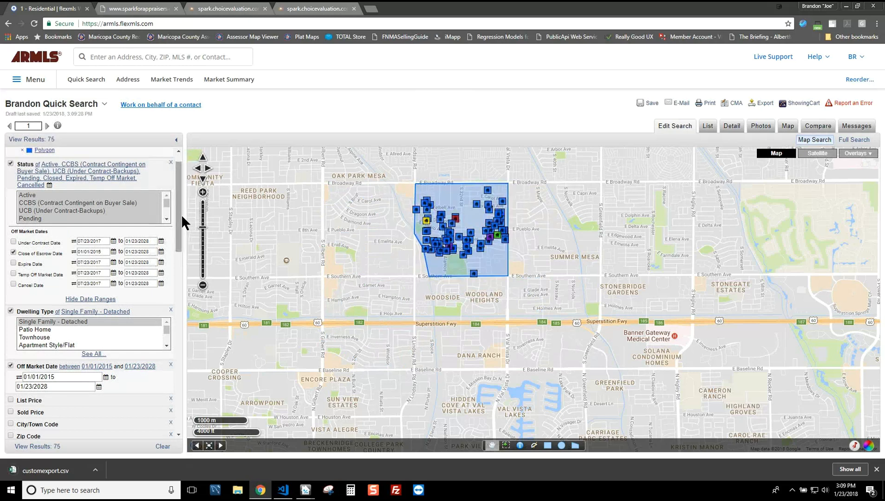
pyautogui.moveTo(182, 303); pyautogui.dragTo(177, 206)
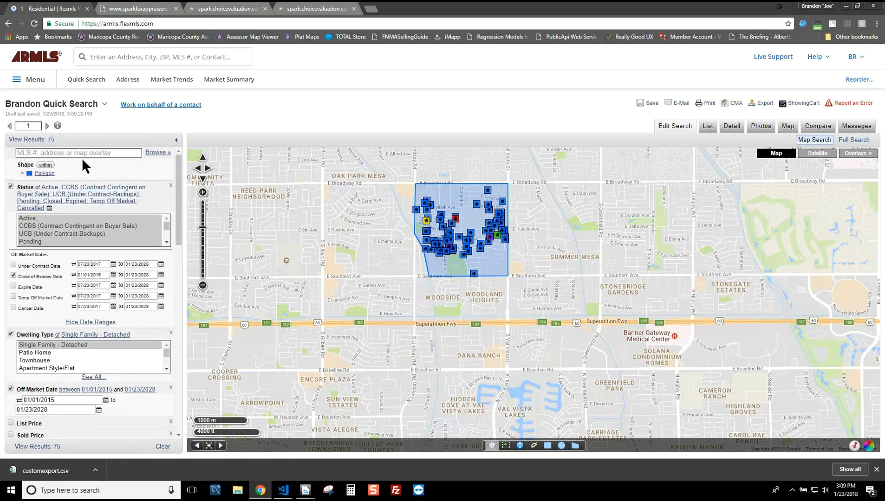
pyautogui.moveTo(167, 225); pyautogui.dragTo(162, 234)
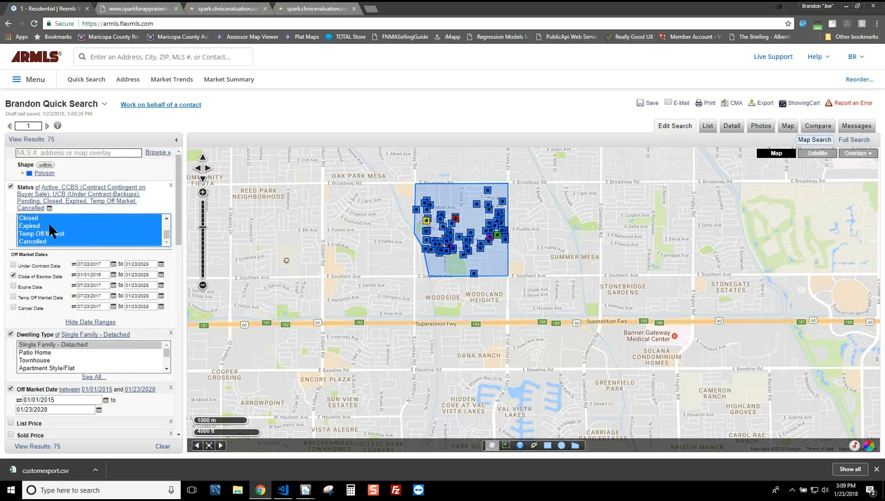
pyautogui.moveTo(166, 228); pyautogui.dragTo(183, 207)
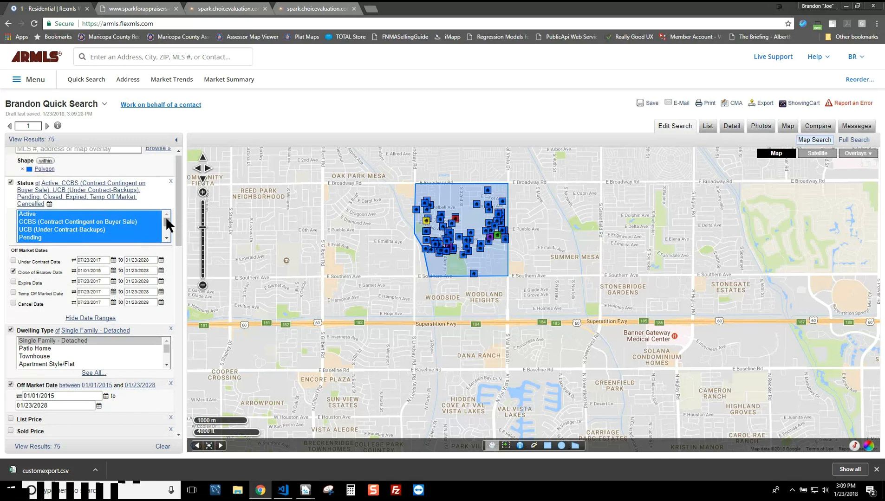
pyautogui.click(452, 107)
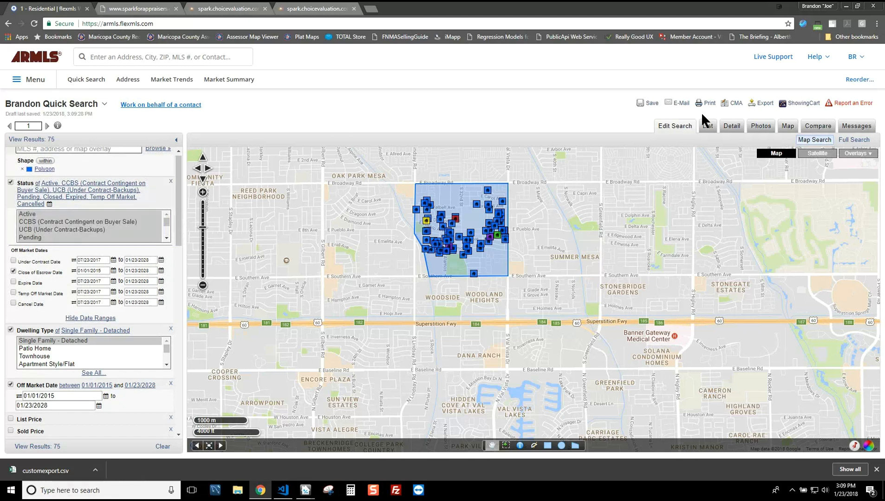
pyautogui.click(762, 104)
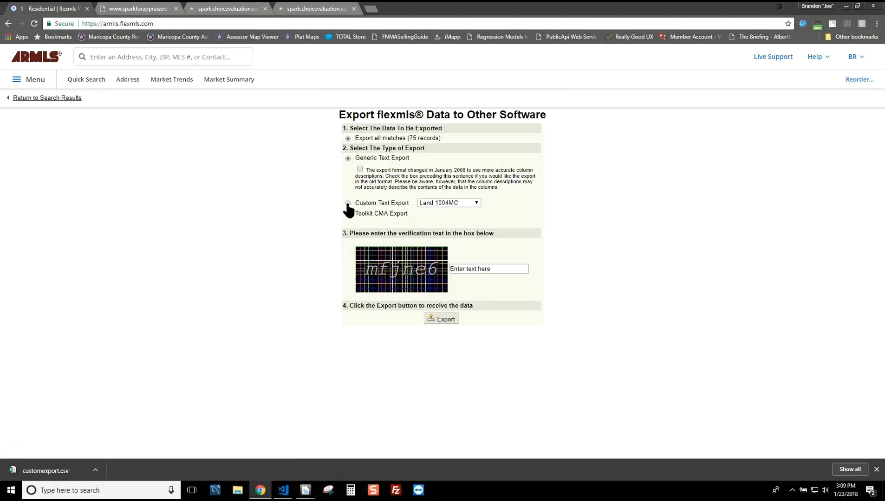
# Step: Export the 75 listings in Spark format as customexport (1).csv, then return to search results
pyautogui.click(458, 203)
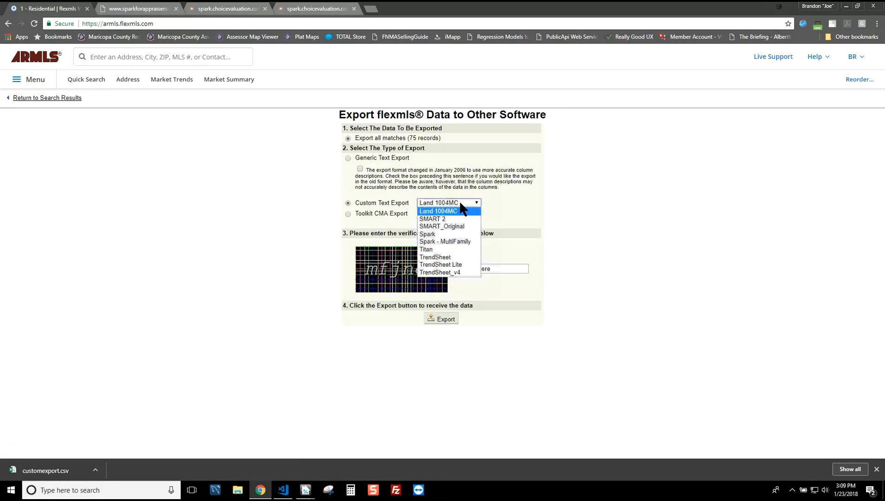
pyautogui.click(442, 234)
pyautogui.click(485, 268)
pyautogui.write('mfjne6')
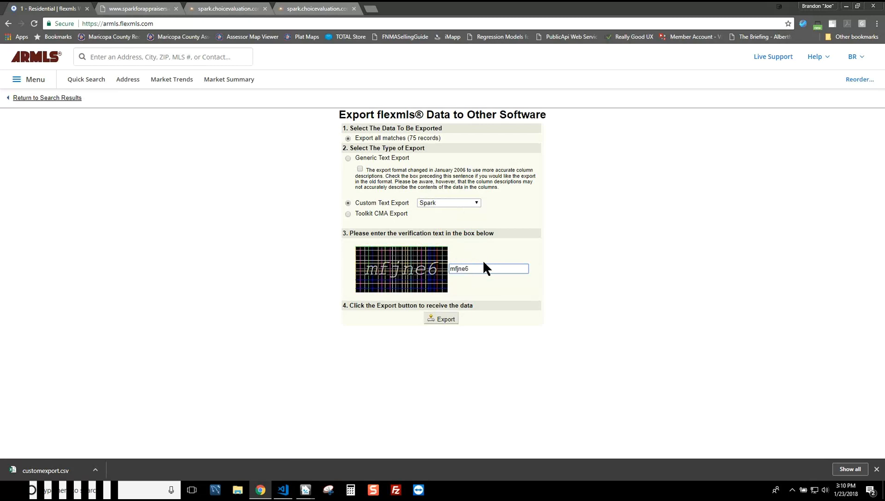
pyautogui.click(447, 320)
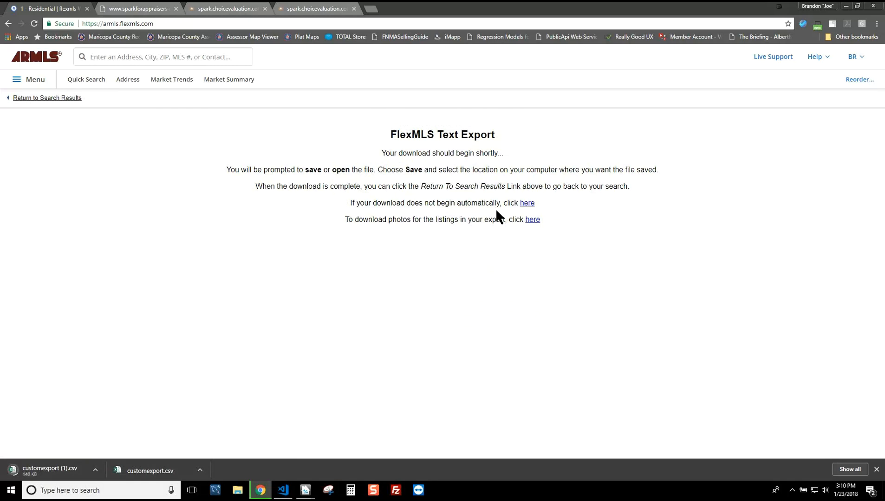
pyautogui.click(71, 98)
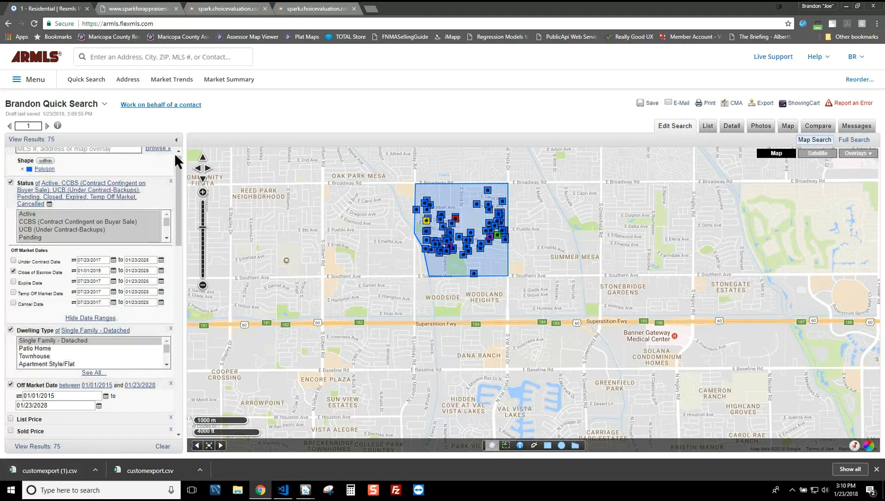
# Step: Show the results in List view and tick listings 1–8, including the $219,000 one
pyautogui.click(708, 127)
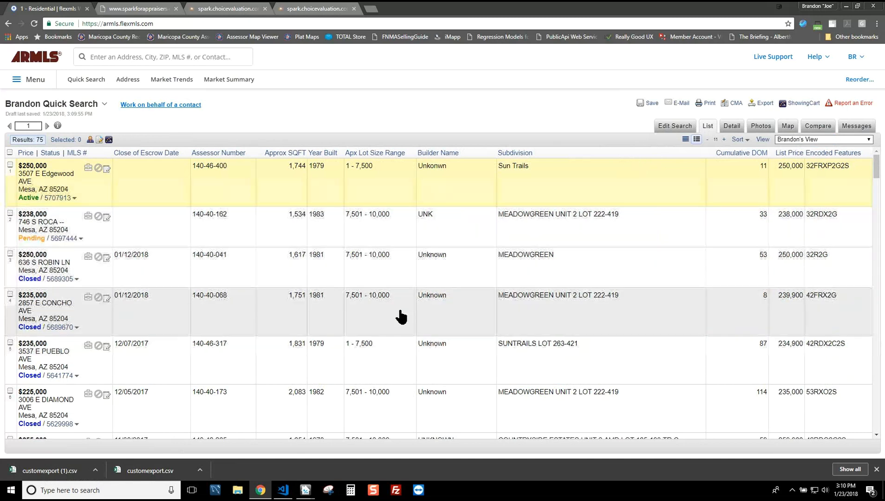
pyautogui.click(10, 165)
pyautogui.click(11, 213)
pyautogui.click(10, 254)
pyautogui.click(10, 295)
pyautogui.click(10, 342)
pyautogui.click(10, 390)
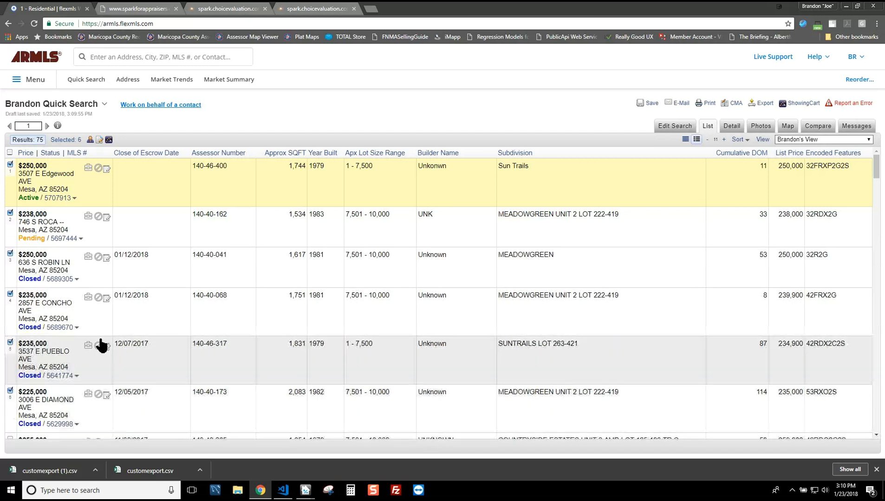
pyautogui.scroll(-2, 100, 346)
pyautogui.click(10, 347)
pyautogui.click(10, 399)
# Step: Tick listings 9–12 and open the Export page for the 12 selected records
pyautogui.scroll(-4, 65, 361)
pyautogui.click(10, 261)
pyautogui.click(10, 309)
pyautogui.scroll(6, 288, 300)
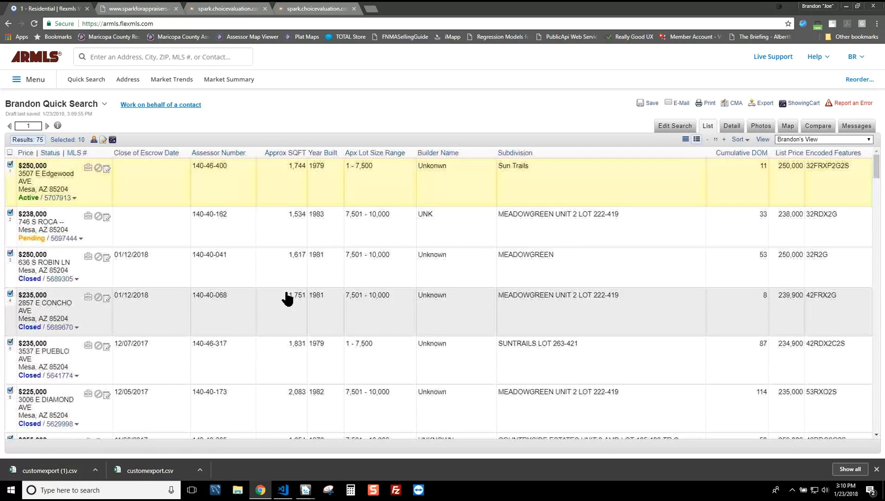
pyautogui.scroll(-6, 286, 300)
pyautogui.click(10, 264)
pyautogui.click(9, 305)
pyautogui.scroll(6, 707, 199)
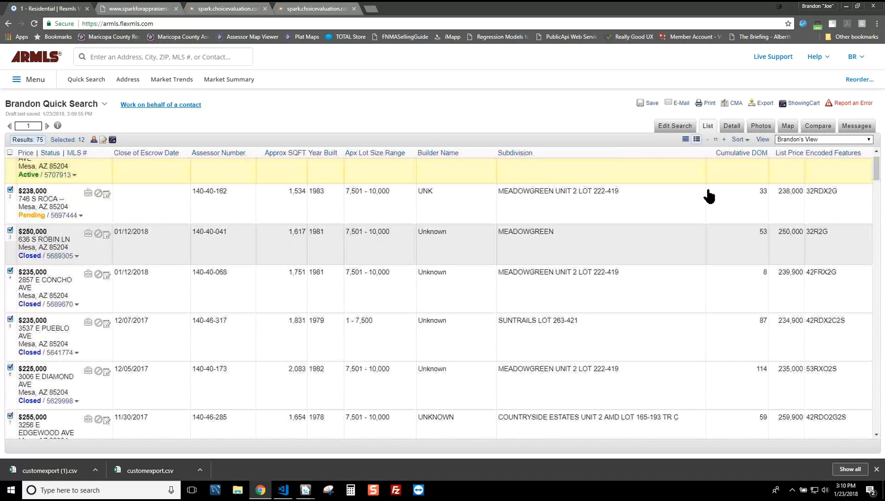
pyautogui.click(762, 104)
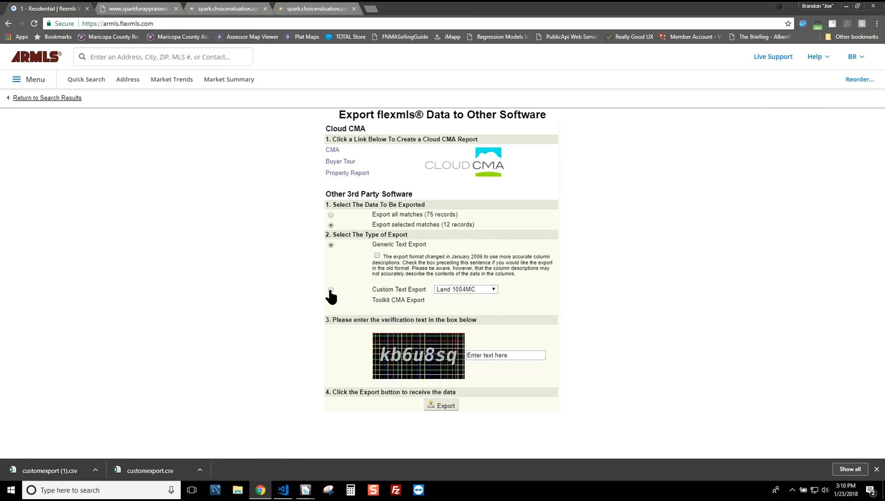
# Step: Choose the Spark custom text export, enter the verification code and run the export
pyautogui.click(473, 289)
pyautogui.click(449, 318)
pyautogui.click(511, 356)
pyautogui.write('kb7u8sq')
pyautogui.click(440, 407)
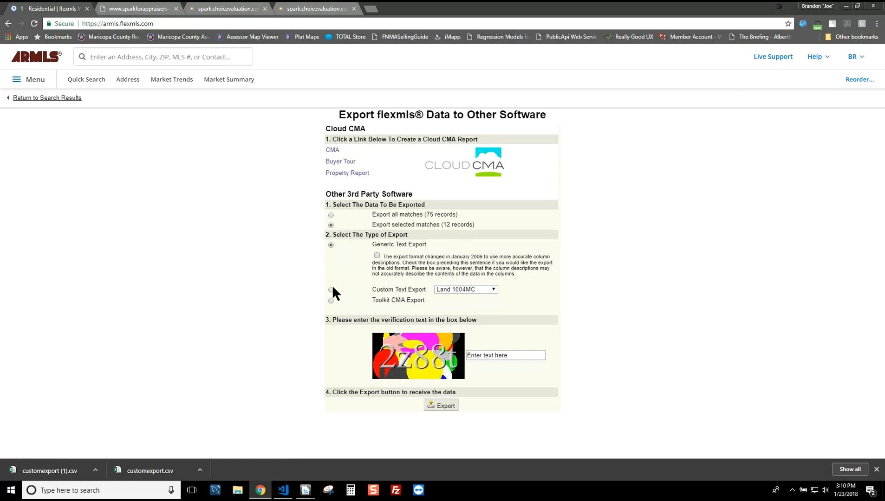
# Step: Retry the Spark export of the 12 listings as customexport (2).csv and return to the results list
pyautogui.click(462, 289)
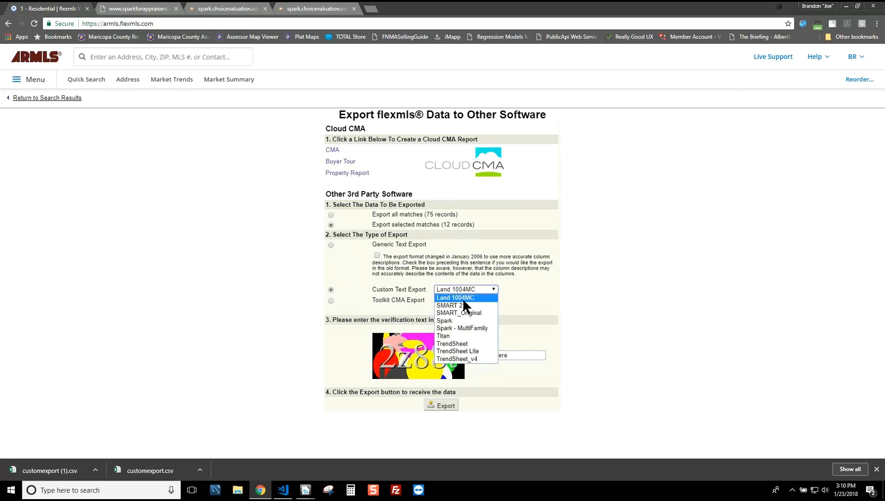
pyautogui.click(455, 318)
pyautogui.click(521, 356)
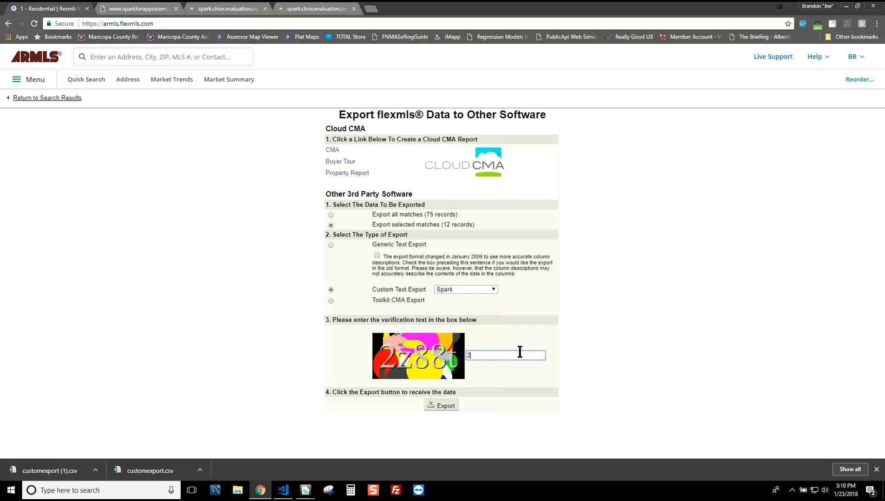
pyautogui.click(446, 405)
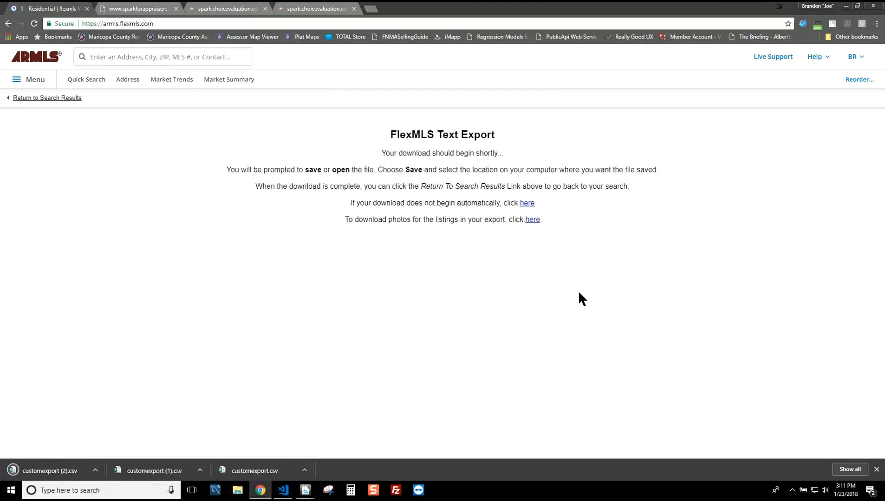
pyautogui.click(65, 98)
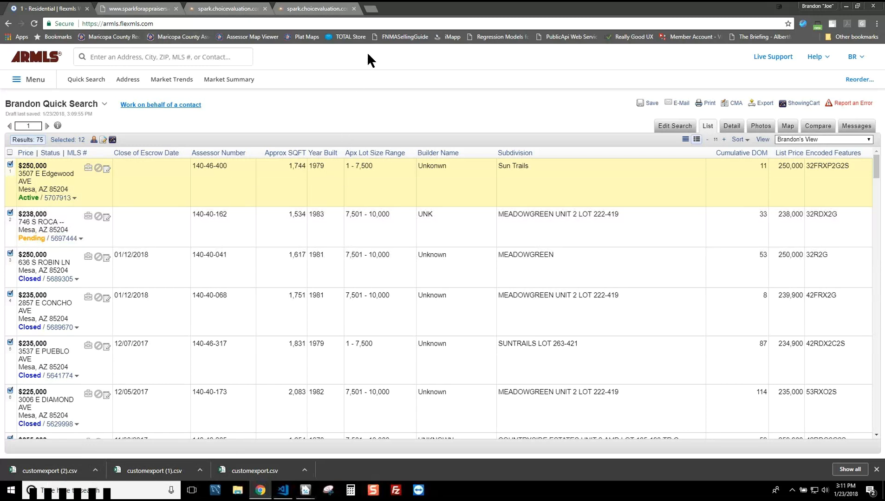
# Step: In the Spark report, set the effective date to 01/23/2018 from the calendar
pyautogui.click(334, 10)
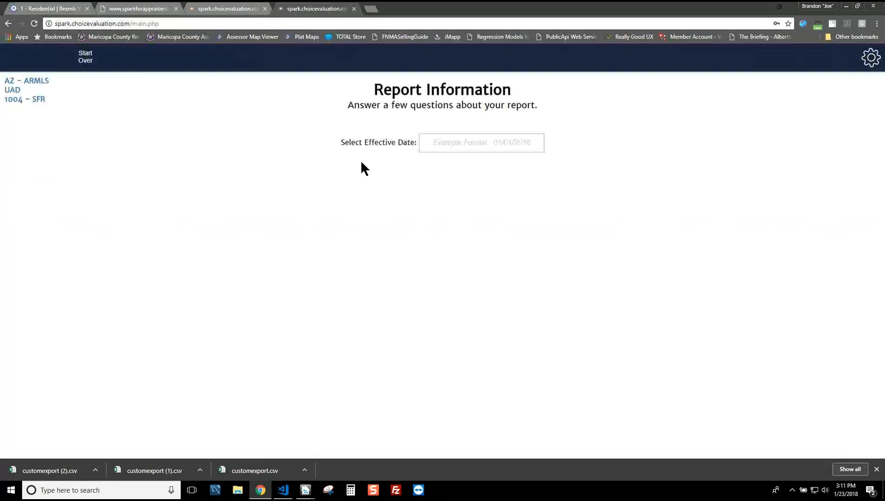
pyautogui.click(459, 144)
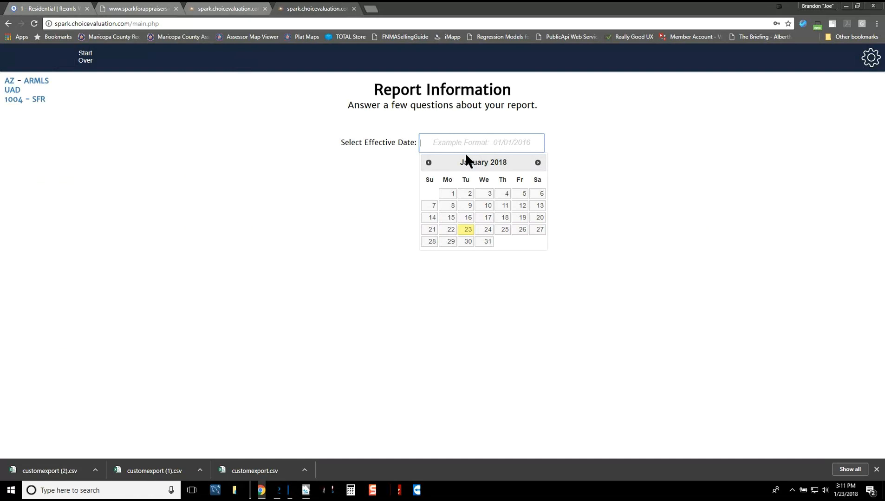
pyautogui.click(468, 232)
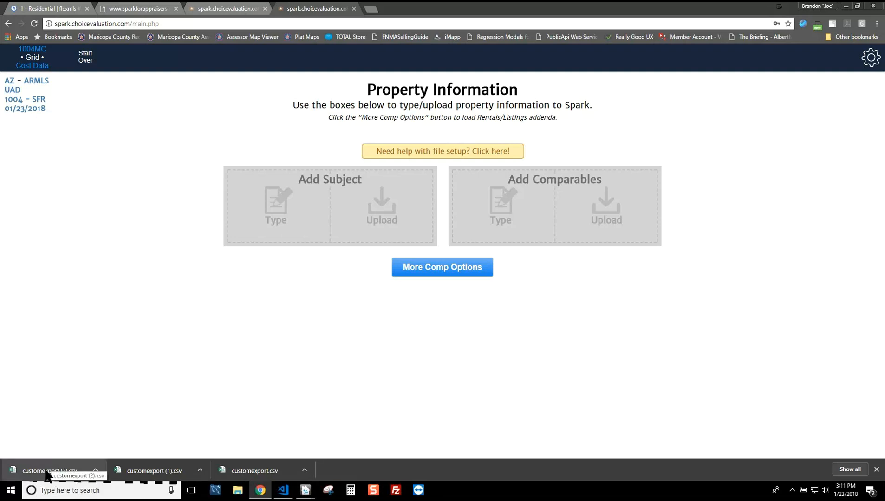
# Step: Upload customexport (2).csv as comparables, skip subject parcel entry, and continue to the sales grid
pyautogui.moveTo(42, 471); pyautogui.dragTo(601, 203)
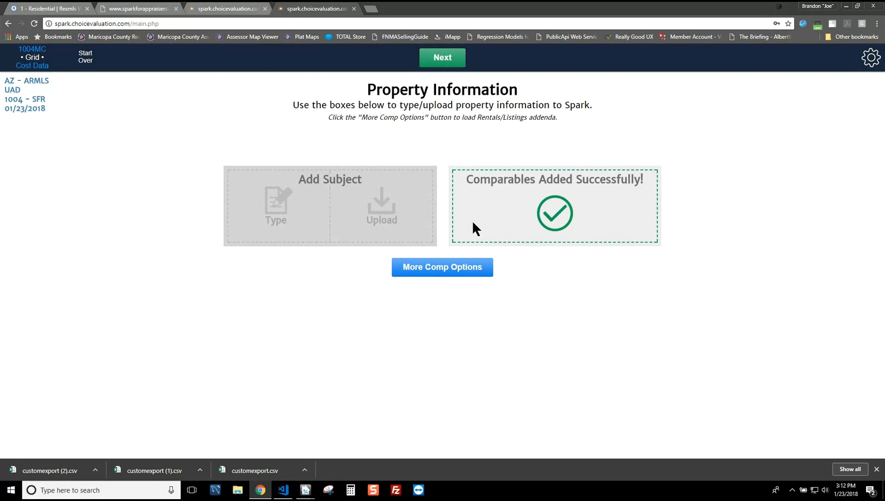
pyautogui.click(276, 208)
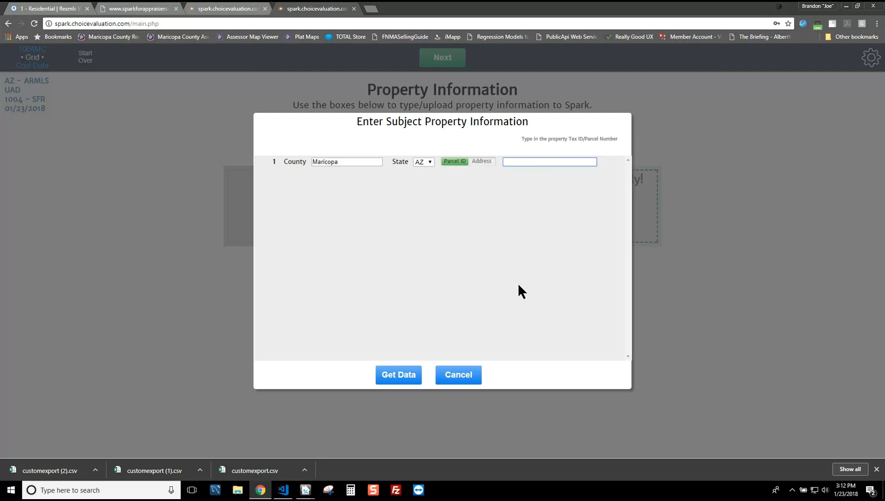
pyautogui.click(461, 379)
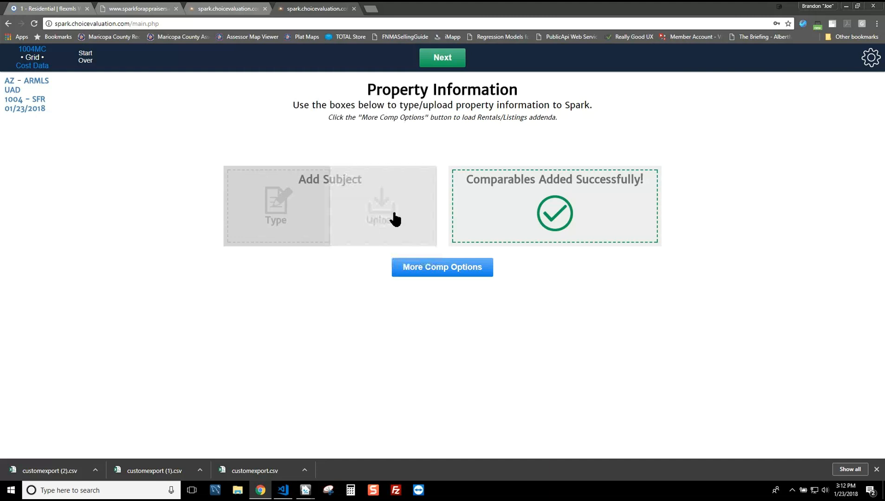
pyautogui.click(445, 65)
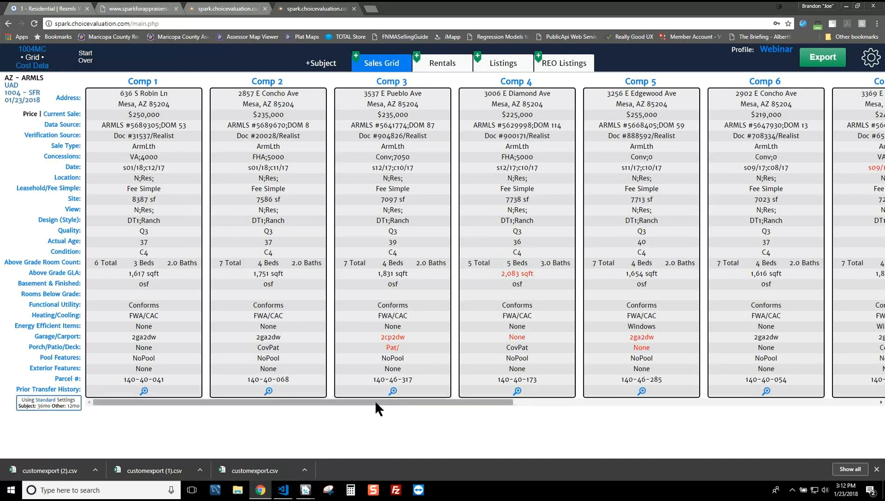
# Step: Drag Comps 11, 10 and 9 onto the Delete zone so the grid ends at Comp 8
pyautogui.moveTo(377, 401); pyautogui.dragTo(768, 409)
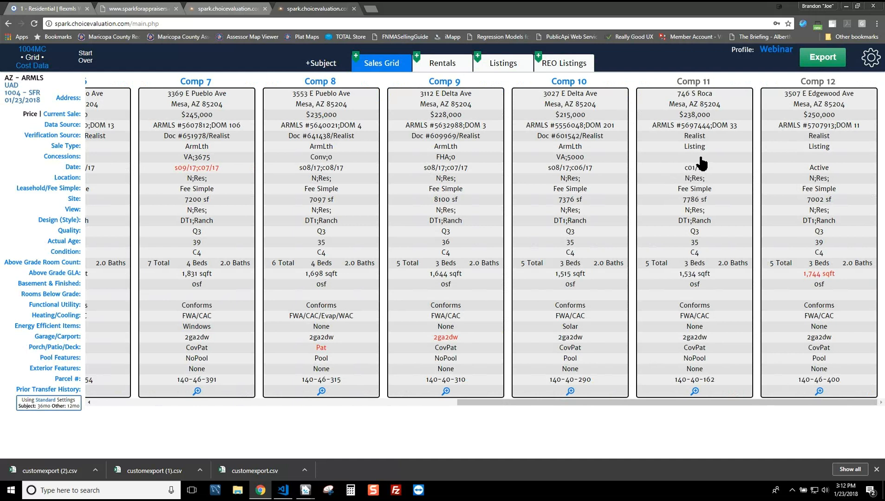
pyautogui.moveTo(701, 163); pyautogui.dragTo(323, 71)
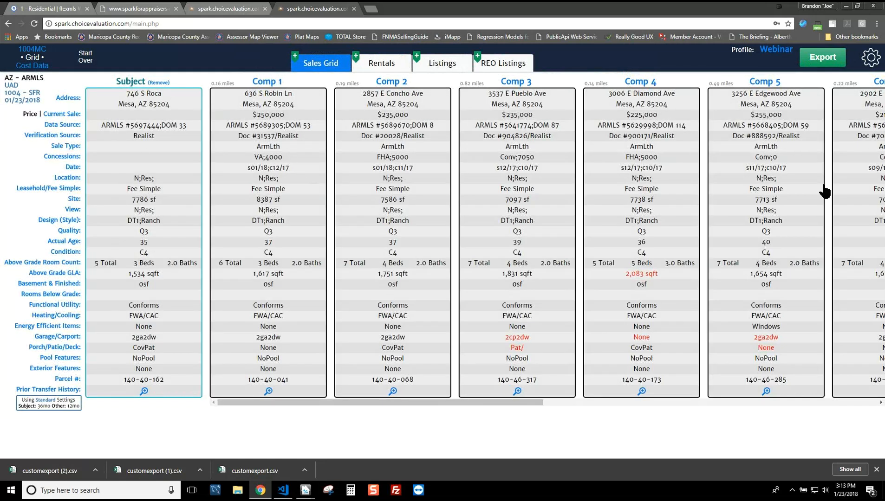
pyautogui.moveTo(508, 402); pyautogui.dragTo(866, 389)
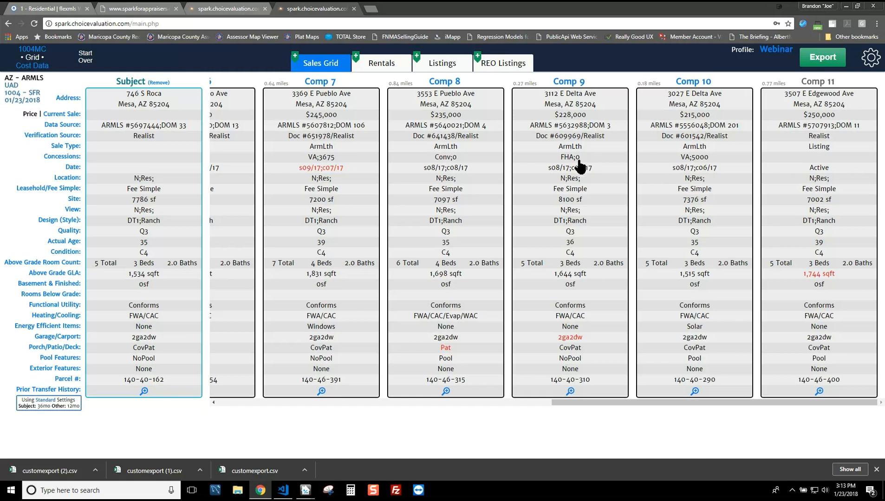
pyautogui.moveTo(810, 202); pyautogui.dragTo(495, 62)
pyautogui.moveTo(767, 162); pyautogui.dragTo(513, 68)
pyautogui.moveTo(799, 168); pyautogui.dragTo(504, 67)
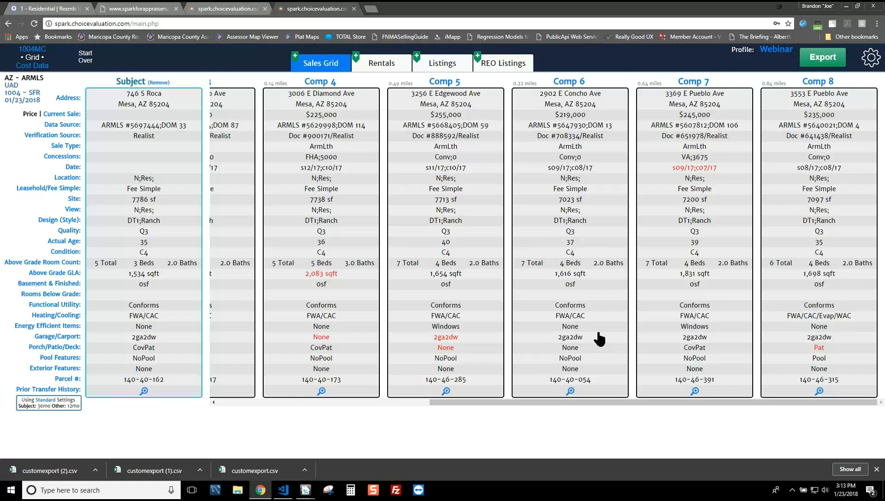
pyautogui.moveTo(690, 401); pyautogui.dragTo(333, 411)
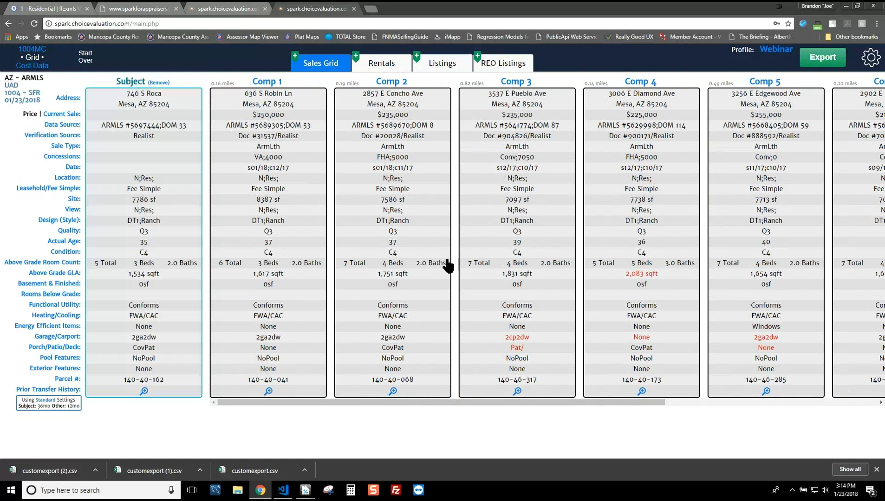
# Step: Switch Comp 4's above grade GLA to the Public Records value of 1,432 sqft
pyautogui.click(633, 274)
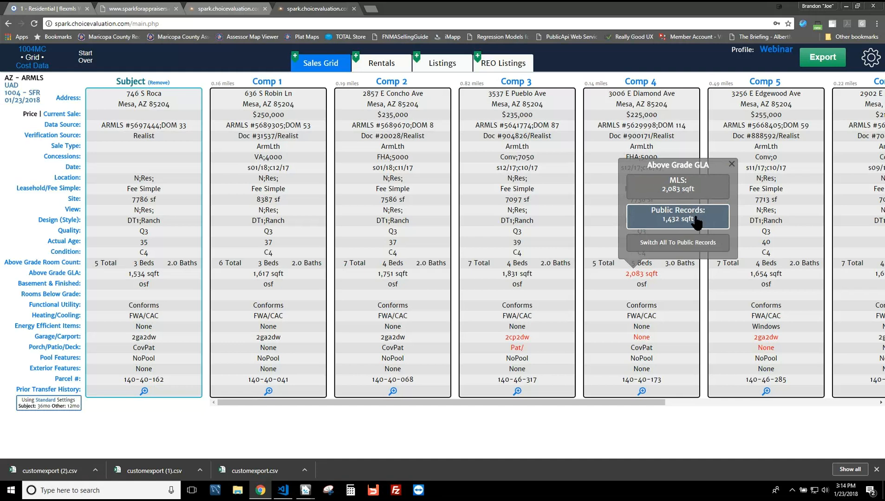
pyautogui.click(647, 291)
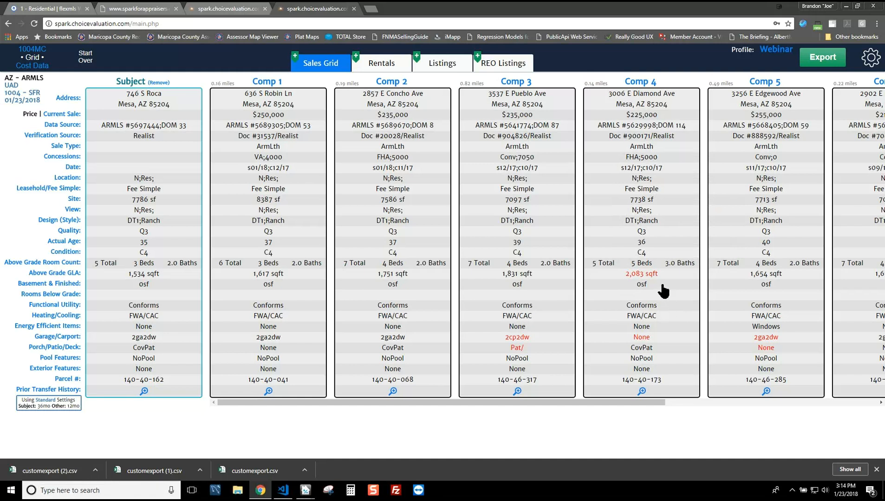
pyautogui.click(644, 276)
pyautogui.click(695, 220)
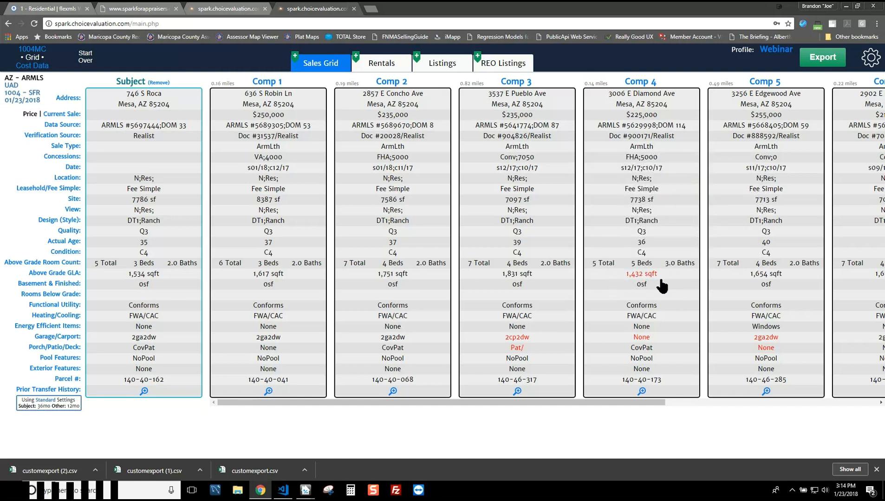
pyautogui.moveTo(651, 276)
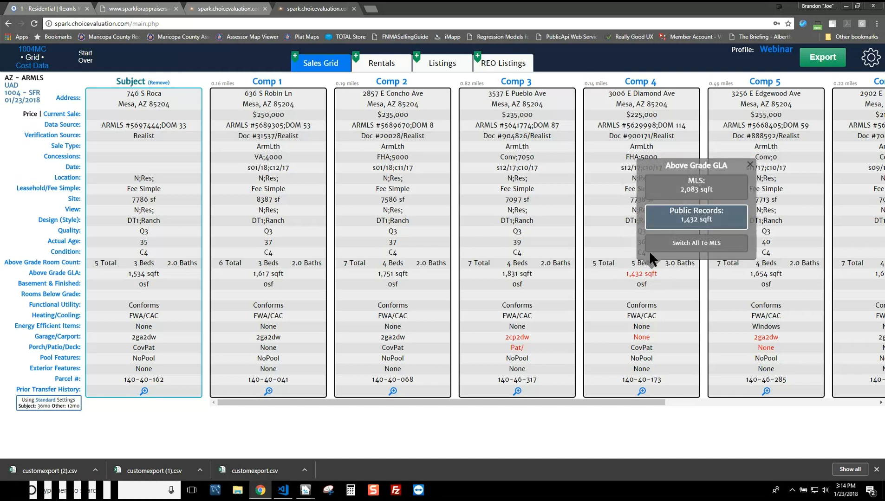
pyautogui.click(590, 293)
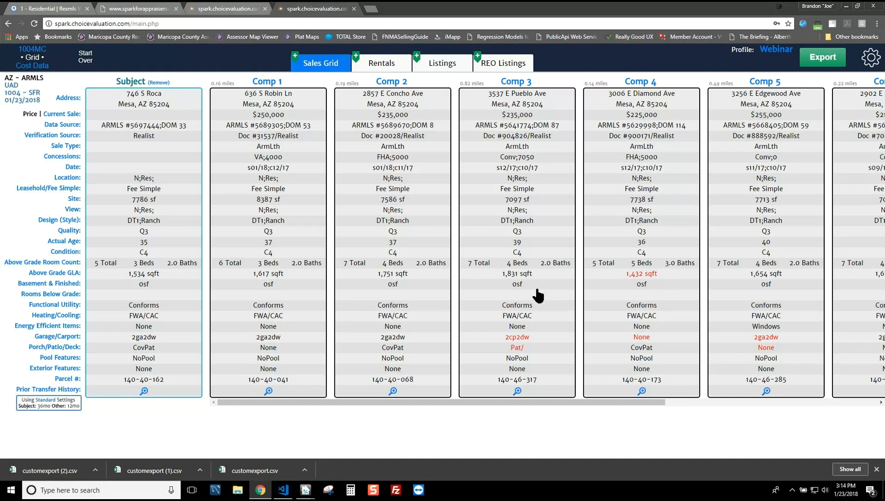
# Step: Review Comp 5's garage MLS versus public-record values and close the comparison unchanged
pyautogui.click(762, 339)
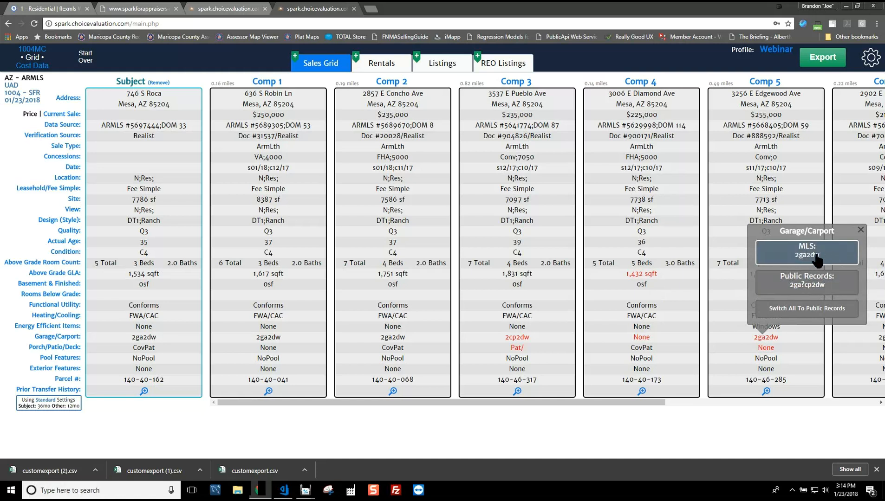
pyautogui.click(704, 208)
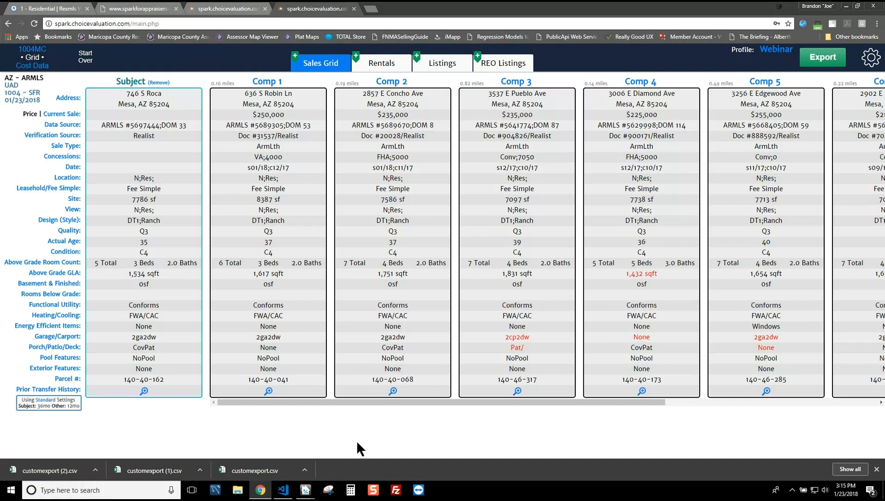
pyautogui.click(842, 446)
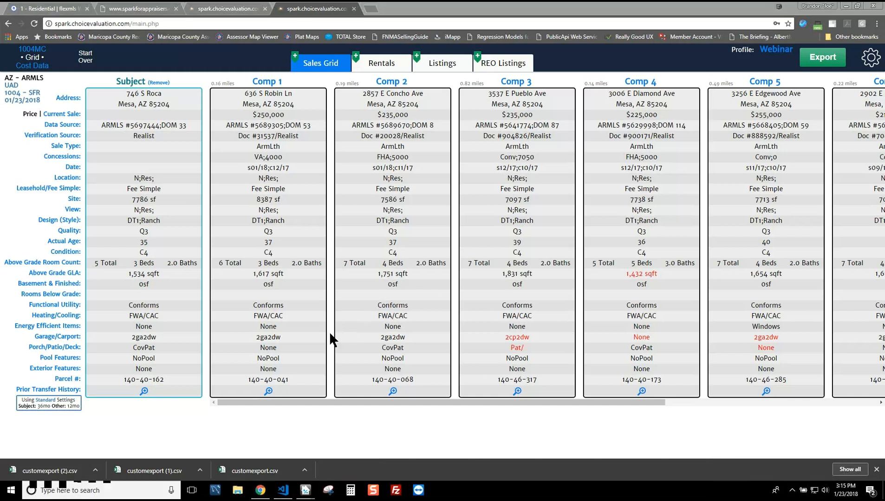
pyautogui.click(268, 392)
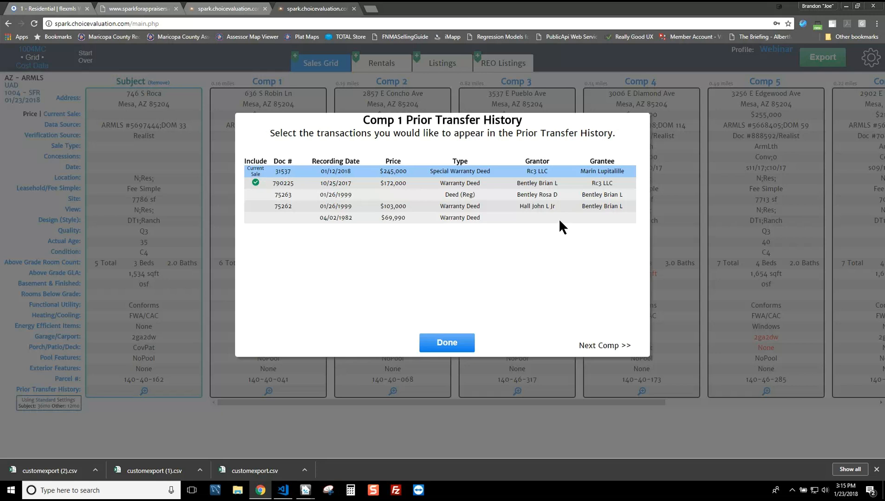
pyautogui.click(285, 195)
pyautogui.click(339, 205)
pyautogui.click(292, 195)
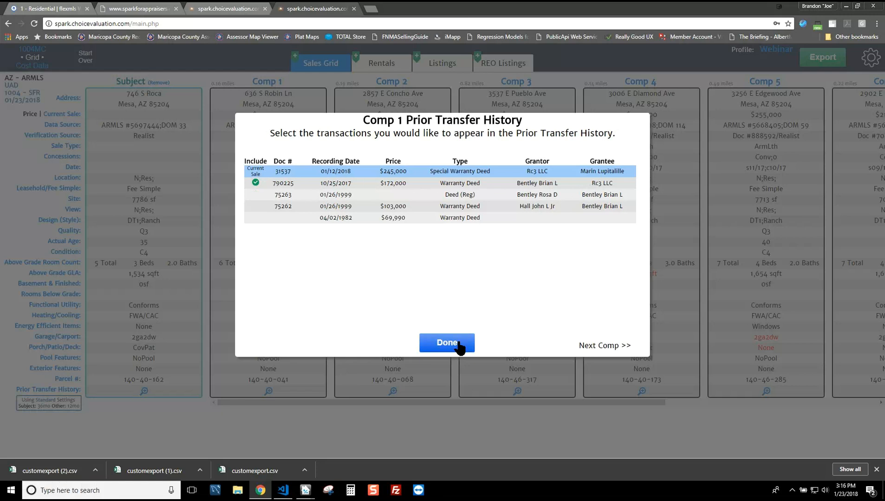
pyautogui.click(610, 348)
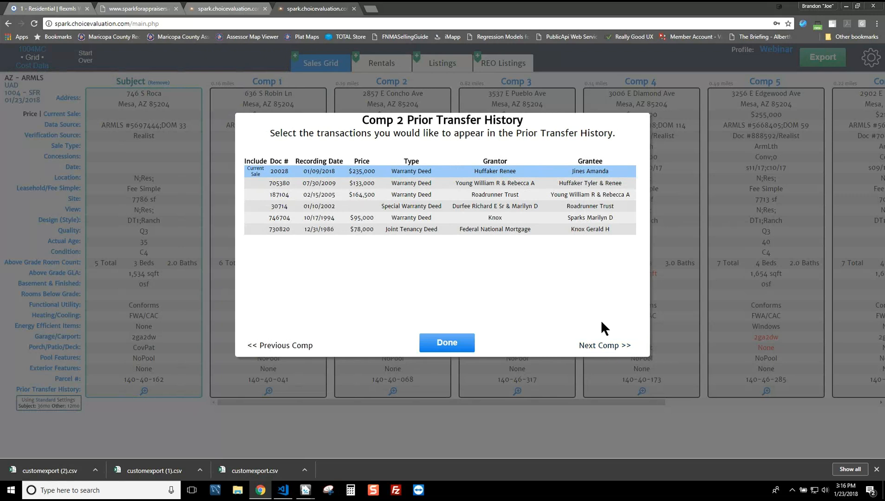
pyautogui.click(610, 353)
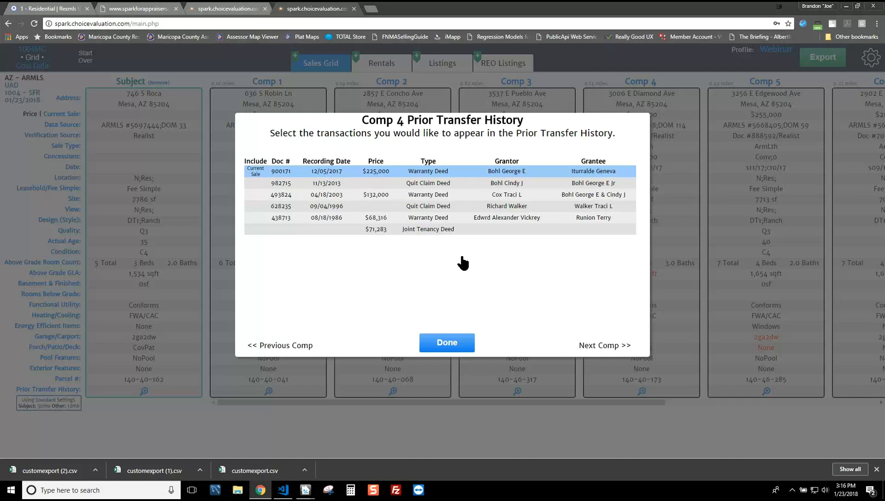
pyautogui.click(463, 348)
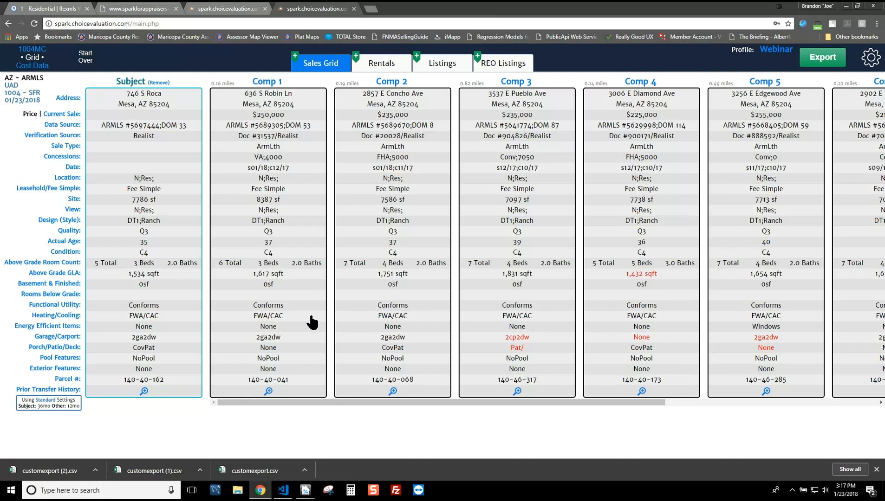
# Step: Open the Heating/Cooling display settings and review the heating and cooling abbreviations
pyautogui.click(61, 316)
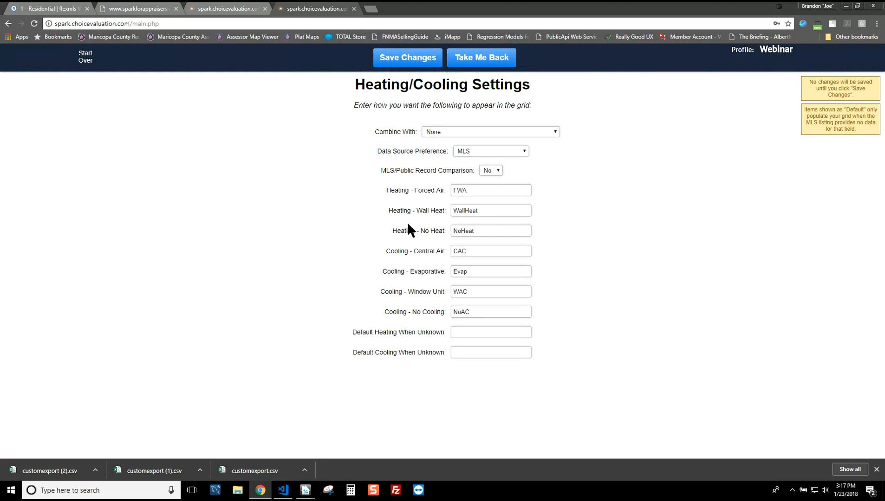
pyautogui.moveTo(398, 251); pyautogui.dragTo(433, 251)
pyautogui.click(478, 192)
pyautogui.click(483, 211)
pyautogui.click(485, 231)
pyautogui.click(483, 251)
pyautogui.click(479, 270)
pyautogui.click(465, 215)
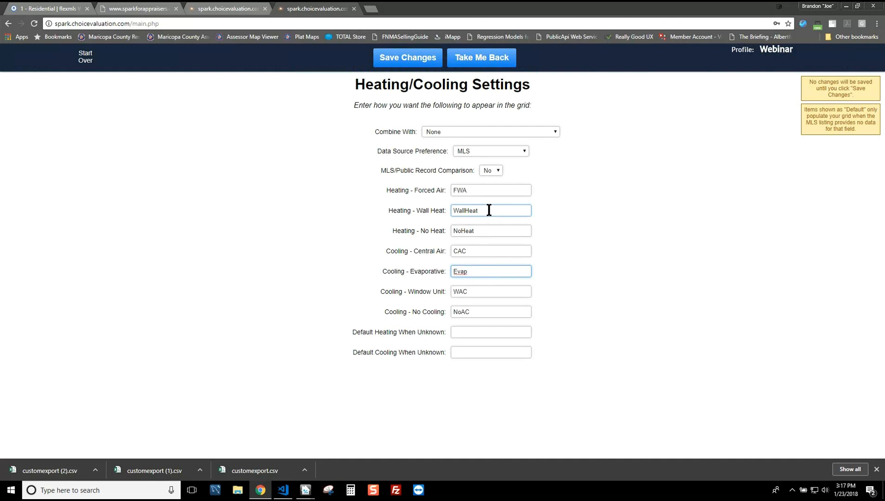
# Step: Clear the Evap abbreviation, change FWA to FAU, save, and return to the grid
pyautogui.moveTo(472, 273); pyautogui.dragTo(437, 268)
pyautogui.press('BackSpace')
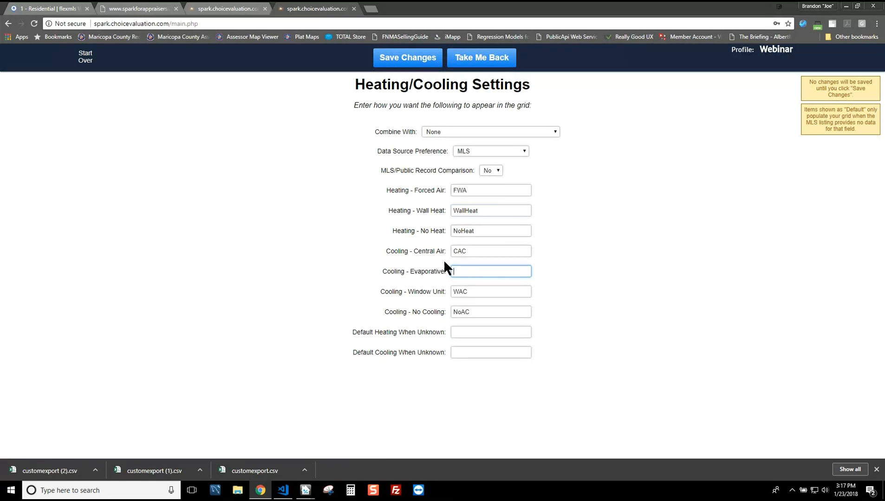
pyautogui.moveTo(474, 190); pyautogui.dragTo(384, 188)
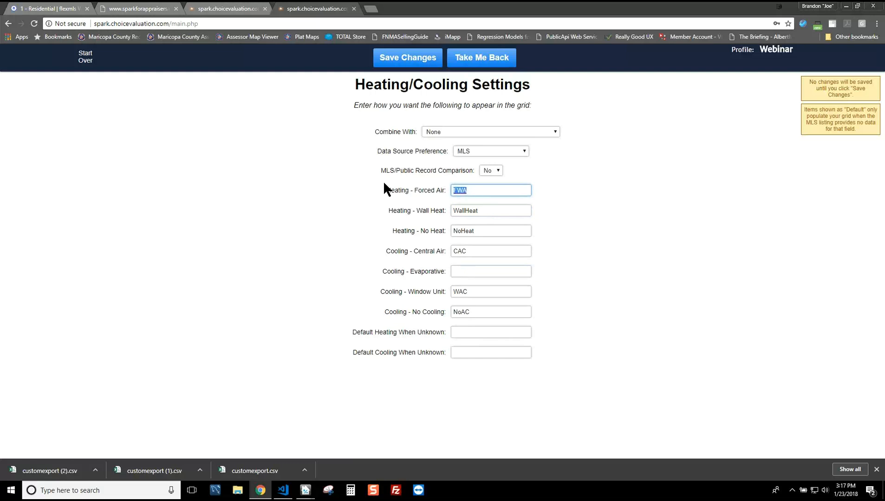
pyautogui.write('FAU')
pyautogui.click(424, 66)
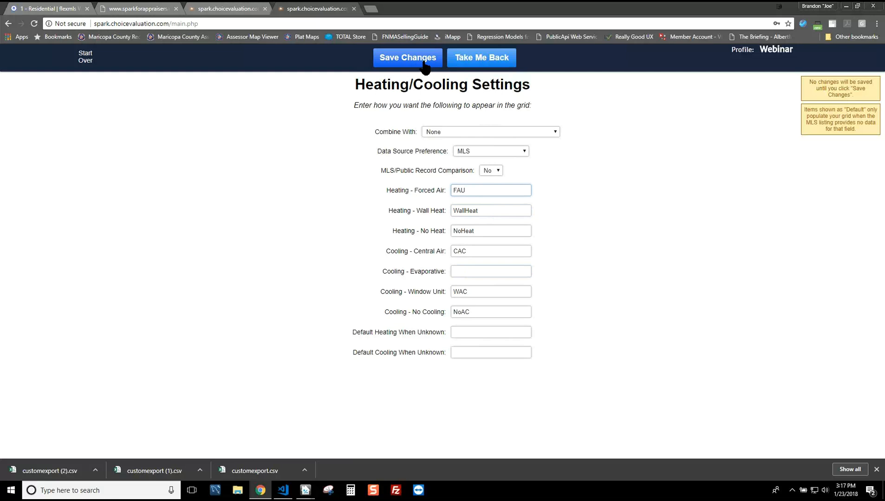
pyautogui.click(489, 64)
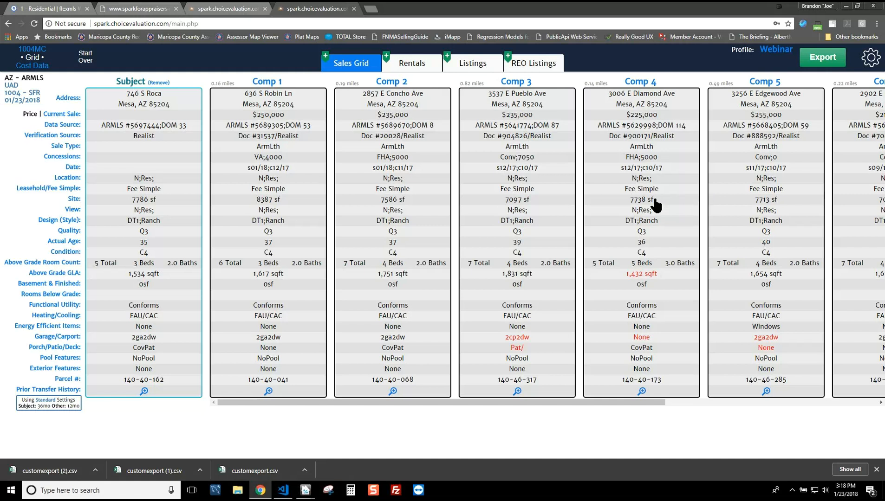
pyautogui.click(74, 199)
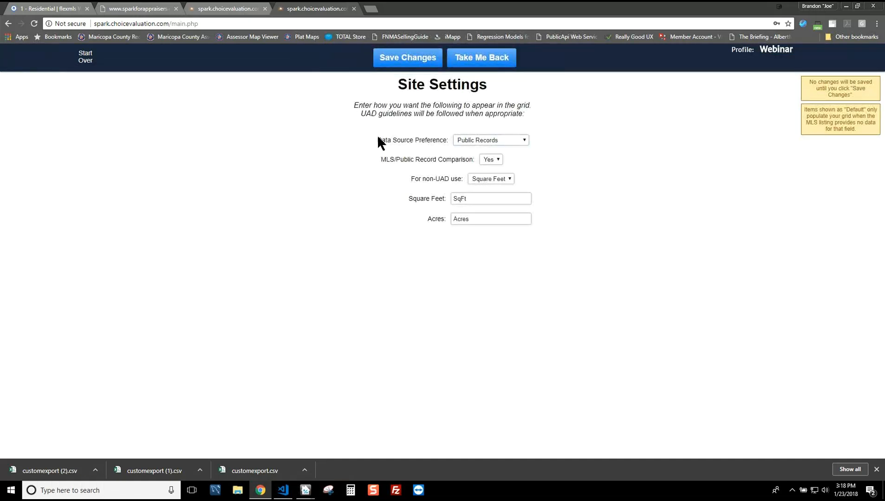
pyautogui.click(492, 140)
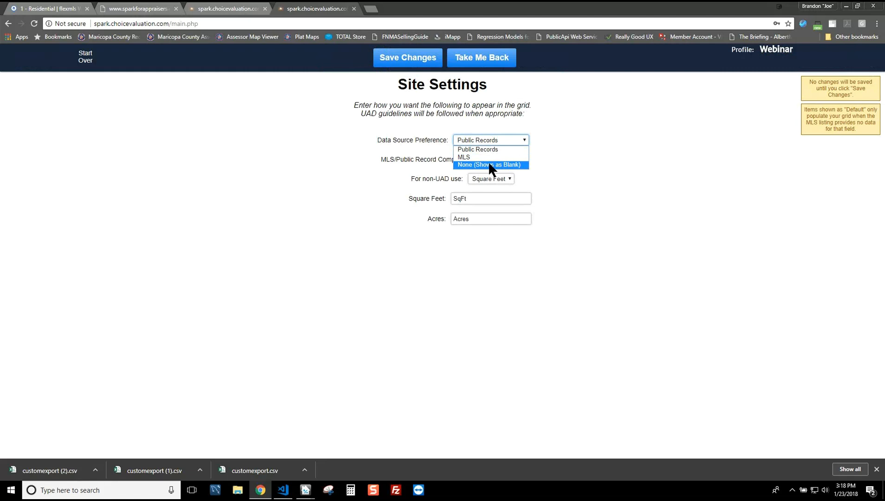
pyautogui.click(564, 125)
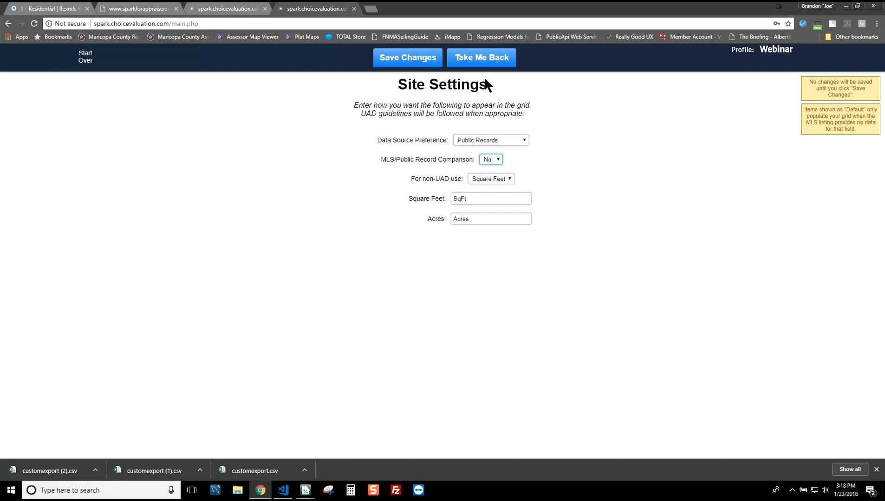
pyautogui.click(481, 61)
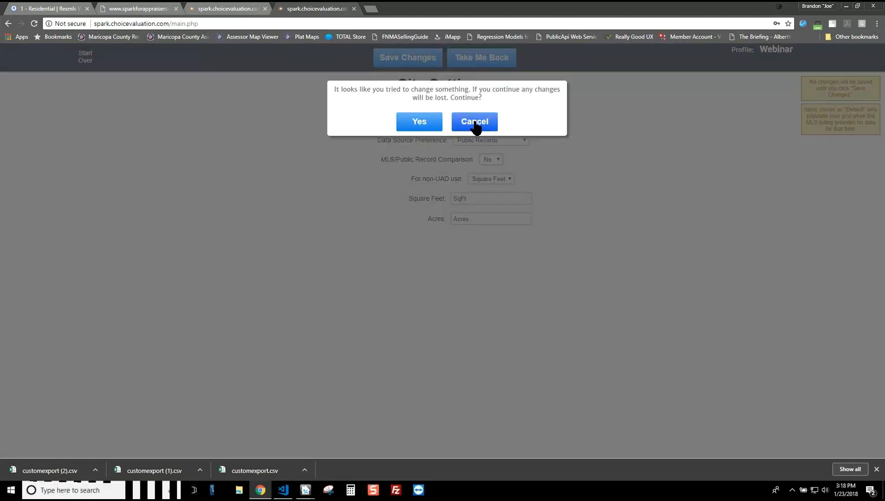
pyautogui.click(420, 122)
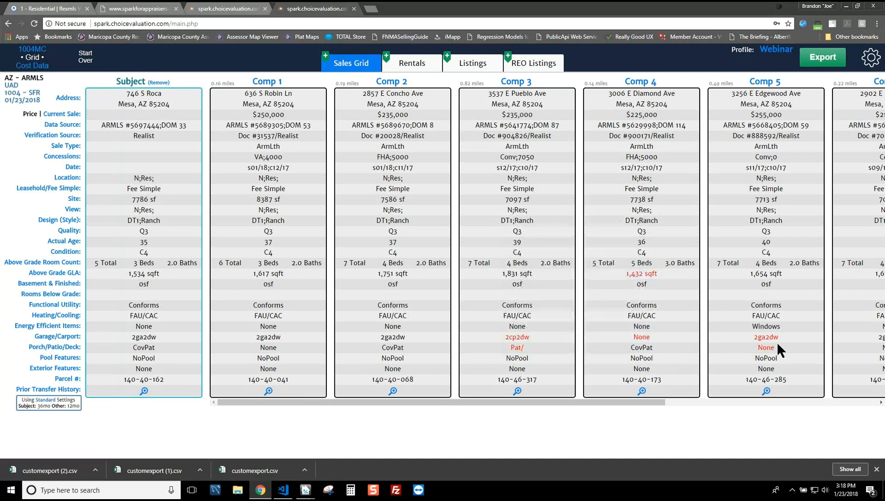
# Step: Turn Porch/Patio/Deck MLS/Public Record Comparison to No, save, and go back to the grid
pyautogui.click(68, 349)
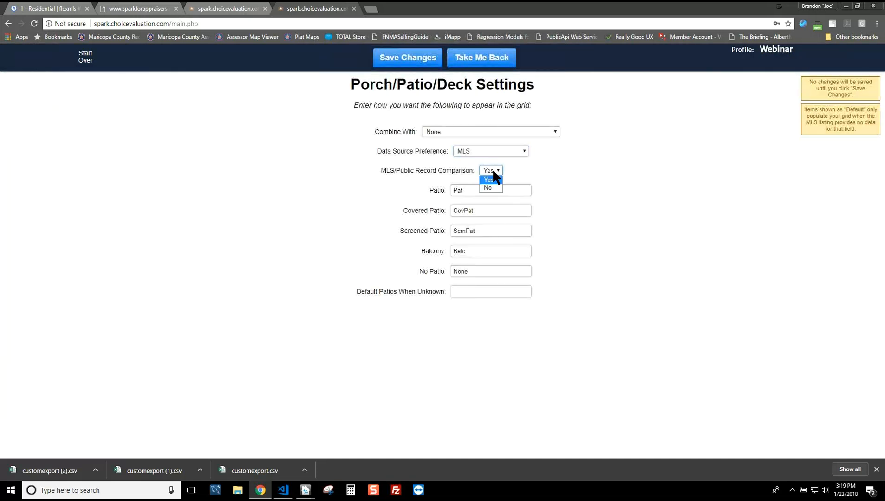
pyautogui.click(489, 187)
pyautogui.click(413, 60)
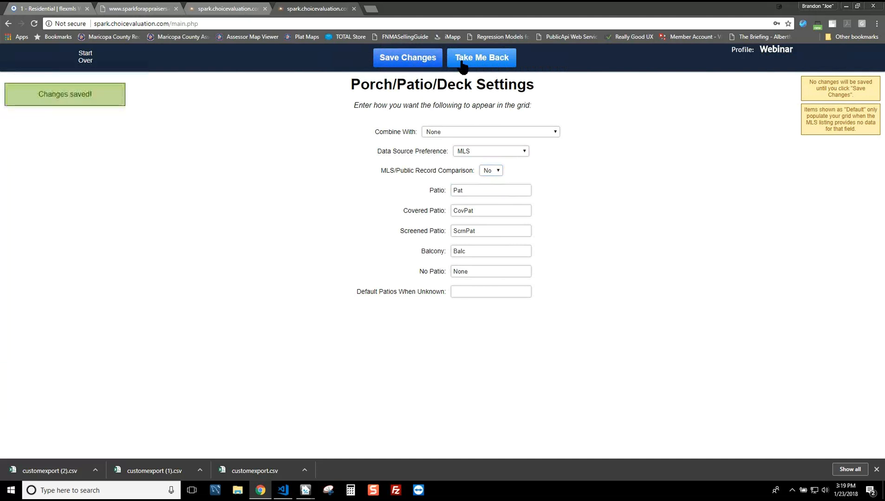
pyautogui.click(488, 65)
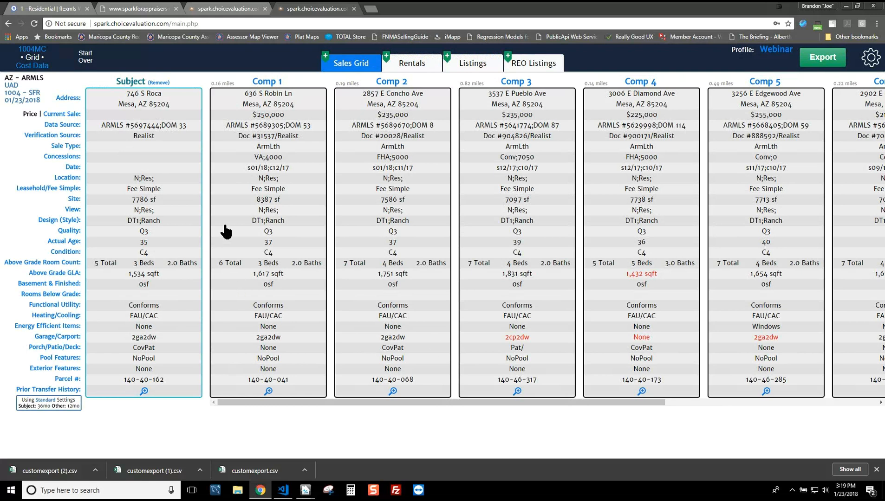
# Step: Swap the Comp 3 and Comp 4 columns, briefly checking the Add Comparables dialog
pyautogui.moveTo(618, 178); pyautogui.dragTo(587, 164)
pyautogui.moveTo(510, 162); pyautogui.dragTo(618, 156)
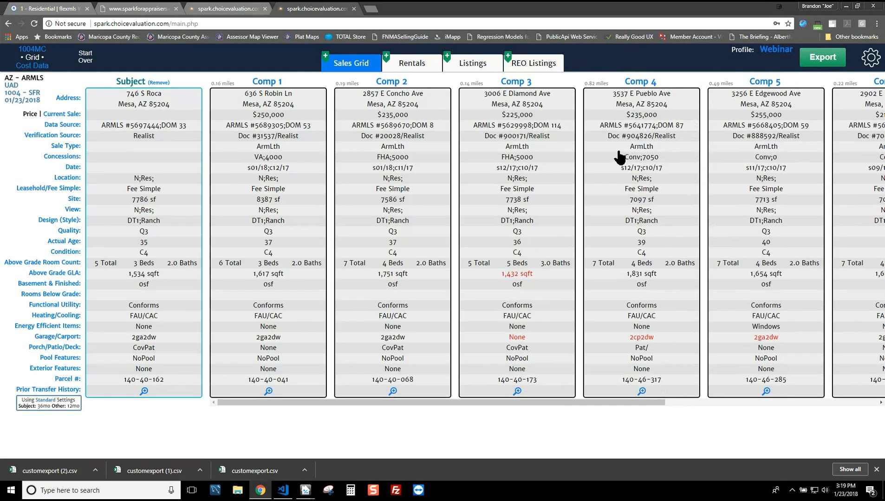
pyautogui.click(325, 57)
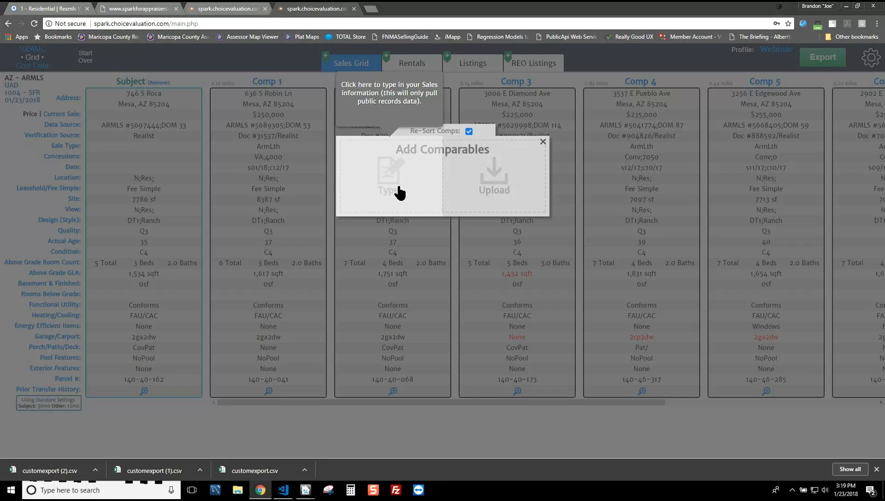
pyautogui.click(544, 143)
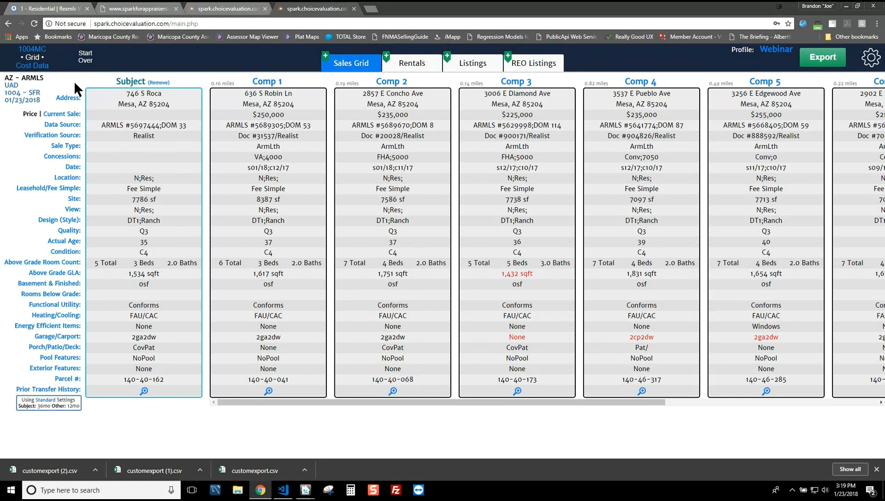
# Step: Fill the Cost Data form from the Spark grid and edit the 423 SF Garage 1 entry
pyautogui.click(33, 66)
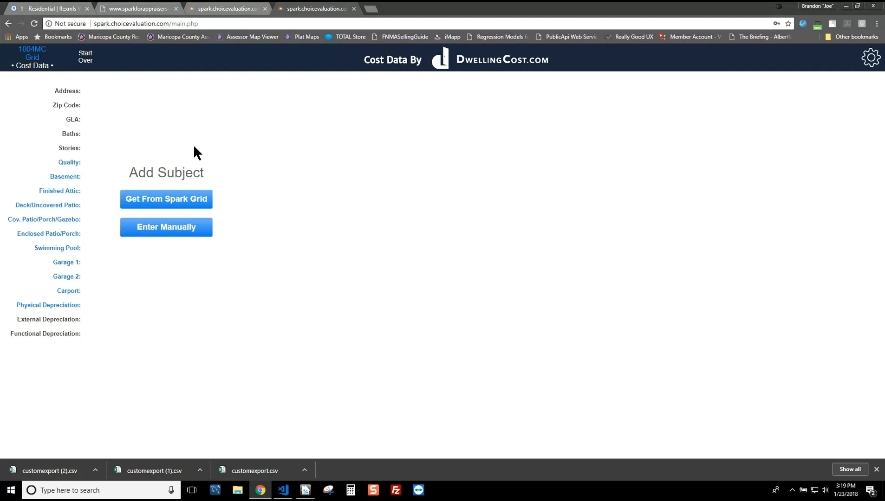
pyautogui.click(171, 206)
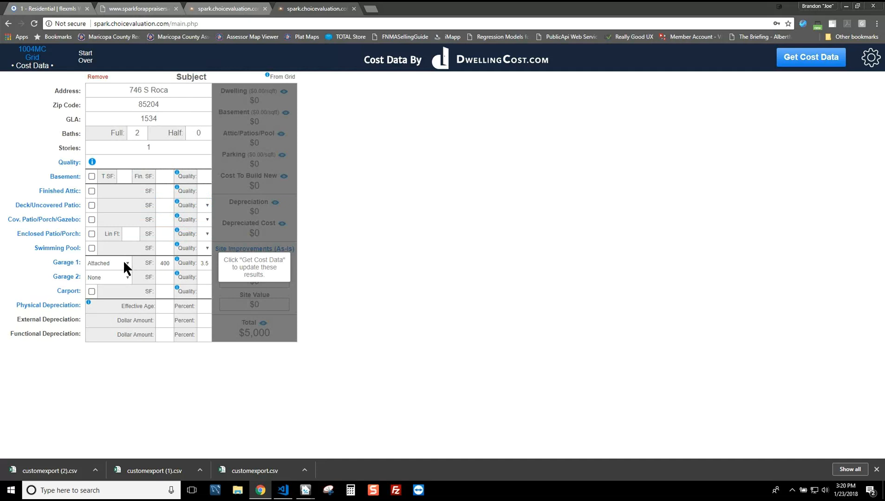
pyautogui.moveTo(174, 261)
pyautogui.doubleClick(207, 264)
pyautogui.click(166, 263)
# Step: Add a 180 SF covered patio with D - Standard quality to the cost estimate
pyautogui.click(91, 219)
pyautogui.click(168, 220)
pyautogui.write('180')
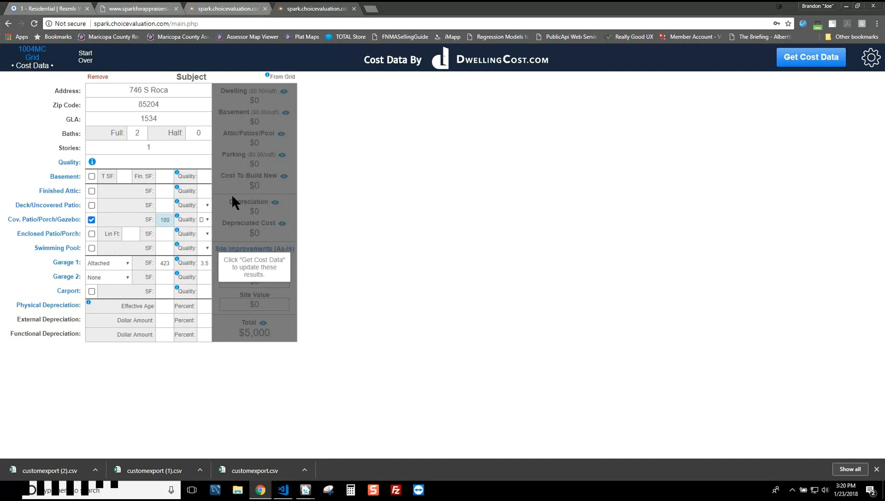
pyautogui.click(206, 219)
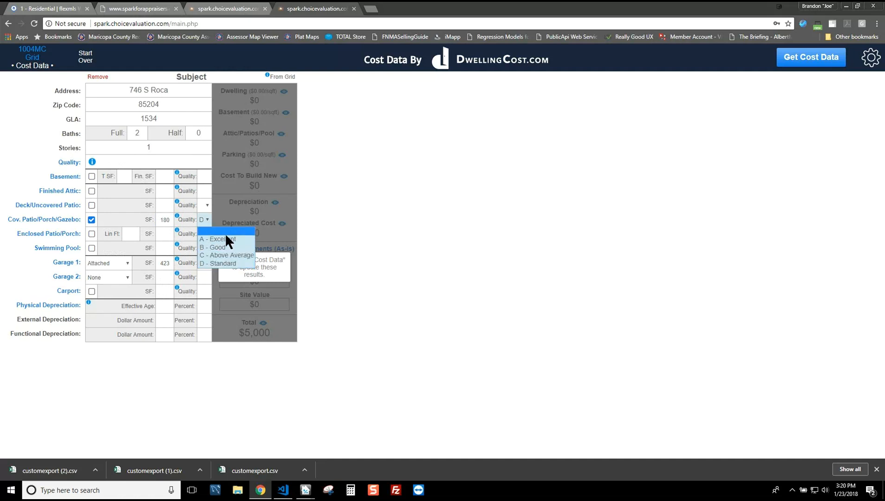
pyautogui.click(228, 263)
pyautogui.click(162, 161)
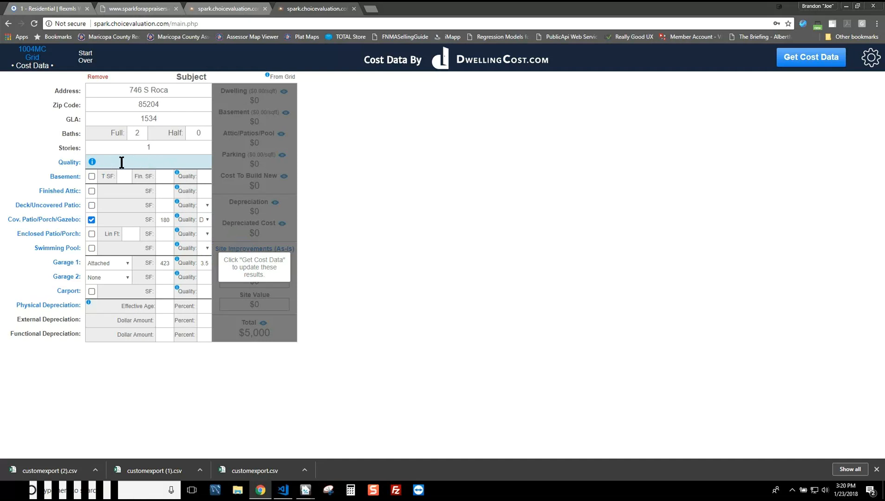
pyautogui.moveTo(177, 173)
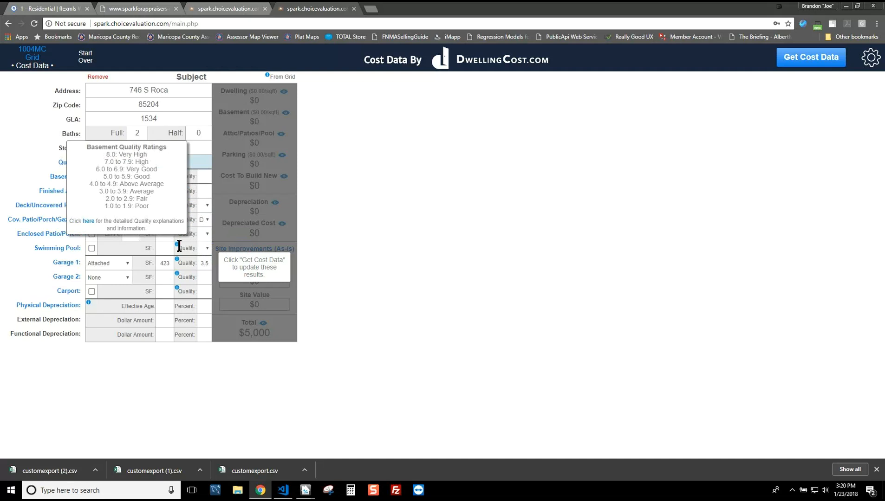
pyautogui.moveTo(92, 160)
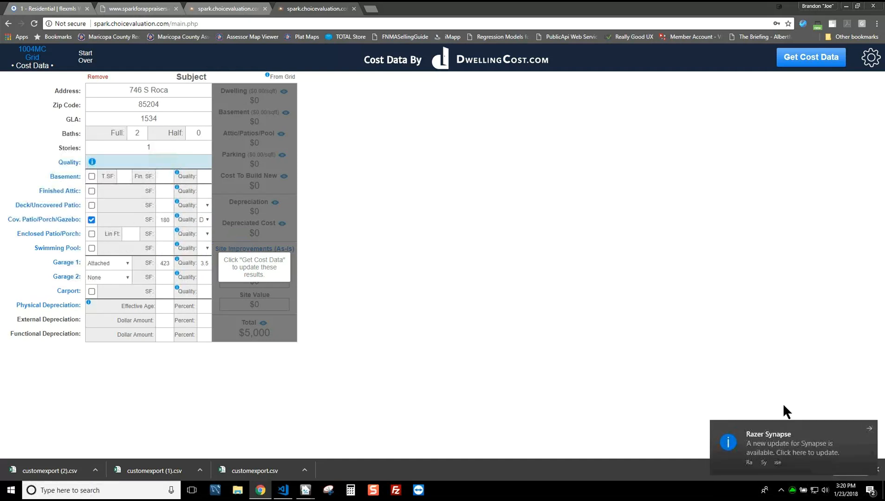
pyautogui.click(90, 163)
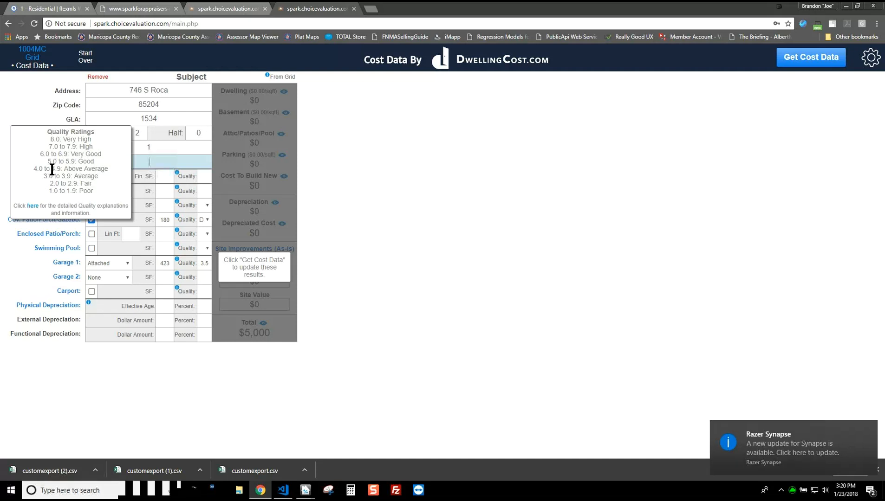
# Step: Open DwellingCost's Quality Descriptions page and read down through the quality levels
pyautogui.click(33, 205)
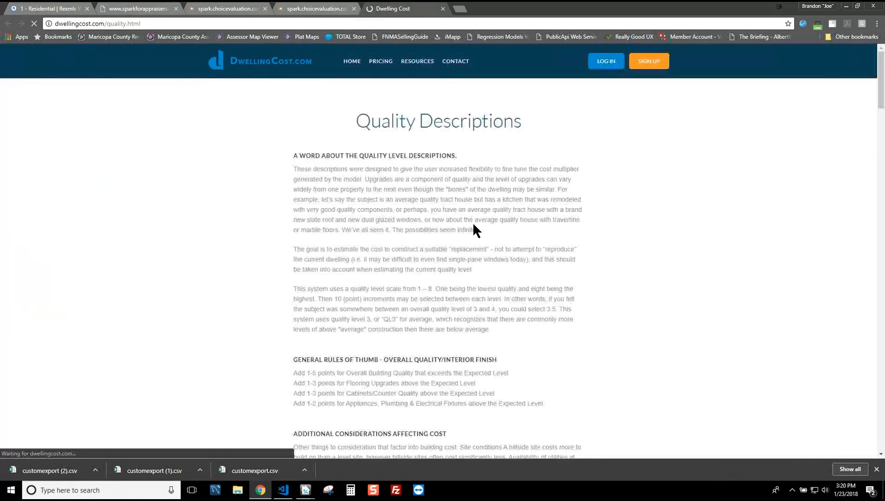
pyautogui.scroll(-1, 488, 263)
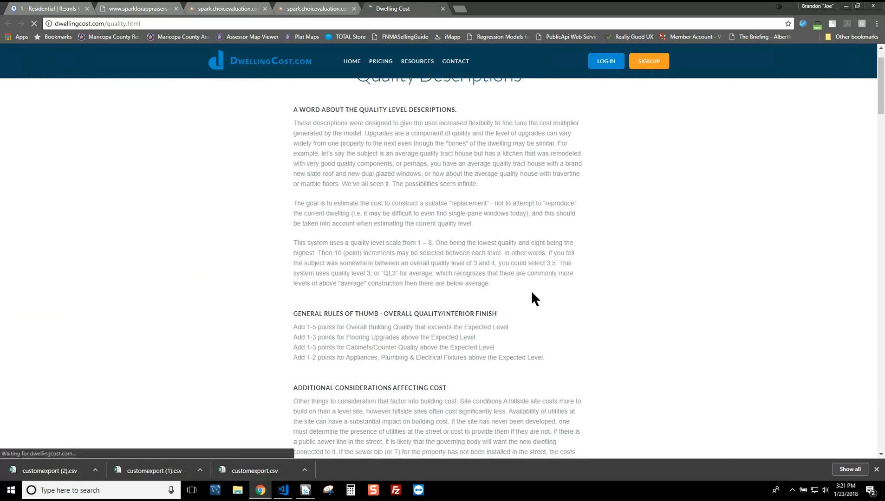
pyautogui.scroll(-8, 533, 290)
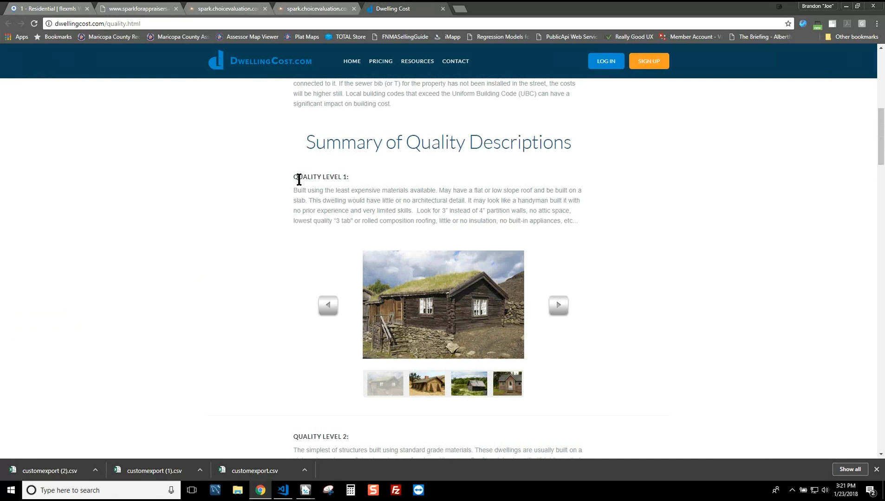
pyautogui.tripleClick(339, 180)
pyautogui.scroll(-4, 425, 214)
pyautogui.scroll(-15, 424, 214)
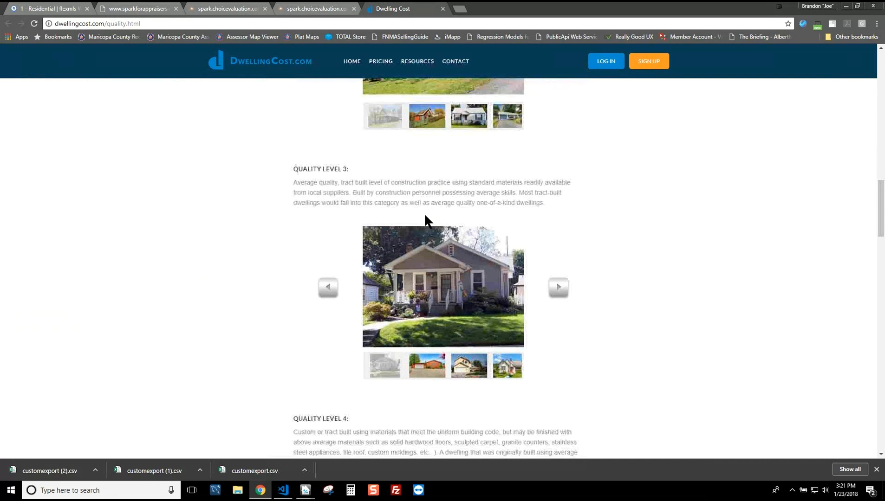
# Step: Browse the Quality Level 4 and 3 example houses, then return to Spark
pyautogui.click(558, 256)
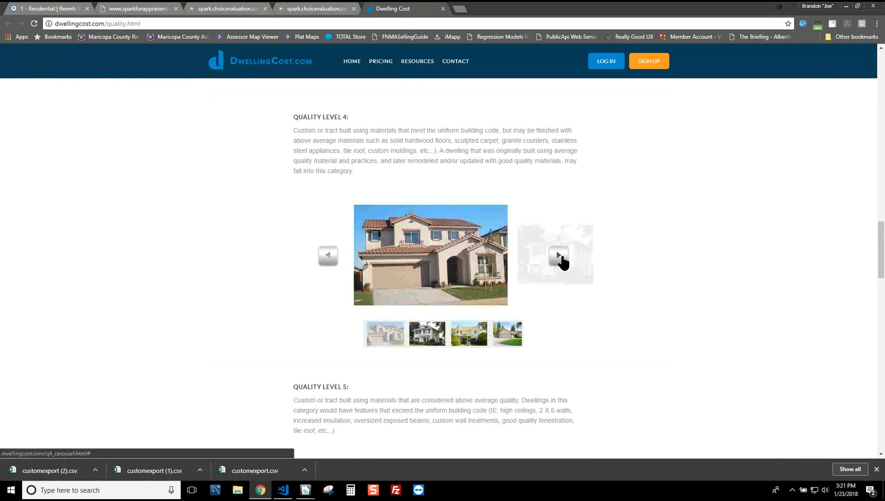
pyautogui.click(560, 255)
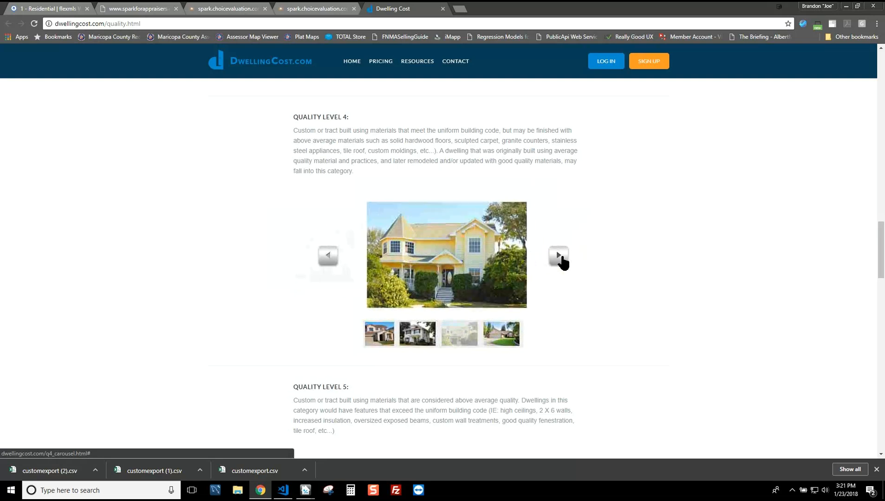
pyautogui.click(559, 255)
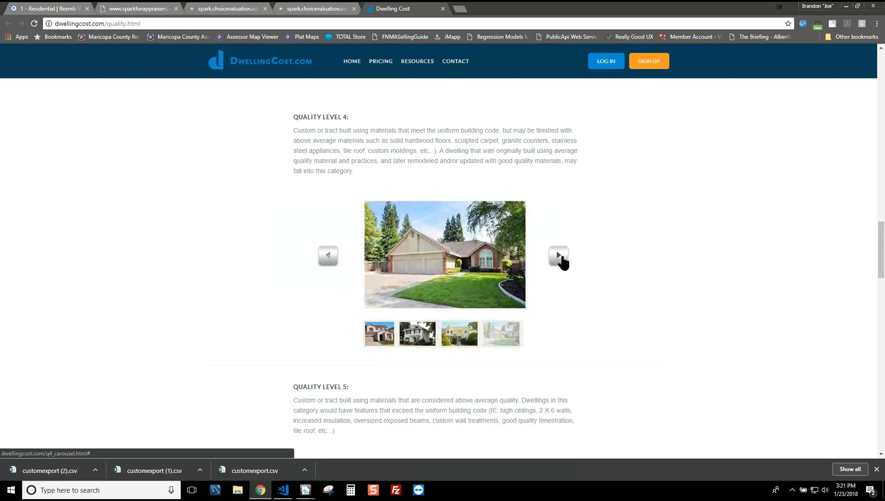
pyautogui.click(560, 256)
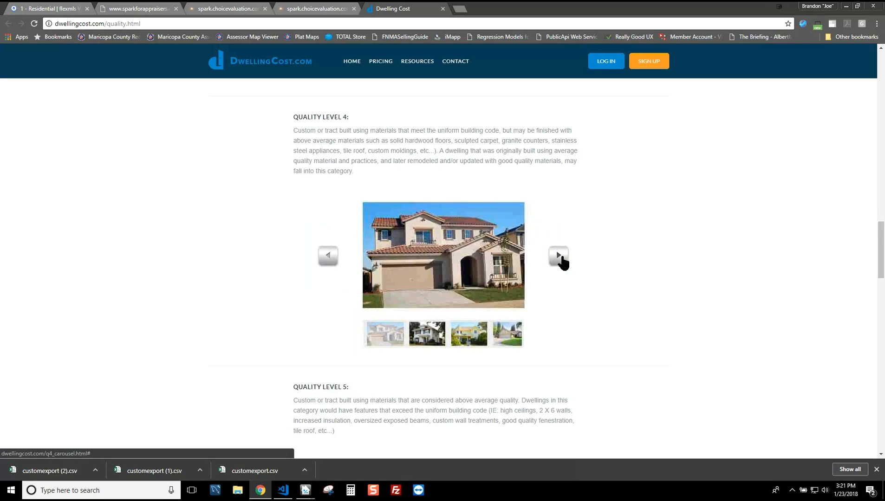
pyautogui.scroll(5, 552, 242)
pyautogui.click(559, 215)
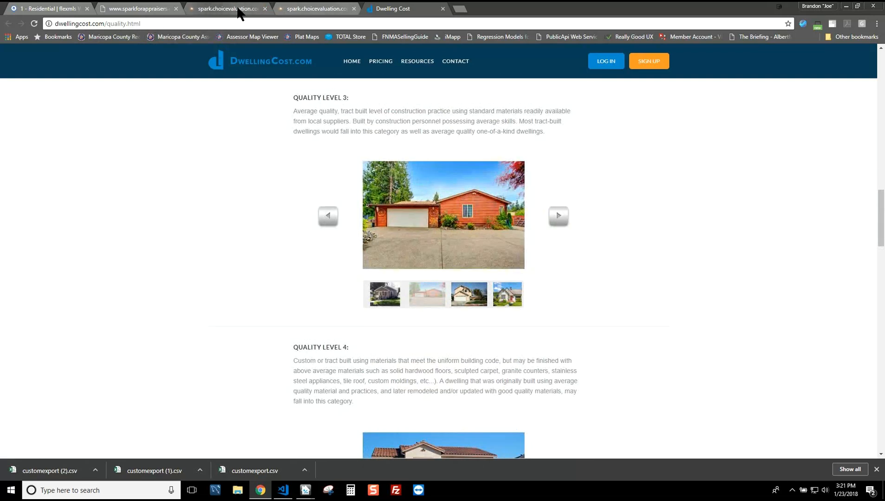
pyautogui.click(297, 9)
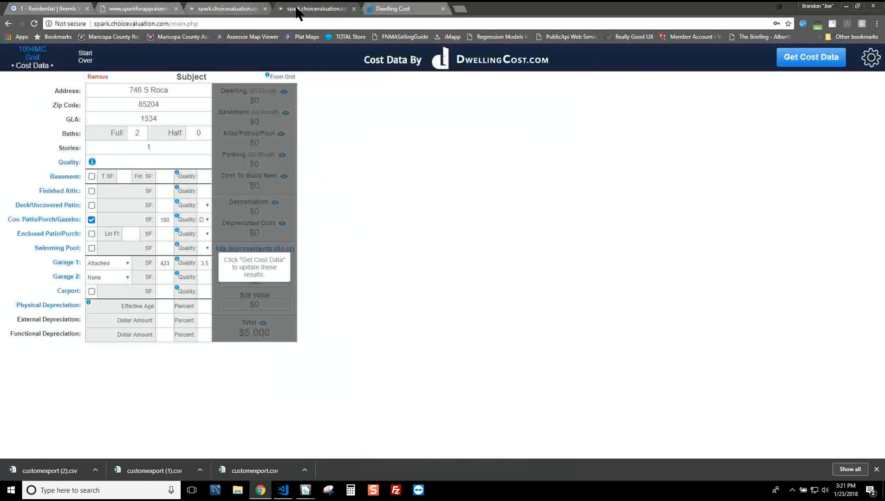
# Step: Enter 3.5 as the subject's overall quality rating, then move to Effective Age
pyautogui.click(149, 161)
pyautogui.write('3')
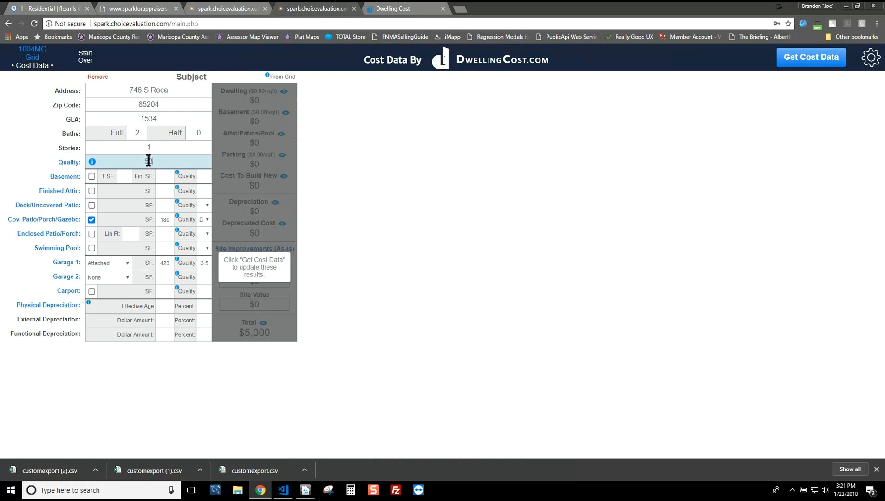
pyautogui.write('.5')
pyautogui.press('BackSpace')
pyautogui.write('7')
pyautogui.press('BackSpace')
pyautogui.press('BackSpace')
pyautogui.write('.5')
pyautogui.click(168, 306)
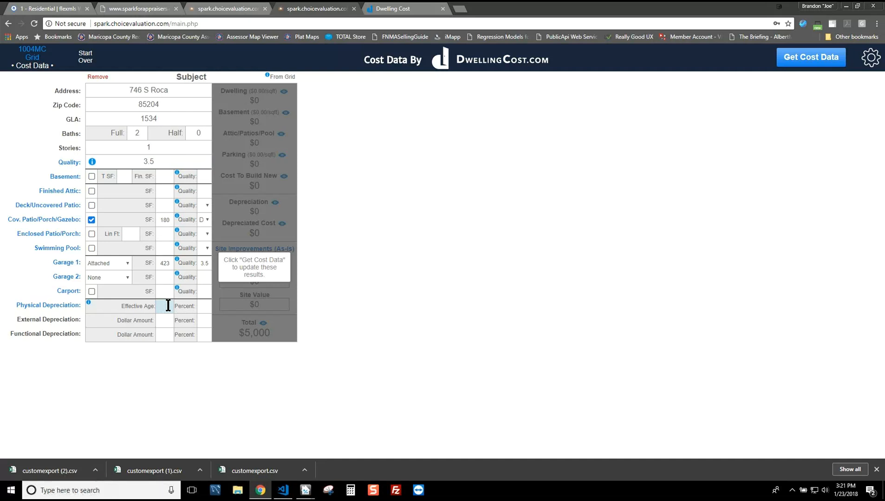
# Step: Check the Physical Depreciation lifespan setting (60 years) and close it without changes
pyautogui.press('Tab')
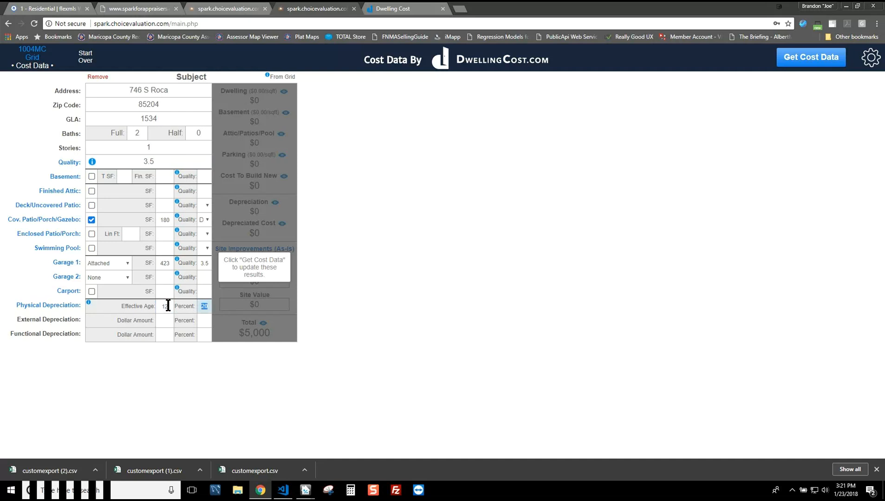
pyautogui.moveTo(85, 305)
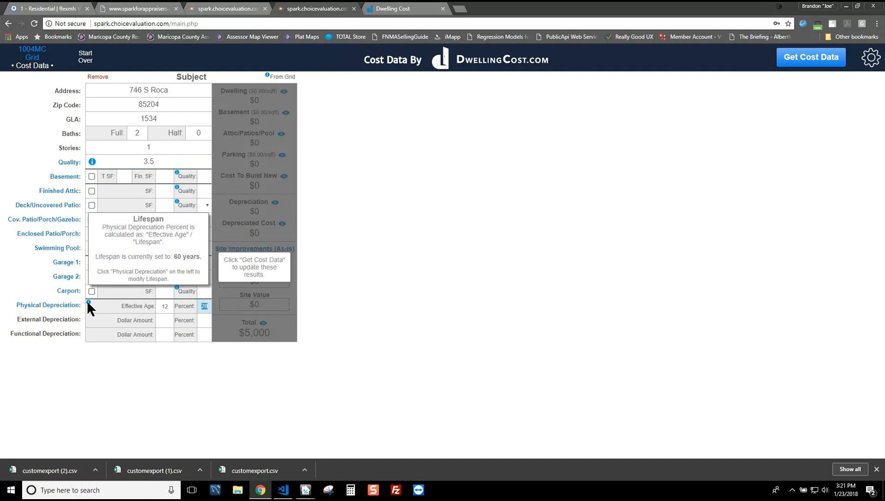
pyautogui.click(58, 305)
pyautogui.click(59, 305)
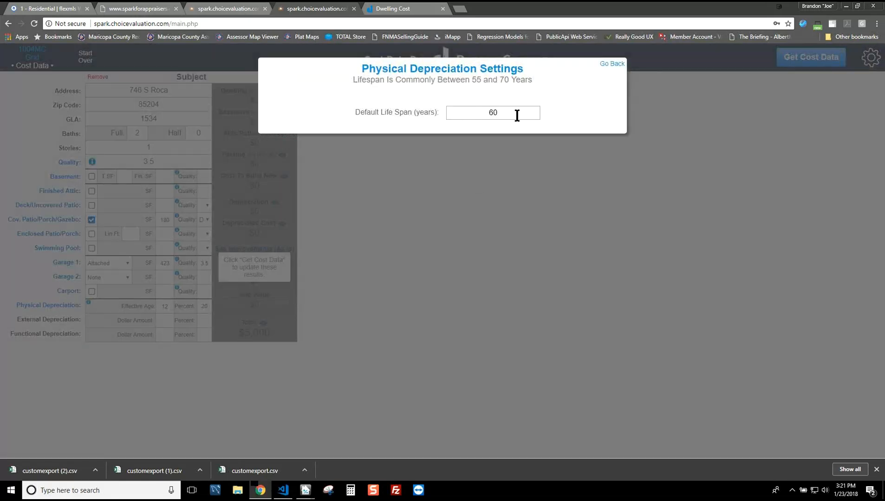
pyautogui.click(613, 64)
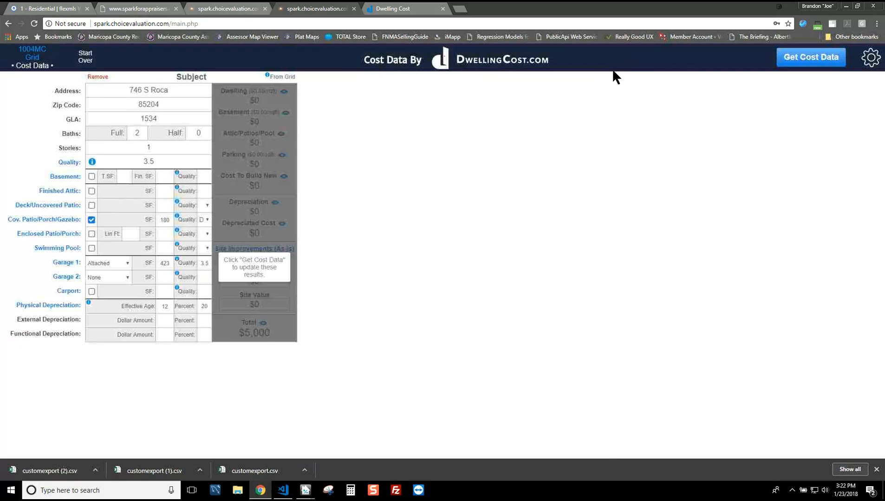
# Step: Confirm effective age 12 gives 20% depreciation and request the DwellingCost cost figures
pyautogui.doubleClick(166, 307)
pyautogui.click(199, 308)
pyautogui.click(811, 58)
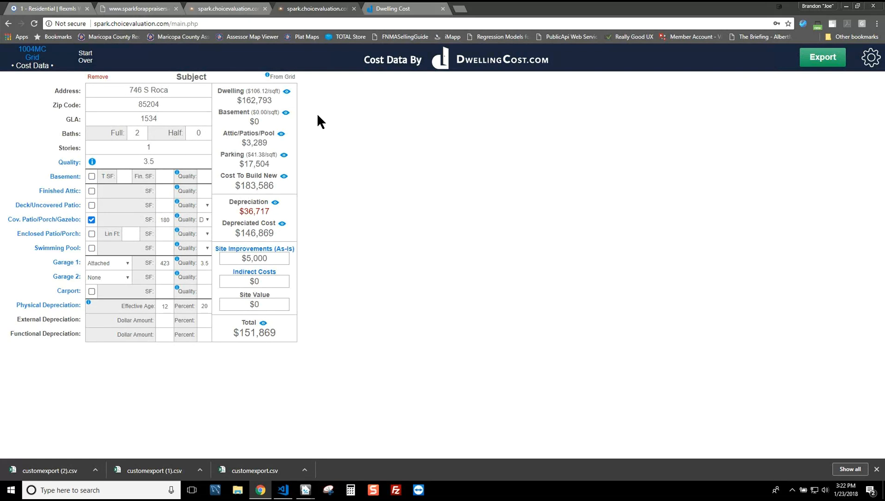
pyautogui.moveTo(287, 92)
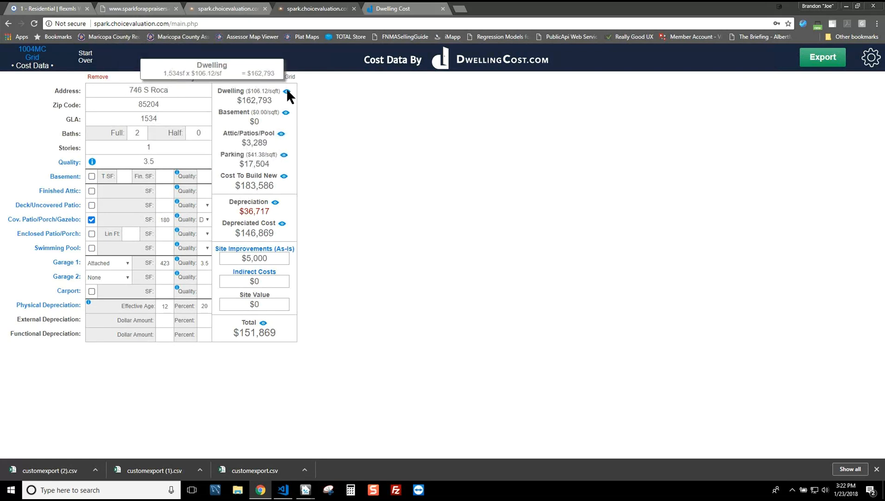
pyautogui.moveTo(281, 134)
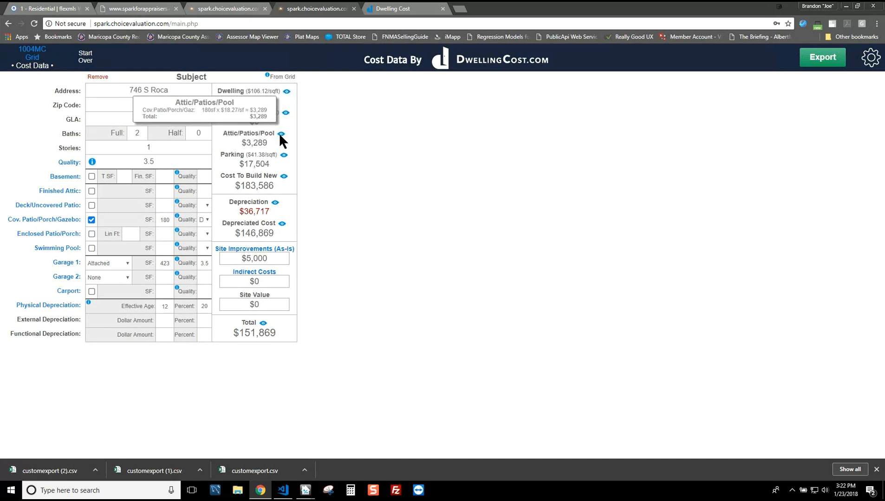
pyautogui.moveTo(282, 176)
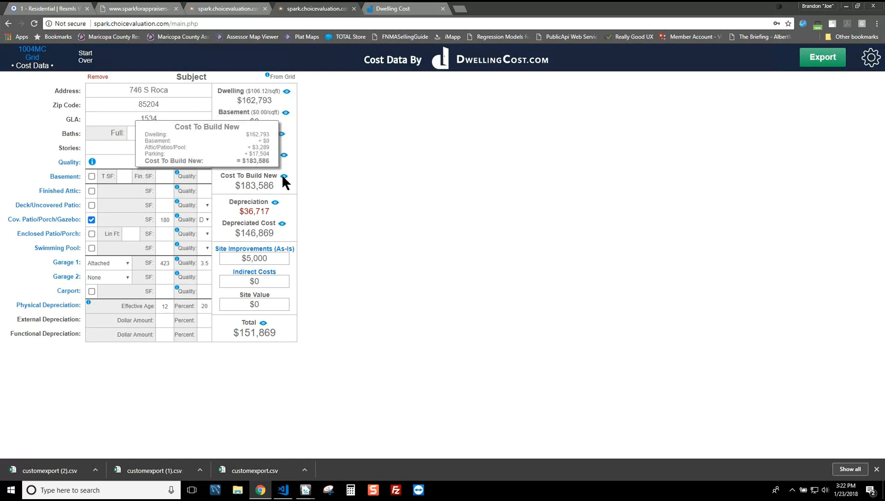
pyautogui.moveTo(275, 203)
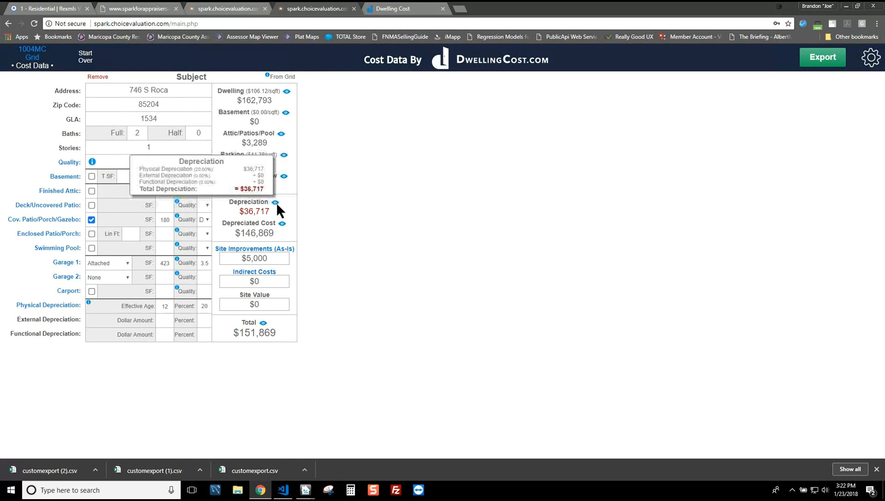
pyautogui.moveTo(282, 221)
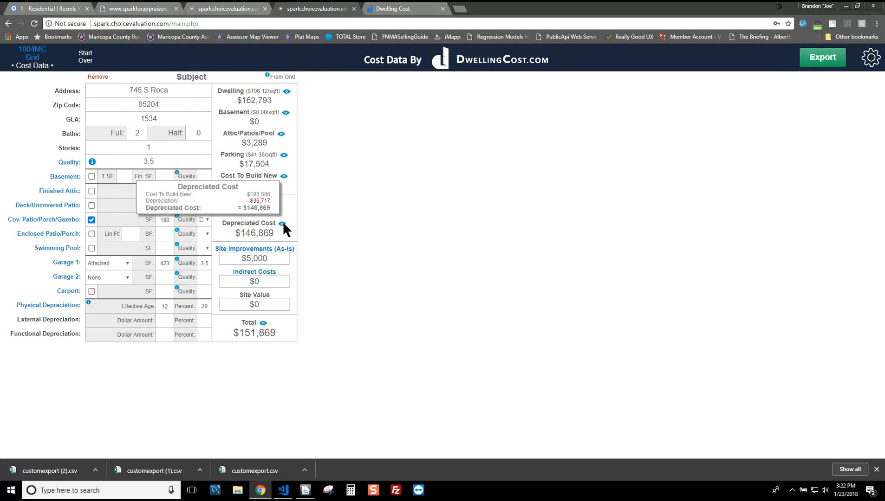
pyautogui.click(269, 257)
# Step: Leave Site Improvements at $5,000 and Indirect Costs at $0
pyautogui.click(375, 252)
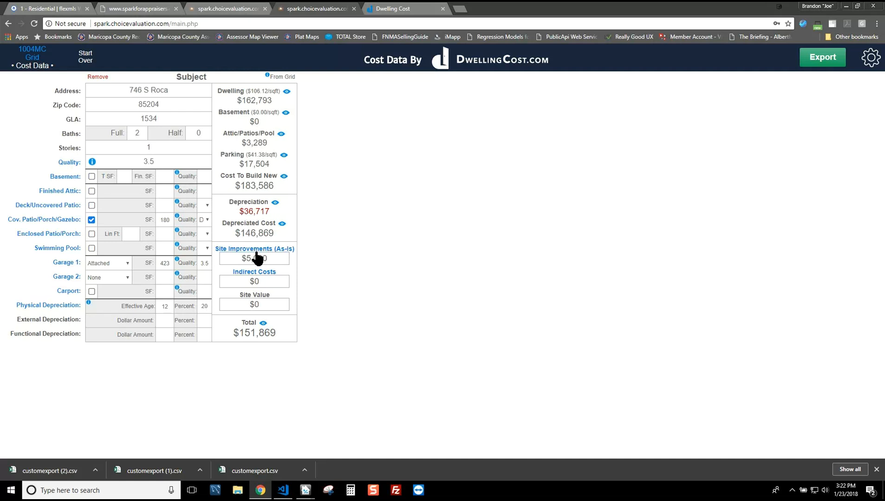
pyautogui.moveTo(272, 255); pyautogui.dragTo(176, 265)
pyautogui.moveTo(175, 259)
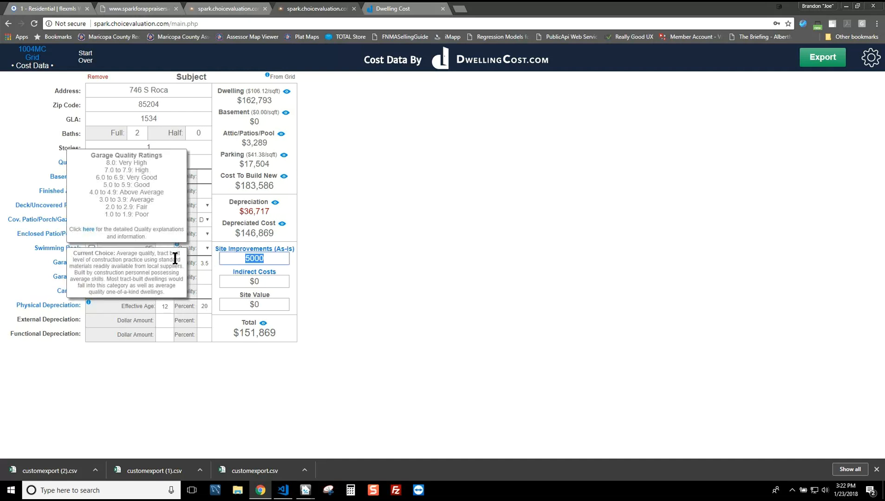
pyautogui.click(277, 281)
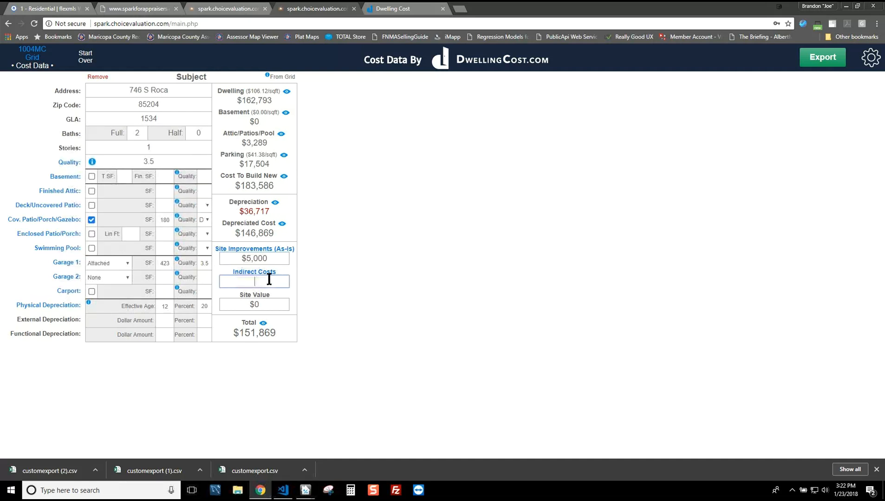
# Step: Enter a $65,000 site value, raising the cost total to $216,869, then open the 1004MC section
pyautogui.click(272, 304)
pyautogui.write('75')
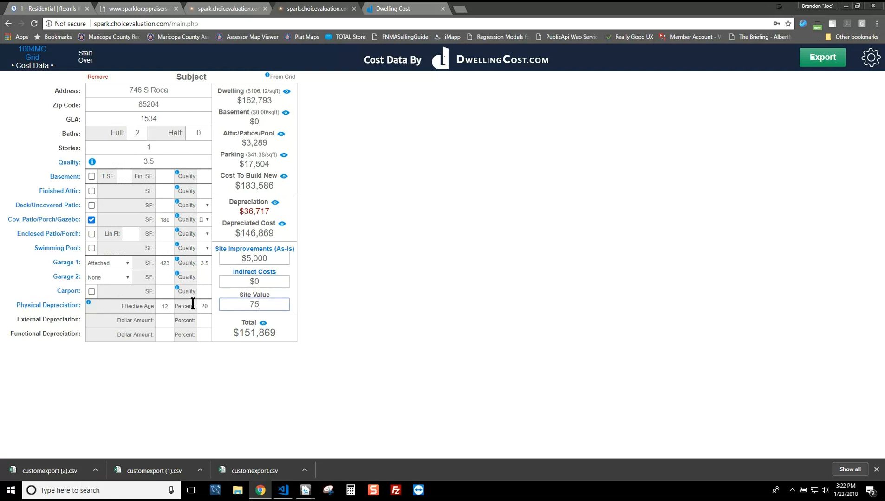
pyautogui.write('00065000')
pyautogui.press('Tab')
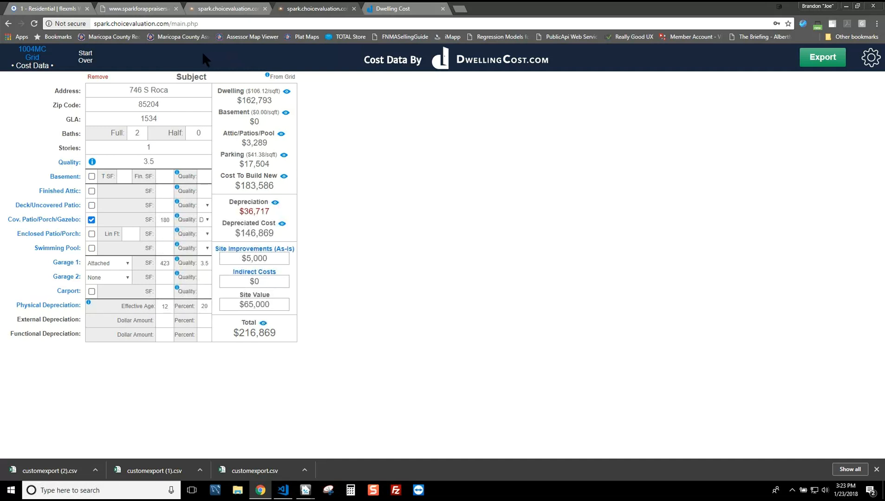
pyautogui.click(33, 52)
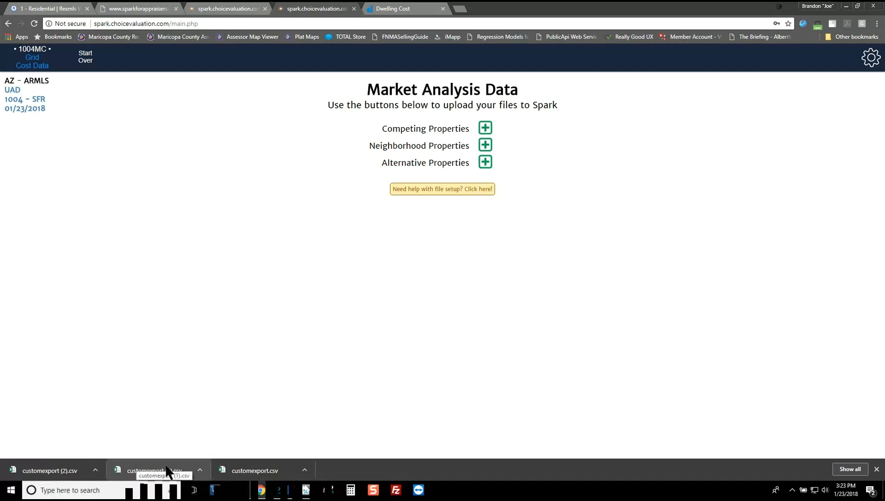
# Step: Upload customexport (1).csv as Competing and customexport.csv as Neighborhood Properties, then switch to flexmls
pyautogui.moveTo(159, 469); pyautogui.dragTo(486, 126)
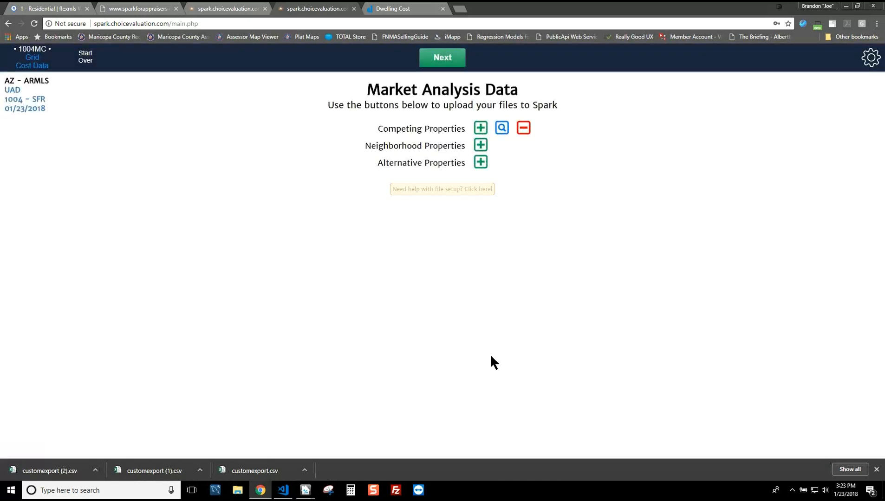
pyautogui.moveTo(256, 471); pyautogui.dragTo(482, 146)
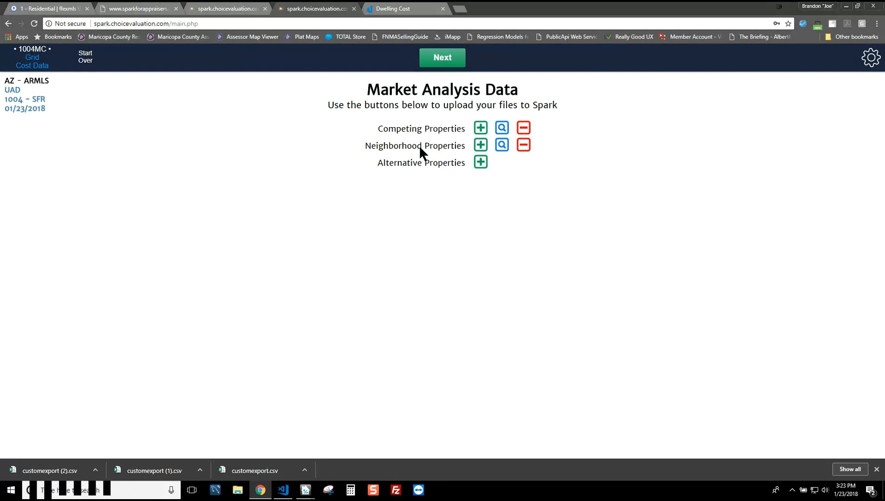
pyautogui.click(42, 10)
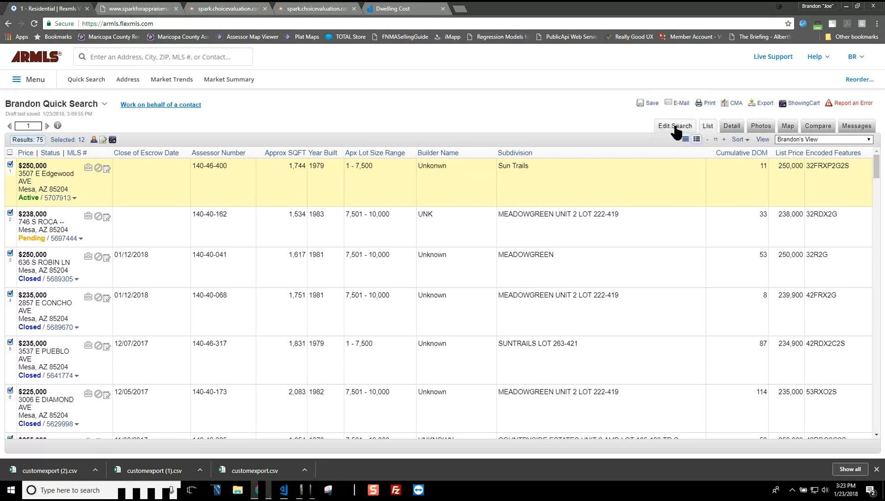
# Step: Open the flexmls search criteria, pan the map to show the search polygon, and return to Spark
pyautogui.click(675, 130)
pyautogui.moveTo(501, 378); pyautogui.dragTo(516, 302)
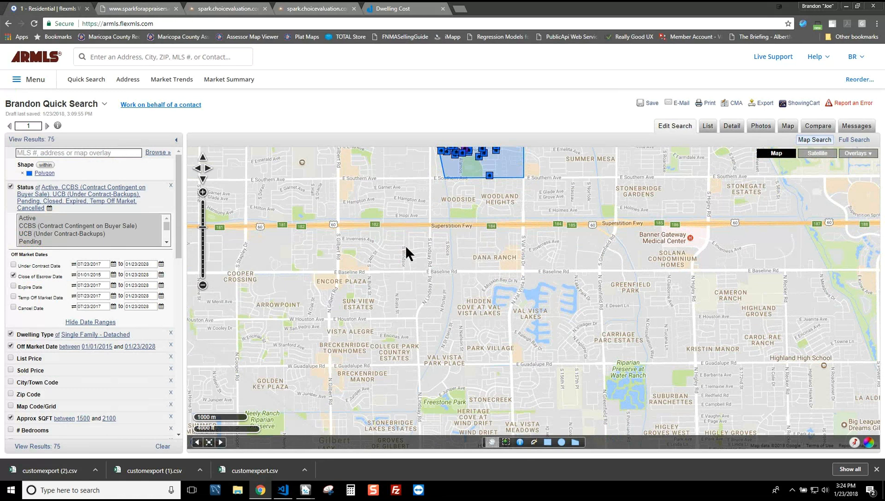
pyautogui.moveTo(508, 226); pyautogui.dragTo(514, 283)
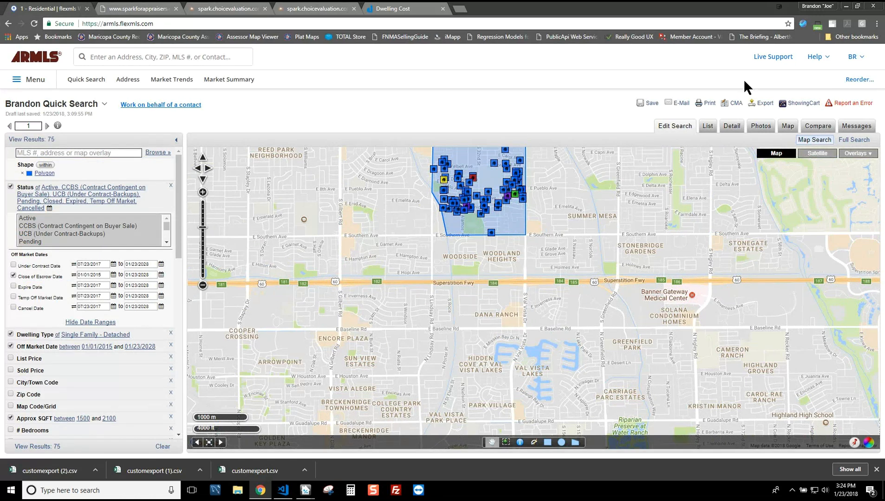
pyautogui.click(316, 9)
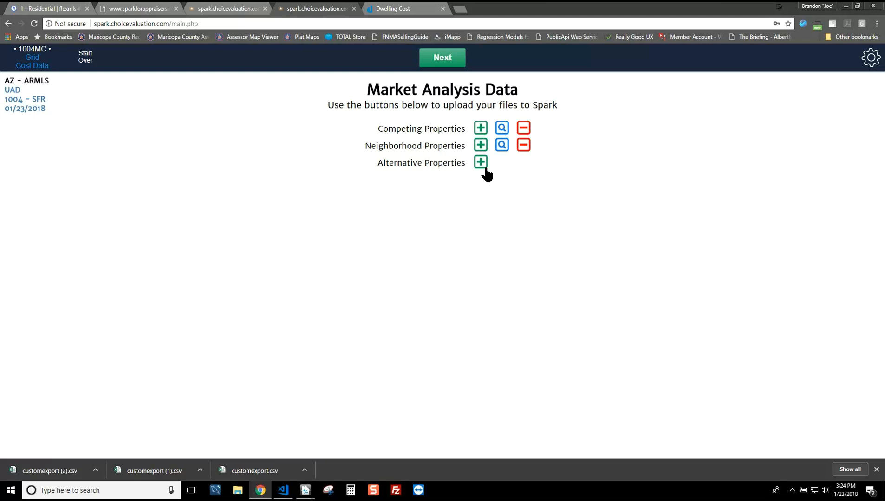
# Step: Generate the 1004MC report and scroll through its 22 comparable sales ($203,000–$265,000)
pyautogui.click(444, 63)
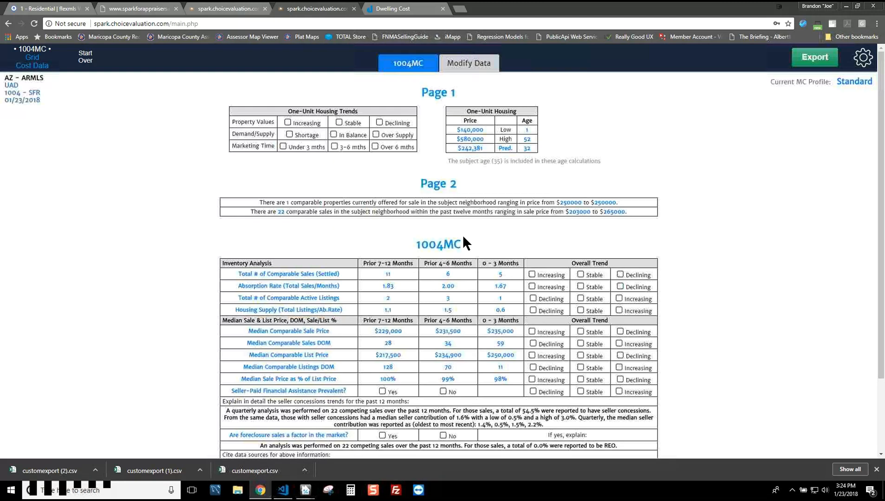
pyautogui.scroll(-1, 728, 163)
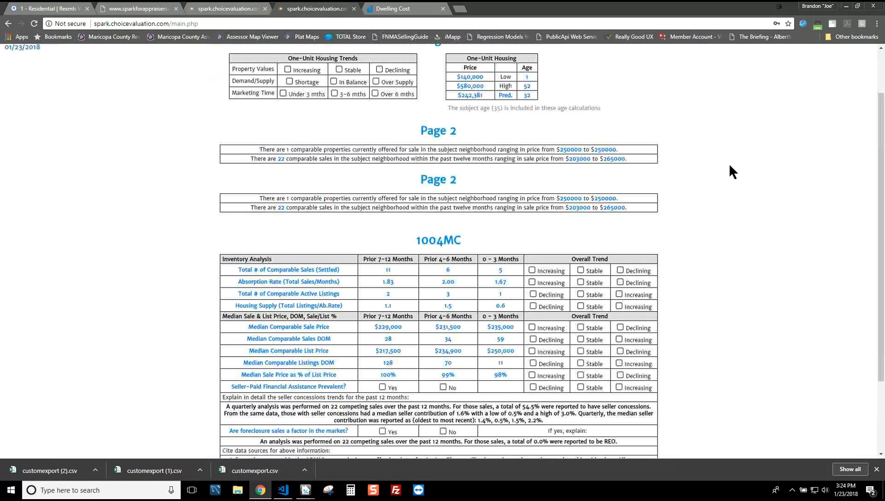
pyautogui.scroll(1, 657, 135)
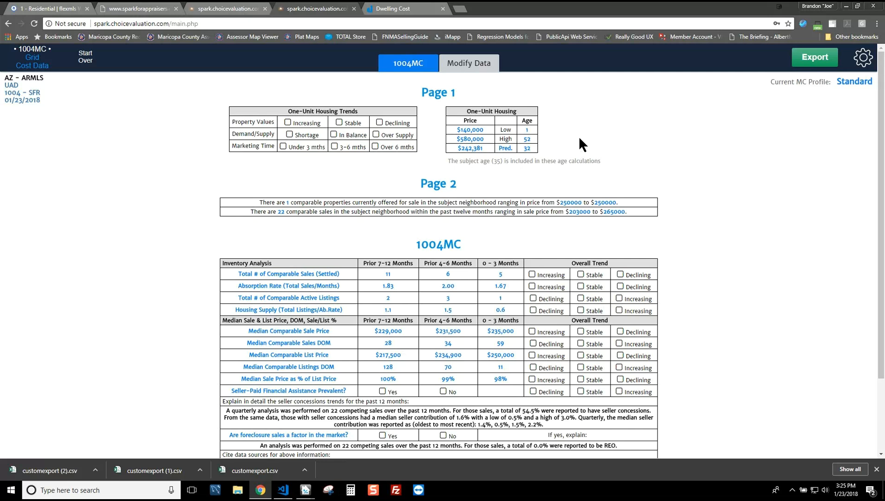
pyautogui.click(468, 62)
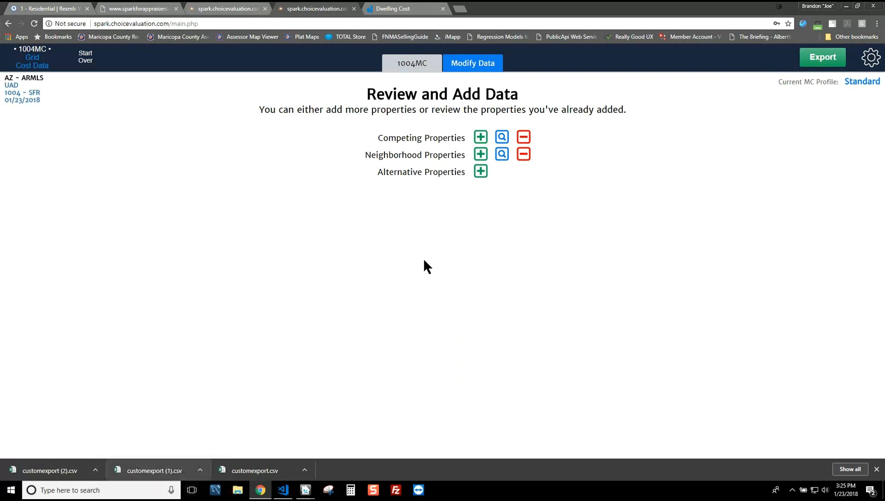
pyautogui.click(412, 63)
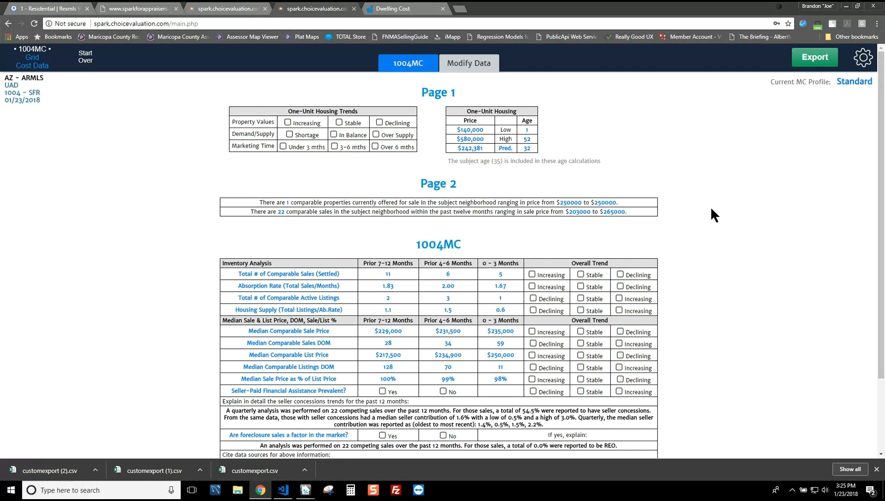
# Step: Scroll the 1004MC report and display the Overall Trend preview (+0.5%, -0.5%, +1.0% monthly)
pyautogui.scroll(-1, 710, 206)
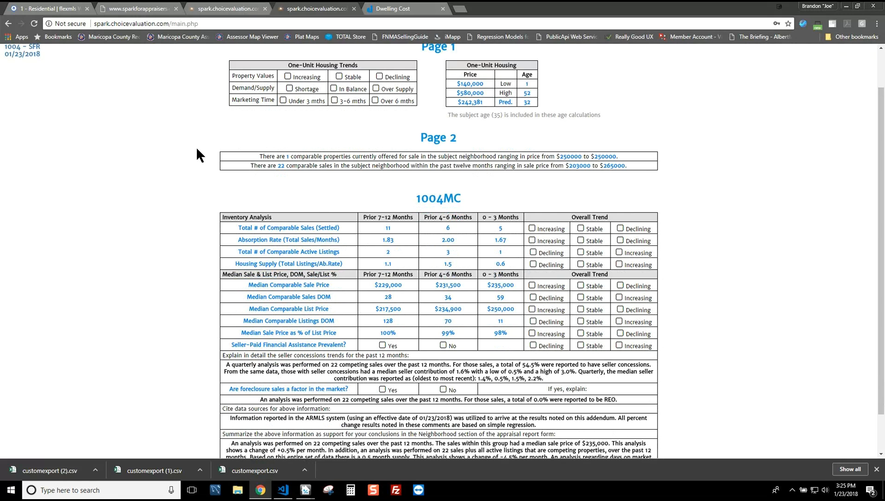
pyautogui.scroll(-1, 759, 198)
pyautogui.scroll(1, 574, 174)
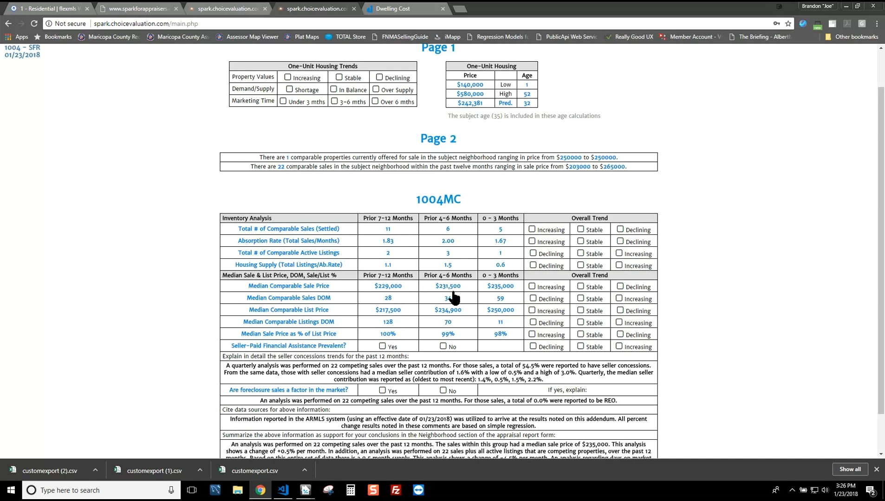
pyautogui.moveTo(537, 292)
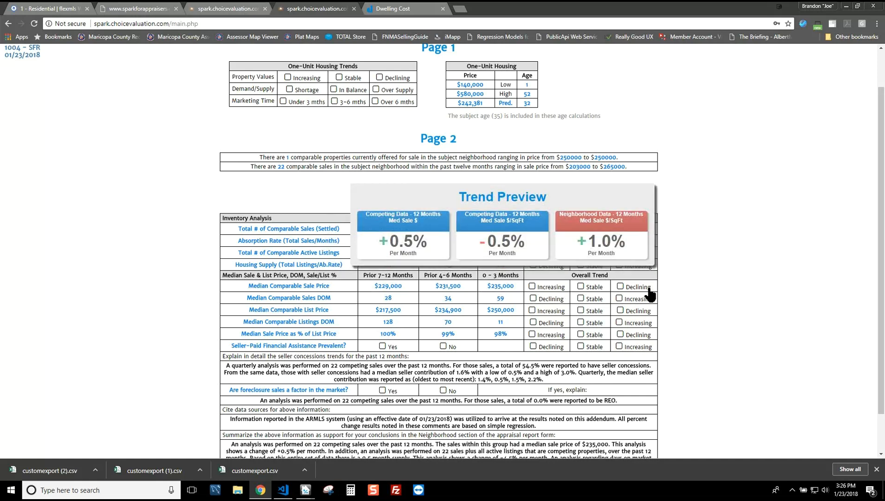
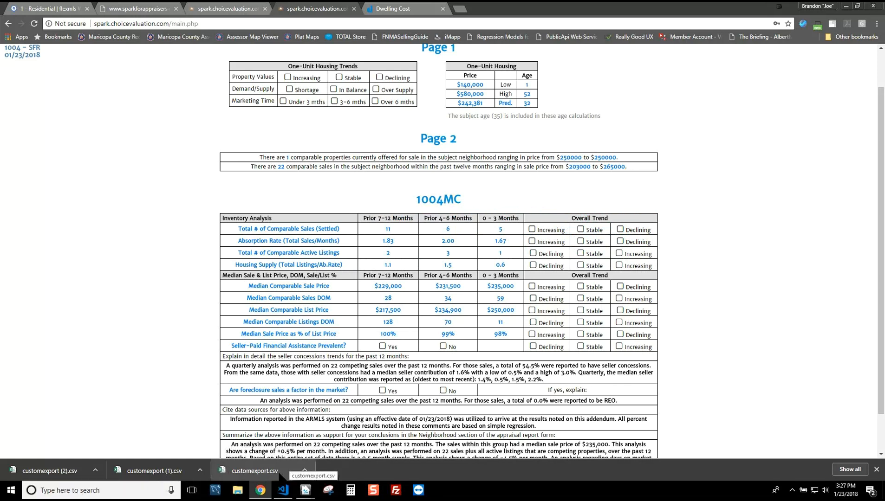
# Step: Mark seller concessions prevalent, foreclosures not a factor, under 3 months marketing, shortage, and stable values
pyautogui.moveTo(599, 293)
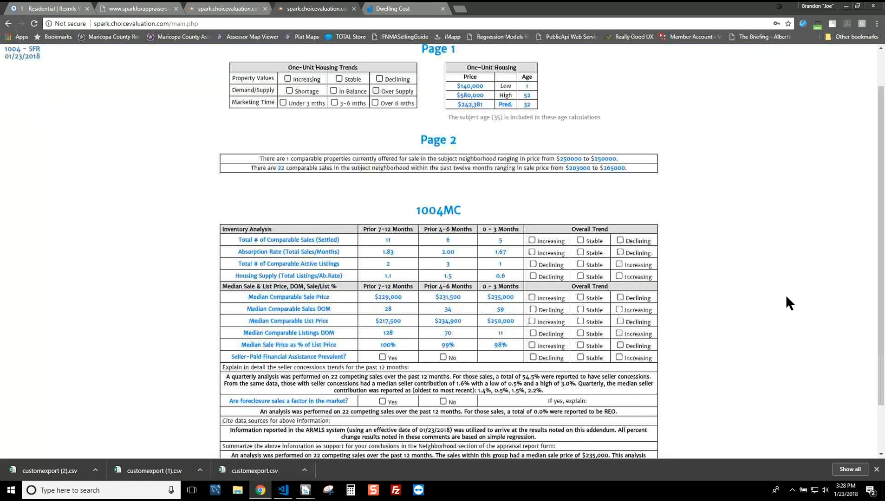
pyautogui.moveTo(400, 341)
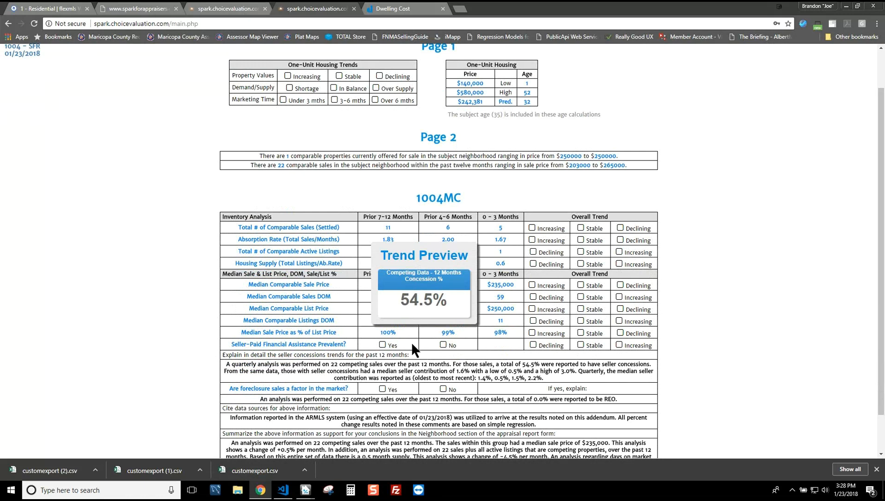
pyautogui.click(385, 345)
pyautogui.moveTo(423, 386)
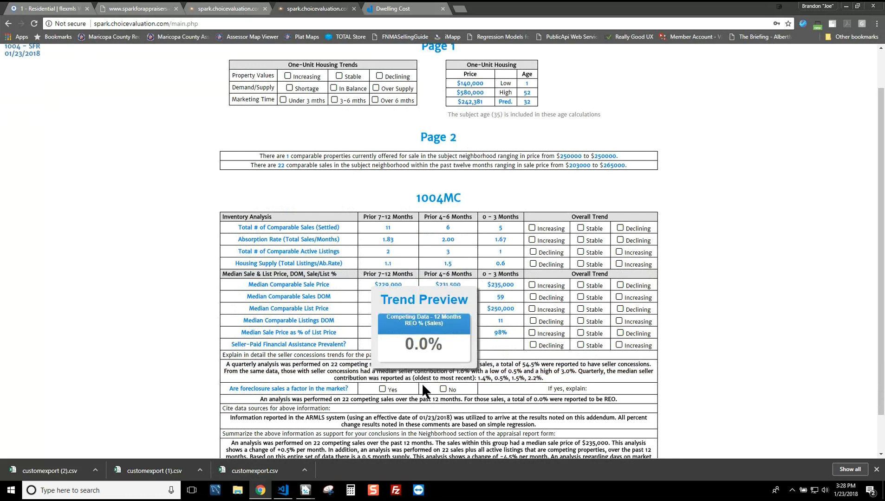
pyautogui.click(443, 390)
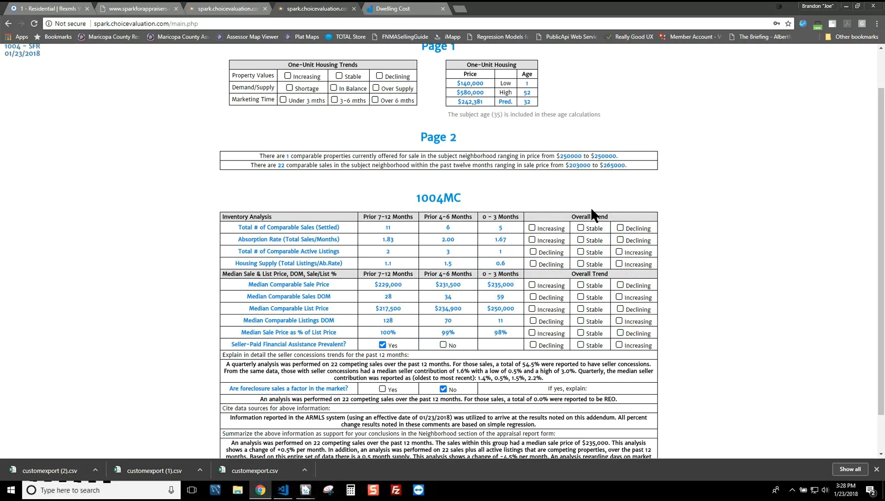
pyautogui.scroll(1, 478, 193)
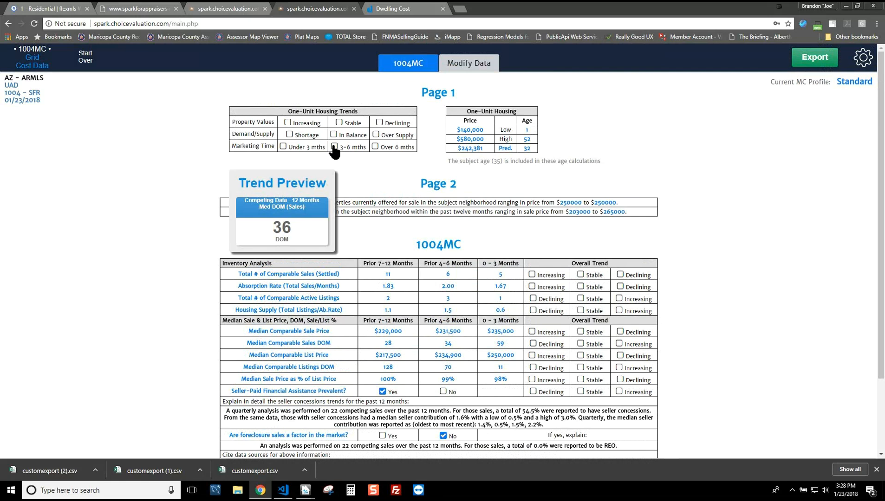
pyautogui.click(283, 147)
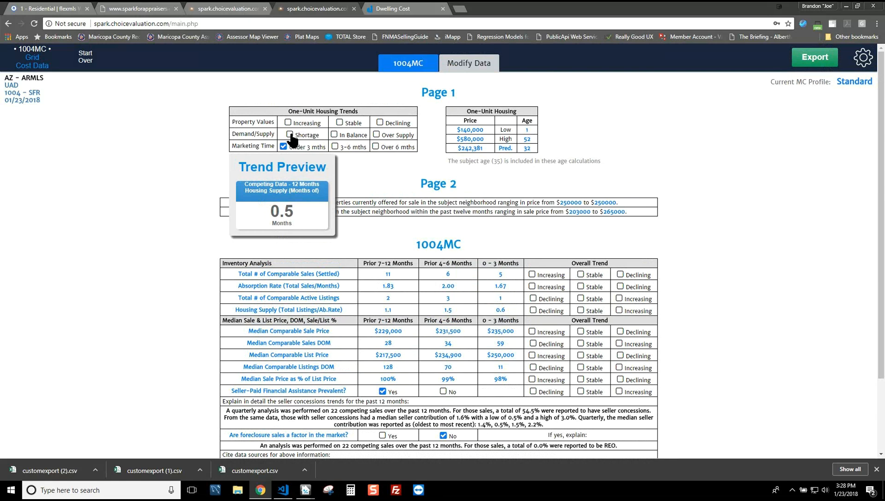
pyautogui.click(290, 135)
pyautogui.click(340, 124)
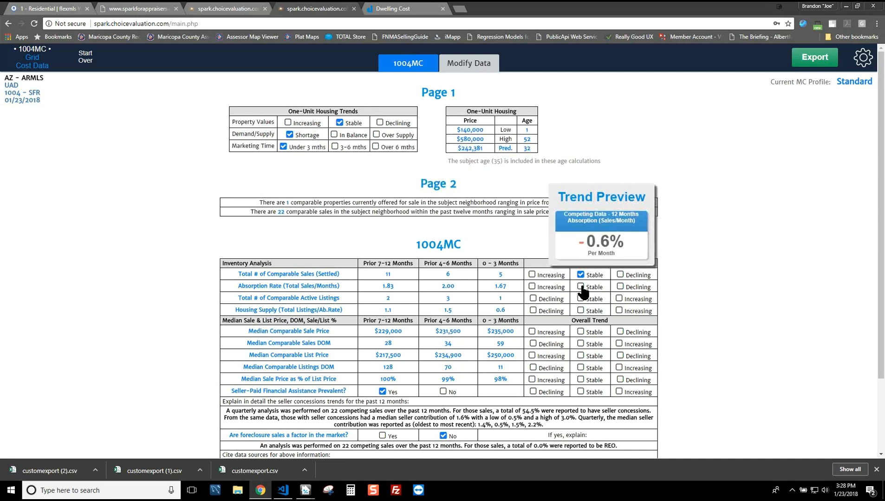
# Step: Mark all six Overall Trend rows Stable, from median sale price through seller-paid assistance
pyautogui.click(581, 331)
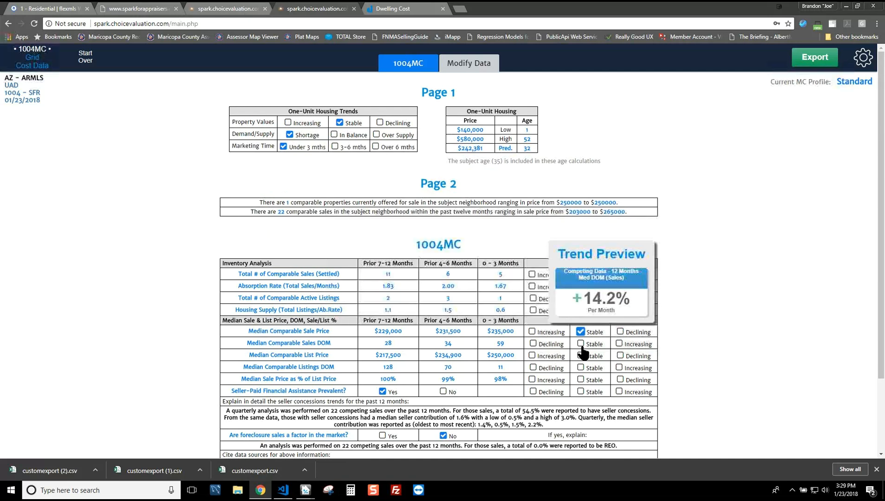
pyautogui.click(581, 344)
pyautogui.click(581, 356)
pyautogui.click(580, 368)
pyautogui.click(580, 380)
pyautogui.click(580, 392)
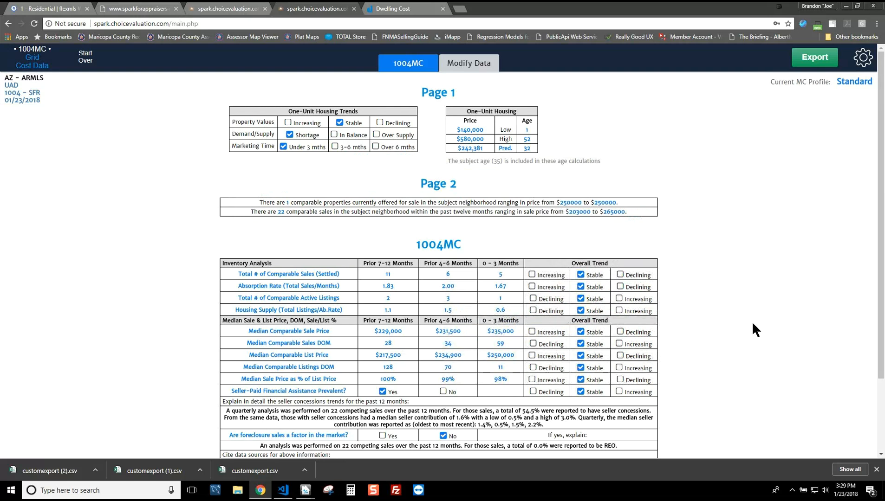
pyautogui.scroll(-2, 697, 327)
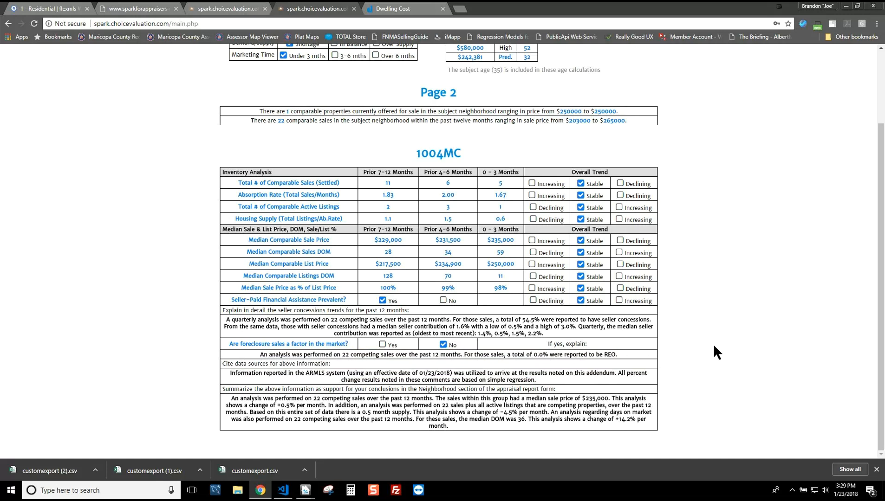
pyautogui.moveTo(596, 248)
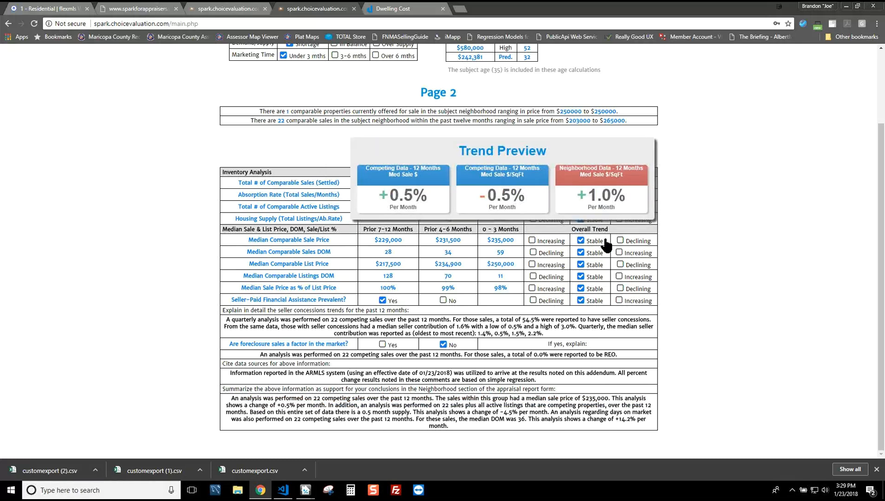
# Step: Open the Sales Prices trends and show Med $/SqFt over 24 months as a scatter plot
pyautogui.click(277, 244)
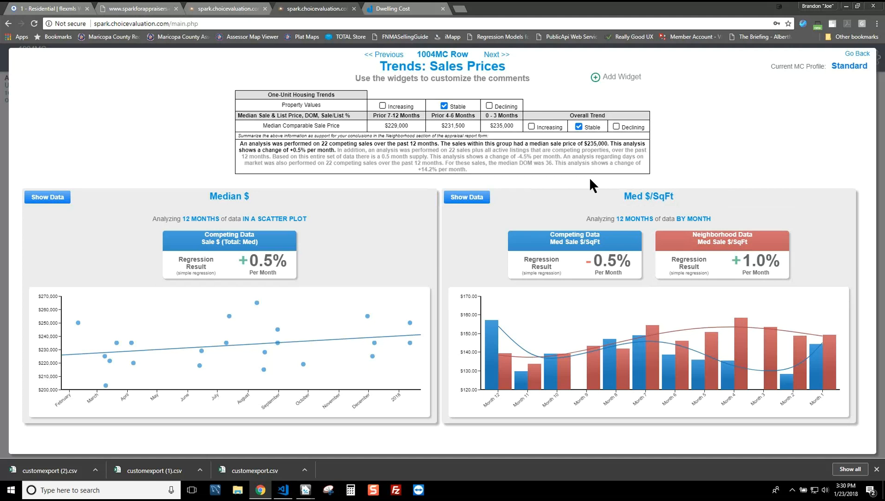
pyautogui.click(635, 219)
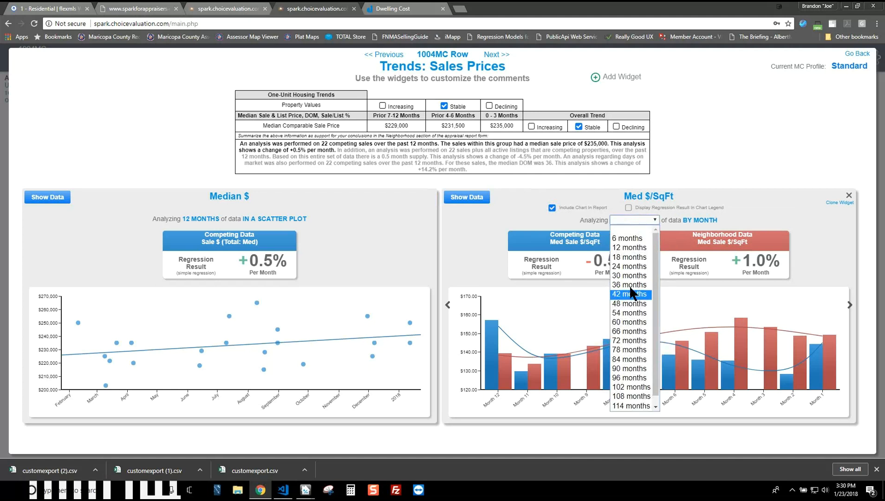
pyautogui.click(632, 266)
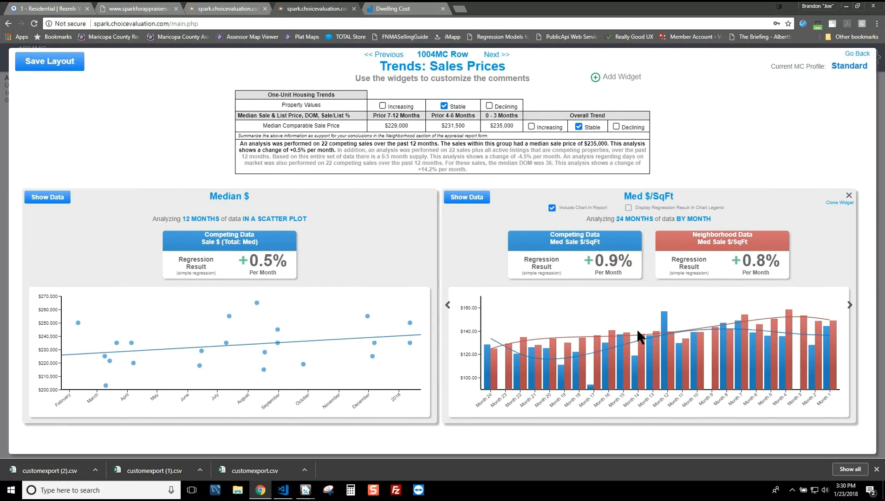
pyautogui.click(705, 219)
pyautogui.click(704, 217)
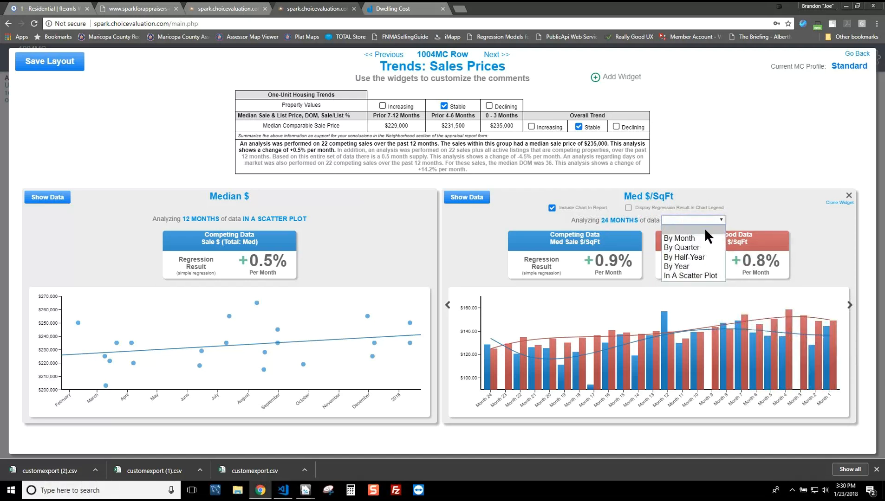
pyautogui.click(703, 248)
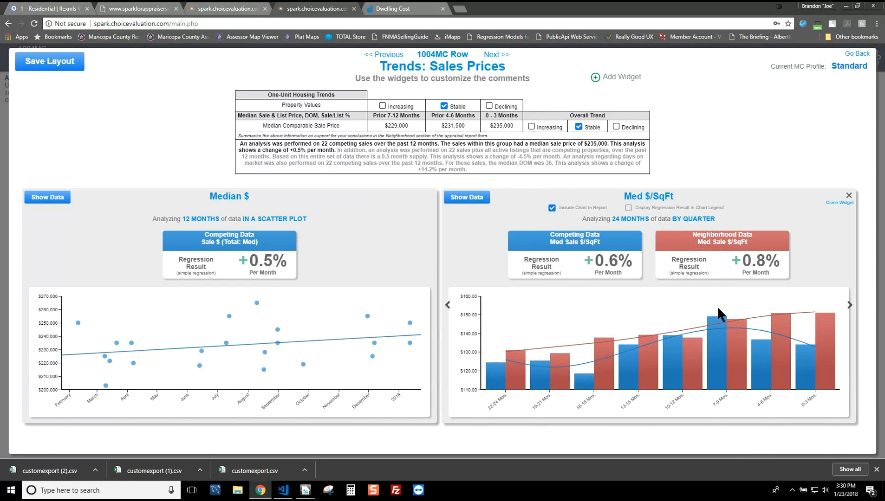
pyautogui.click(704, 219)
pyautogui.click(705, 219)
pyautogui.click(697, 270)
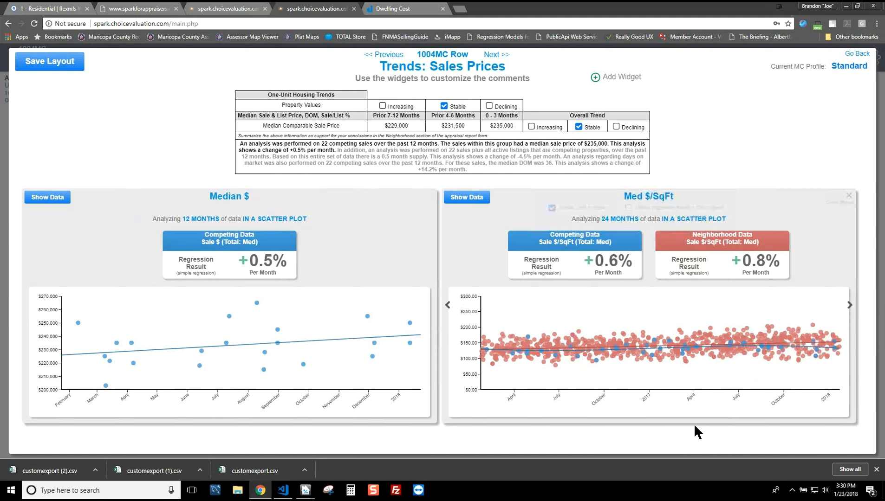
pyautogui.moveTo(699, 423)
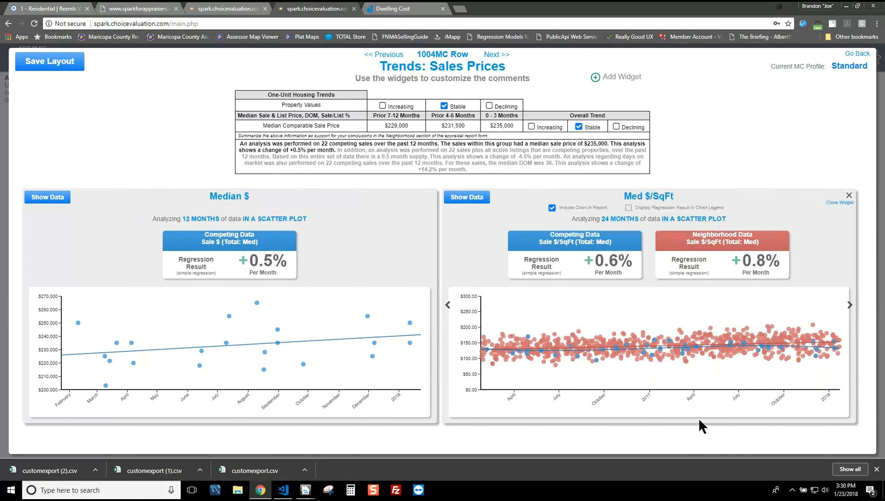
pyautogui.moveTo(728, 332)
# Step: Set the competing $/SqFt data to Sale $/SqFt (Total: Avg), exclude None, and include it in comments
pyautogui.click(581, 258)
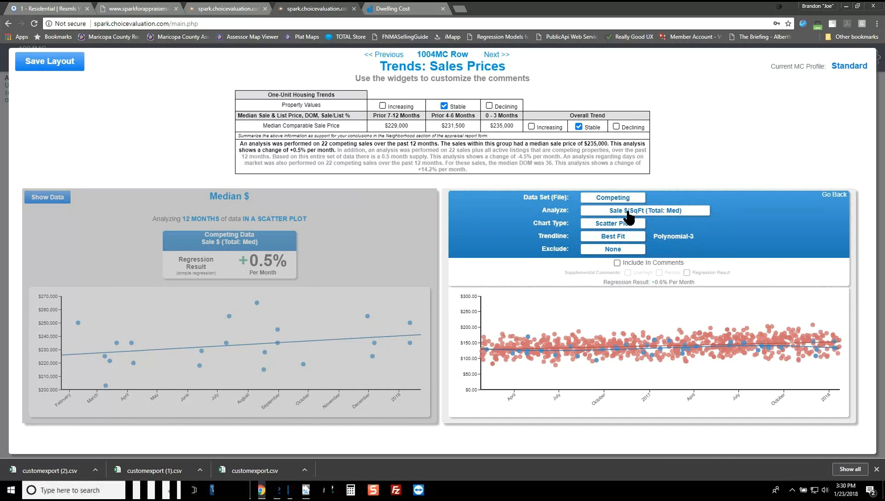
pyautogui.click(664, 211)
pyautogui.click(665, 210)
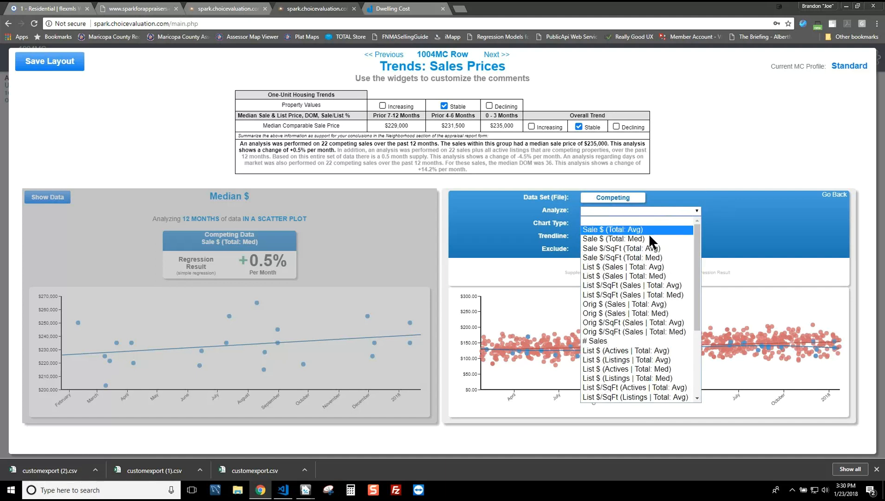
pyautogui.click(648, 248)
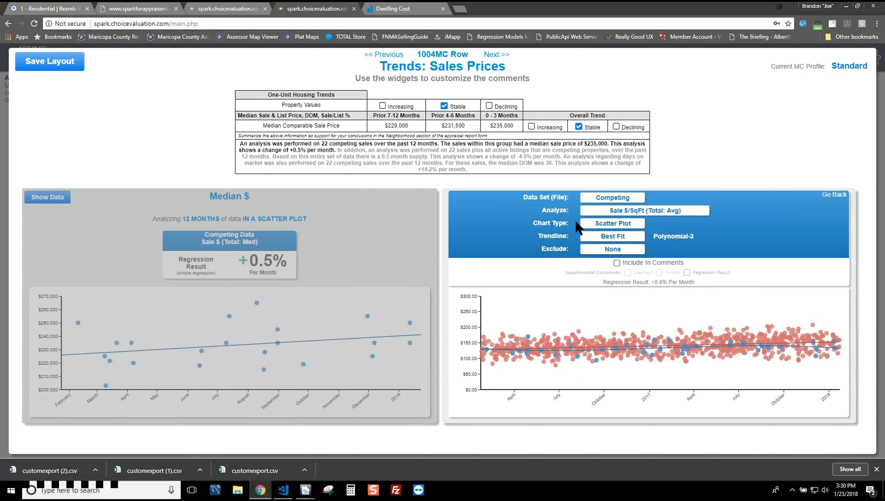
pyautogui.click(624, 248)
pyautogui.click(625, 249)
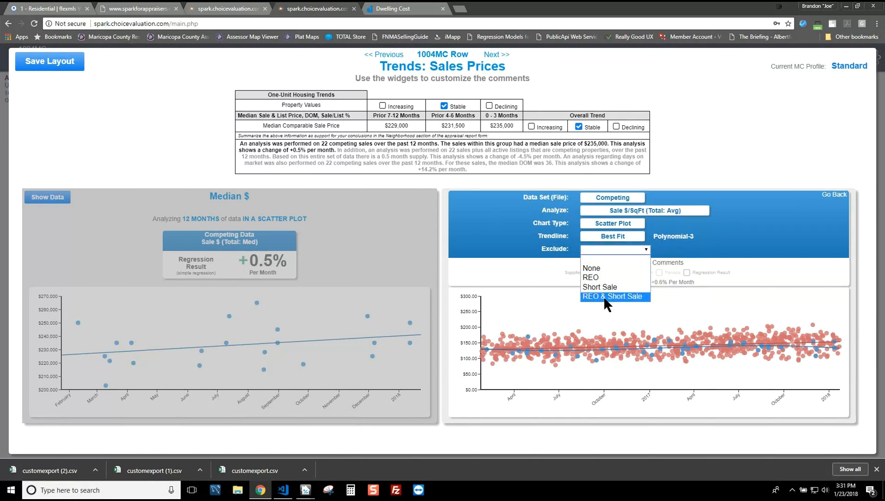
pyautogui.click(612, 265)
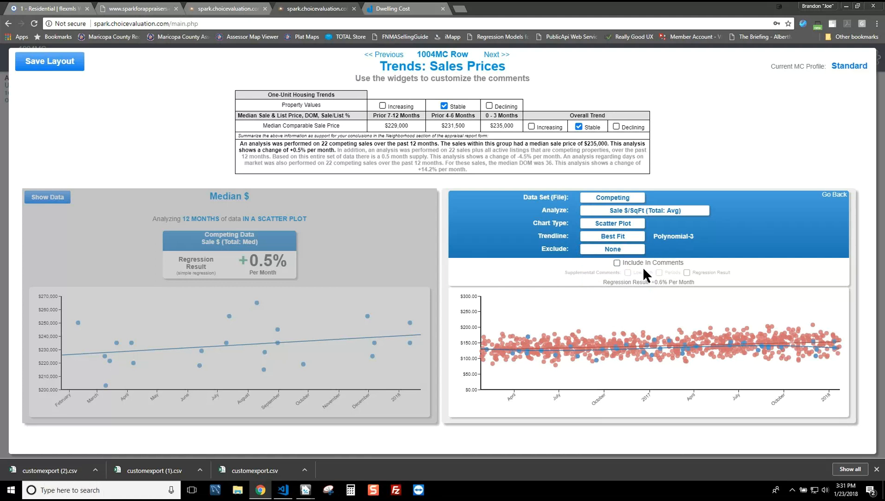
pyautogui.click(623, 250)
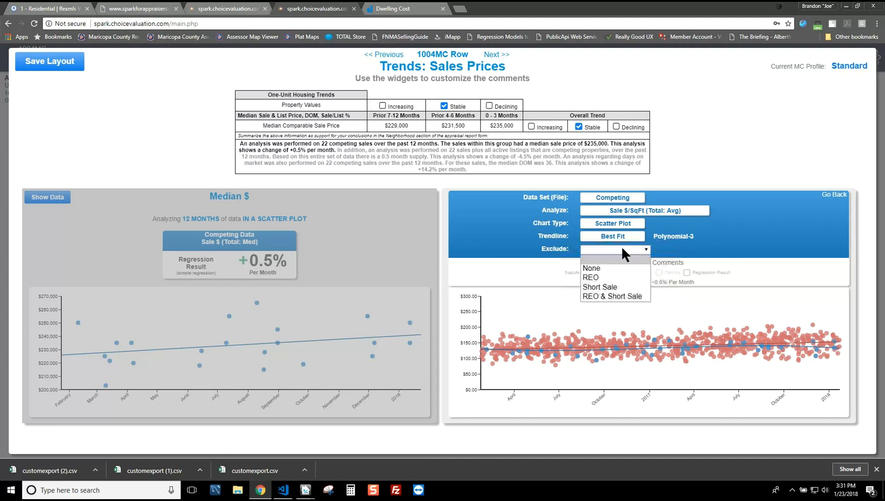
pyautogui.click(603, 268)
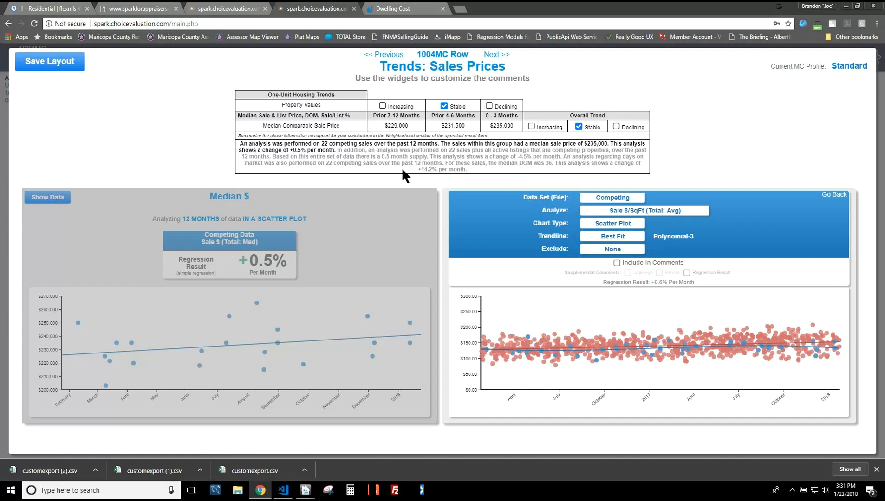
pyautogui.click(617, 263)
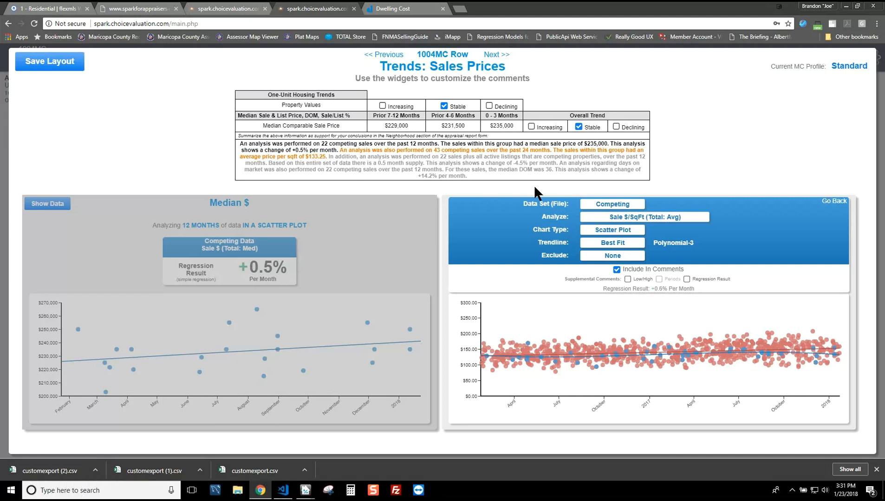
# Step: Add the $94.14–$169.71 low/high range to the $/SqFt comment, leaving out the regression result
pyautogui.click(627, 279)
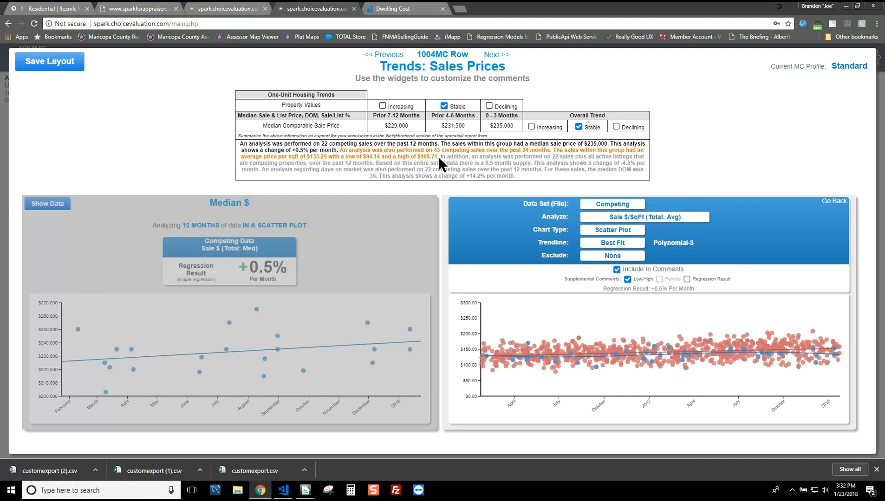
pyautogui.click(687, 280)
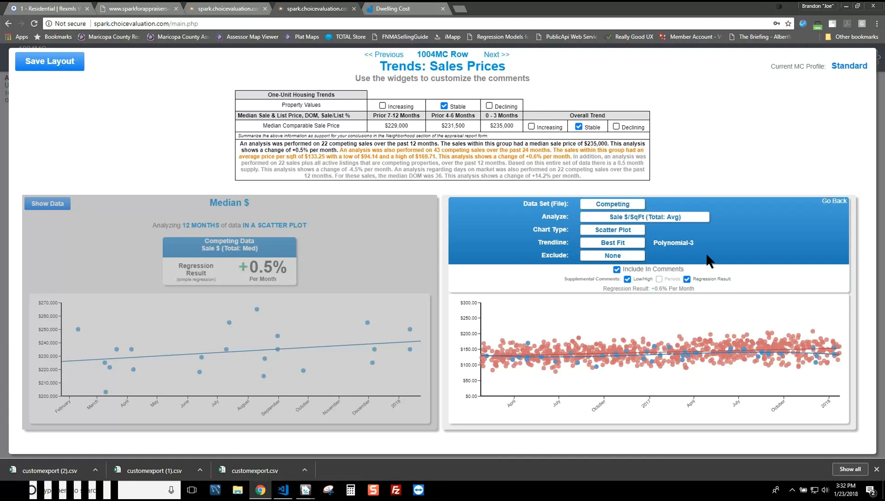
pyautogui.click(686, 280)
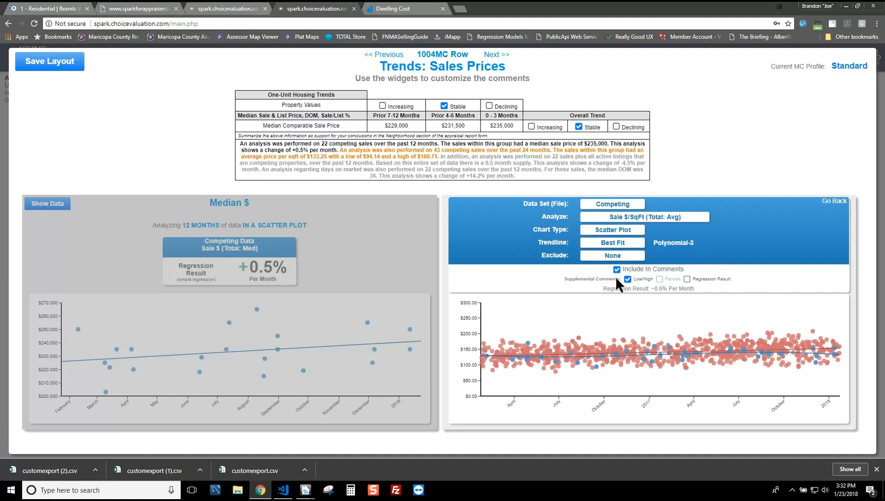
pyautogui.click(827, 201)
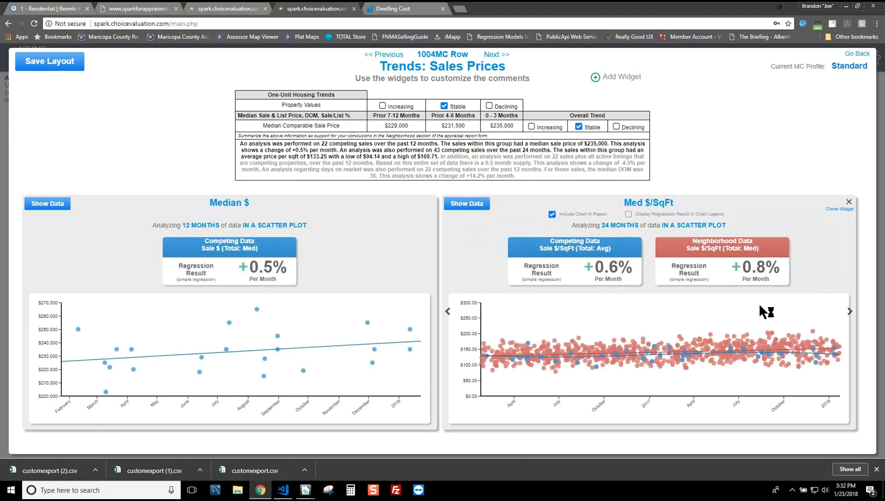
# Step: Analyze the neighborhood data as average sale $/SqFt and group the Med $/SqFt chart by quarter
pyautogui.click(749, 251)
pyautogui.click(657, 218)
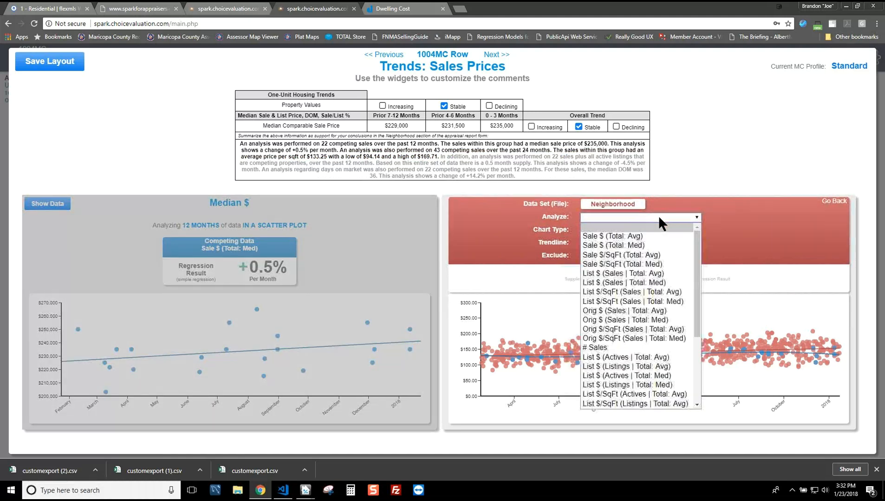
pyautogui.click(642, 255)
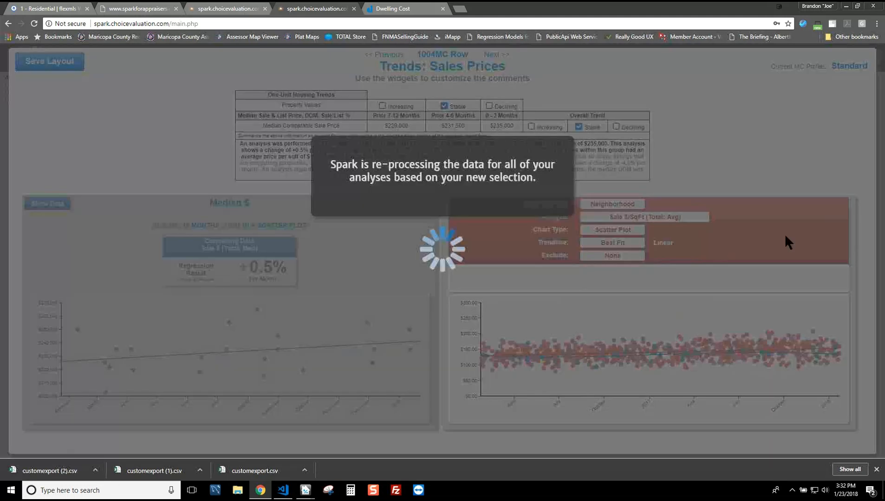
pyautogui.click(835, 201)
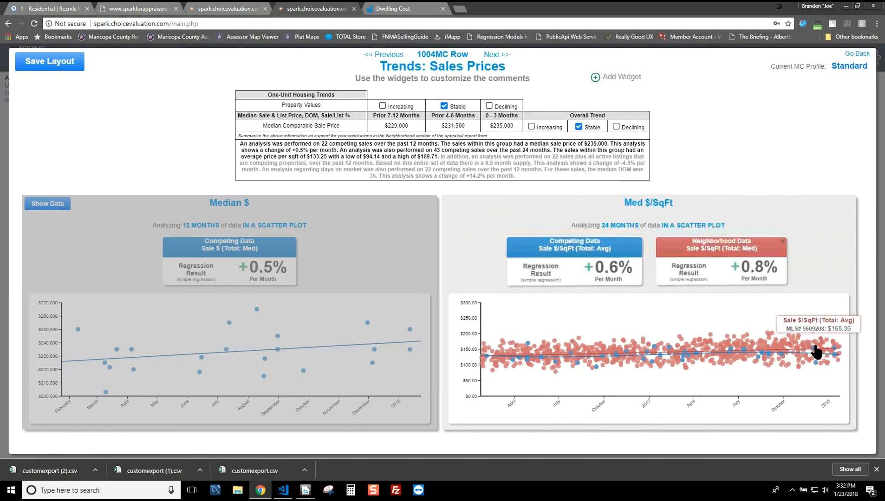
pyautogui.click(710, 225)
pyautogui.click(695, 254)
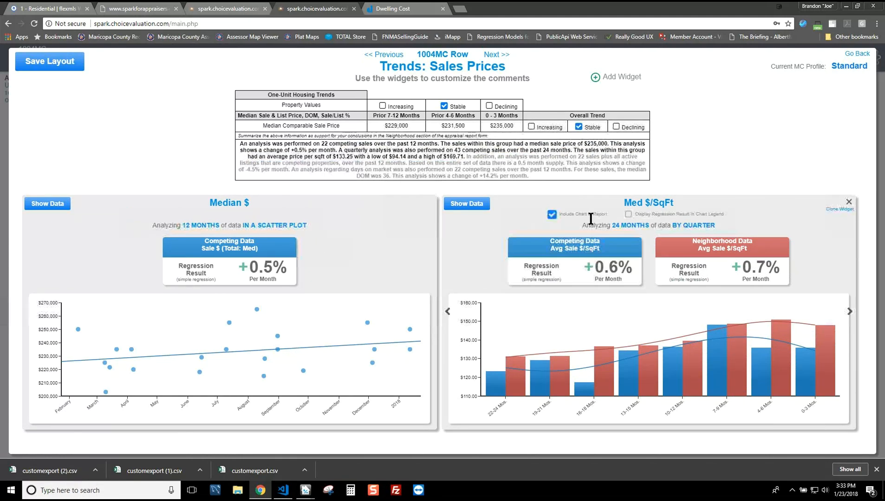
# Step: Show the regression result in the chart legend, then leave the trends without saving the layout
pyautogui.click(553, 215)
pyautogui.click(552, 215)
pyautogui.moveTo(597, 256)
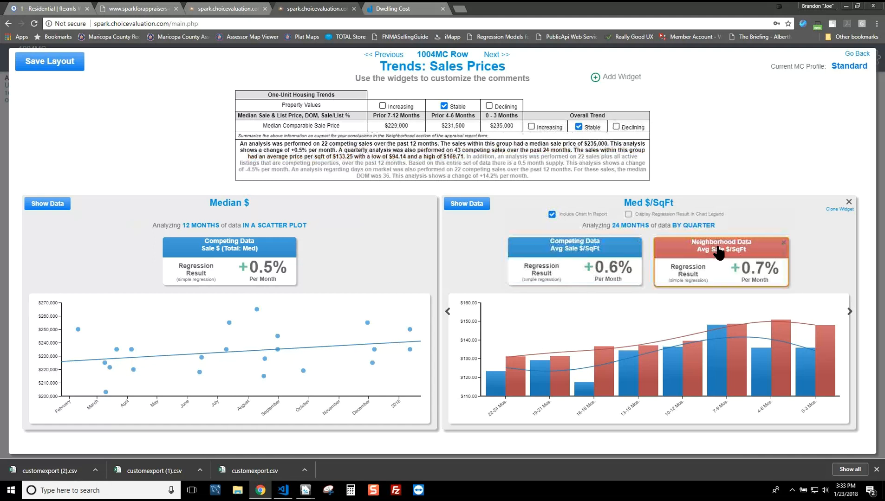
pyautogui.click(629, 214)
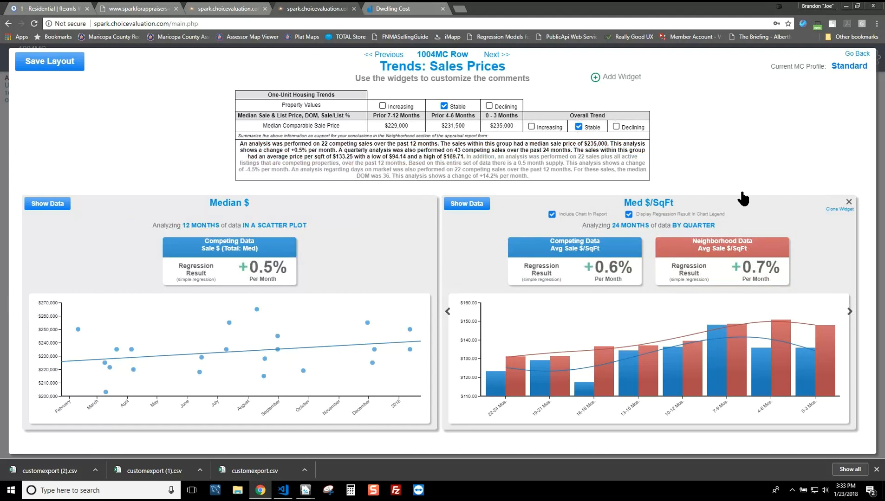
pyautogui.click(858, 56)
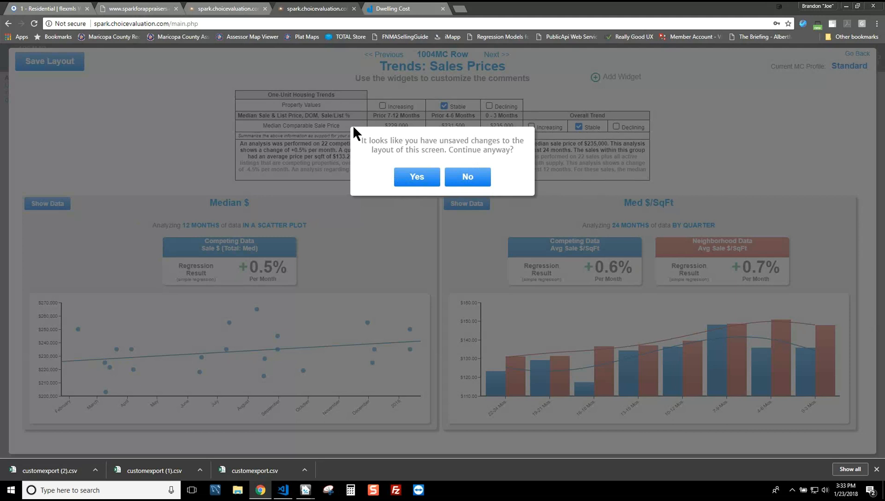
pyautogui.click(422, 176)
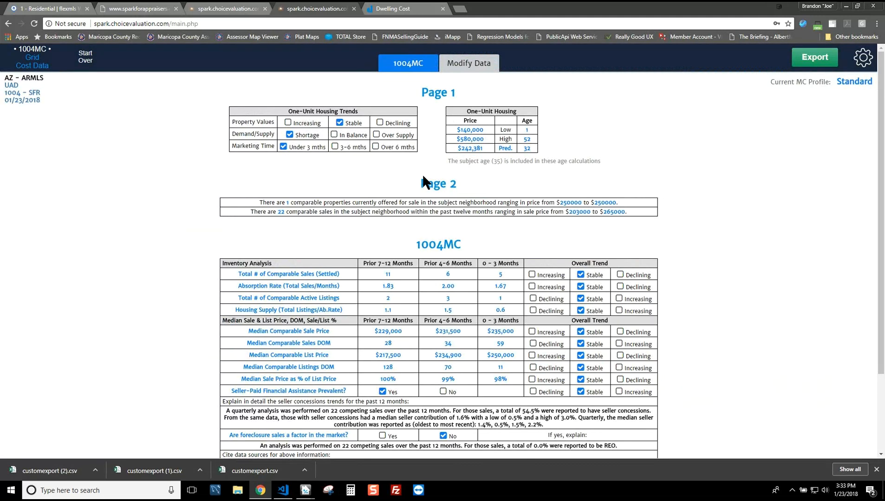
pyautogui.scroll(-2, 470, 210)
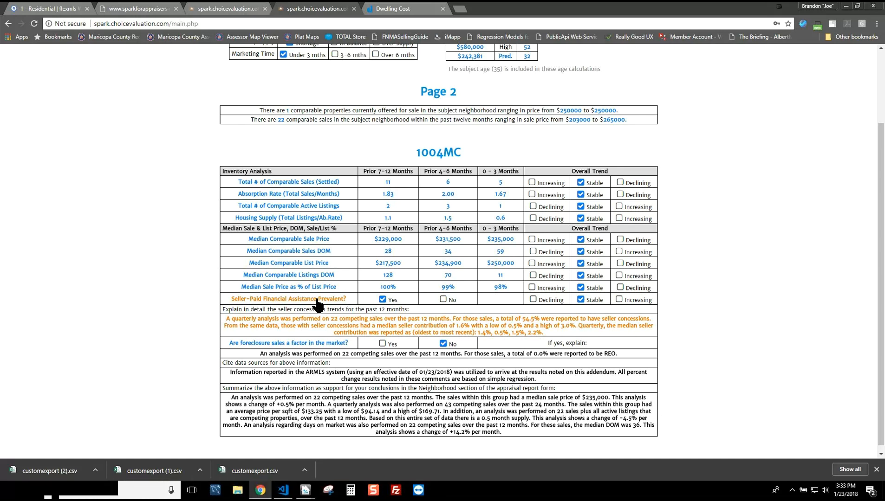
pyautogui.moveTo(596, 233)
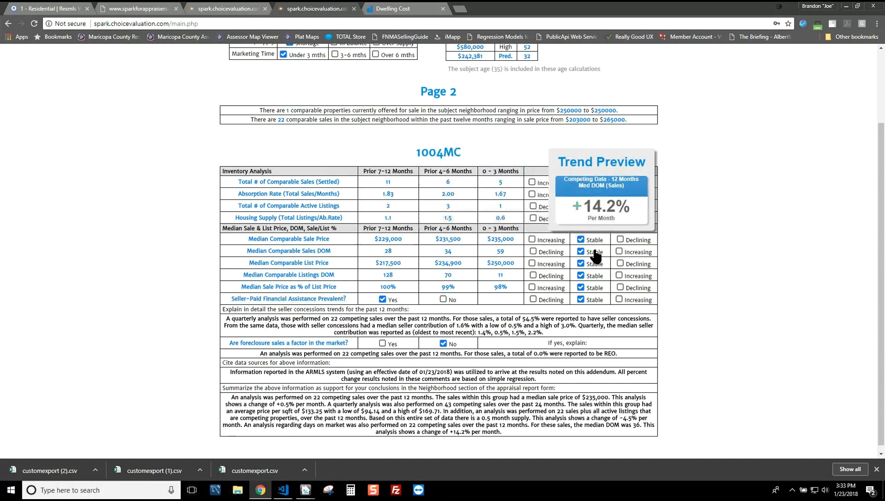
pyautogui.moveTo(592, 278)
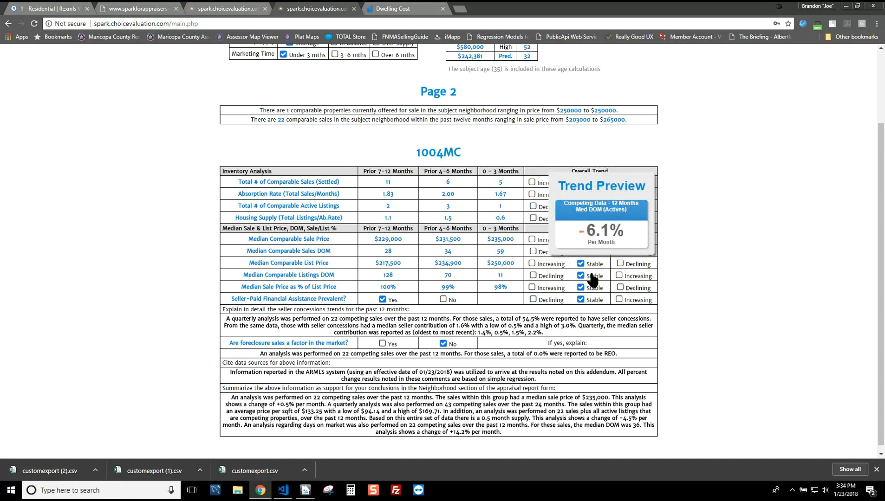
pyautogui.click(310, 275)
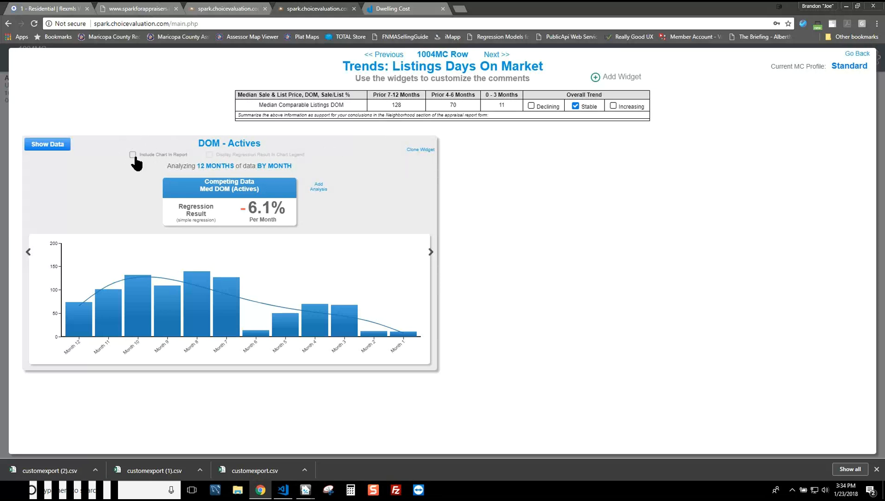
pyautogui.click(858, 54)
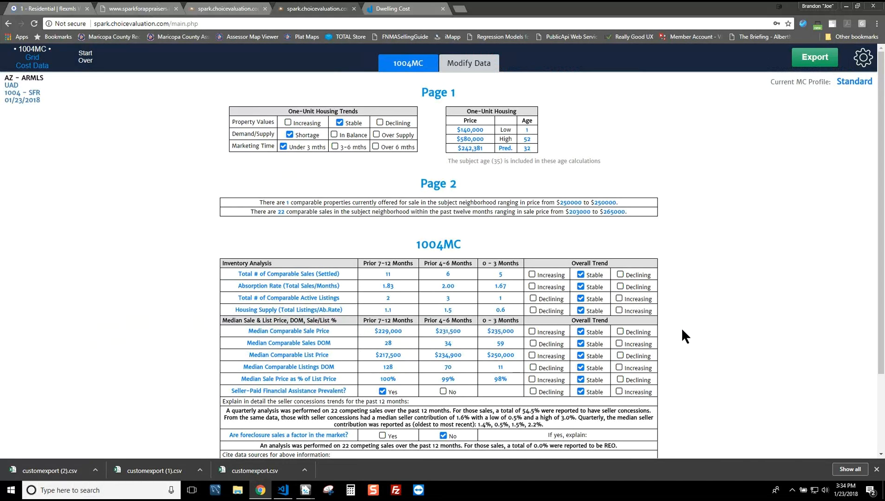
# Step: Scroll the 1004MC grid to review the Stable trends and $229,000–$235,000 median sale prices
pyautogui.scroll(-2, 683, 318)
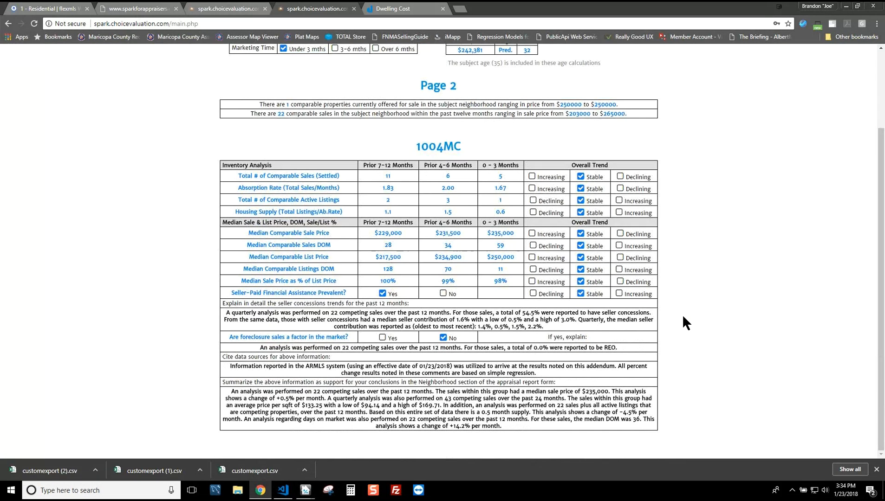
pyautogui.scroll(2, 682, 314)
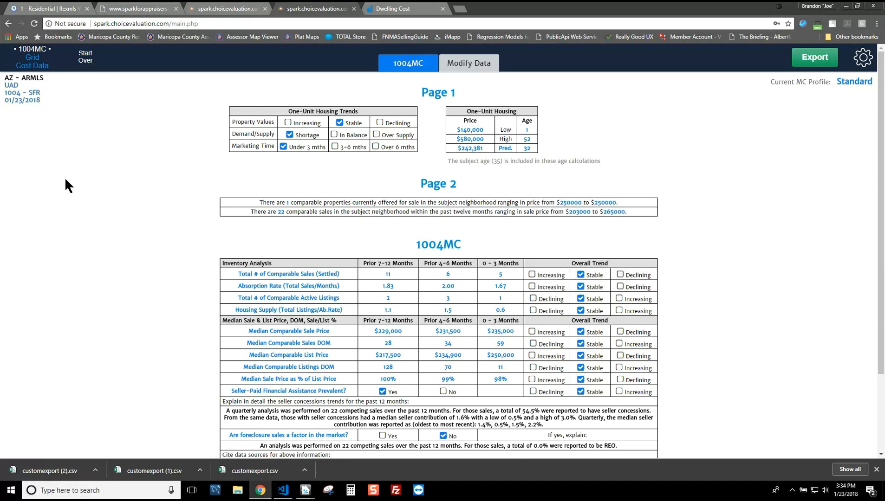
# Step: Apply the Lib: Neighborh market conditions profile, discarding unsaved Standard profile changes
pyautogui.click(860, 82)
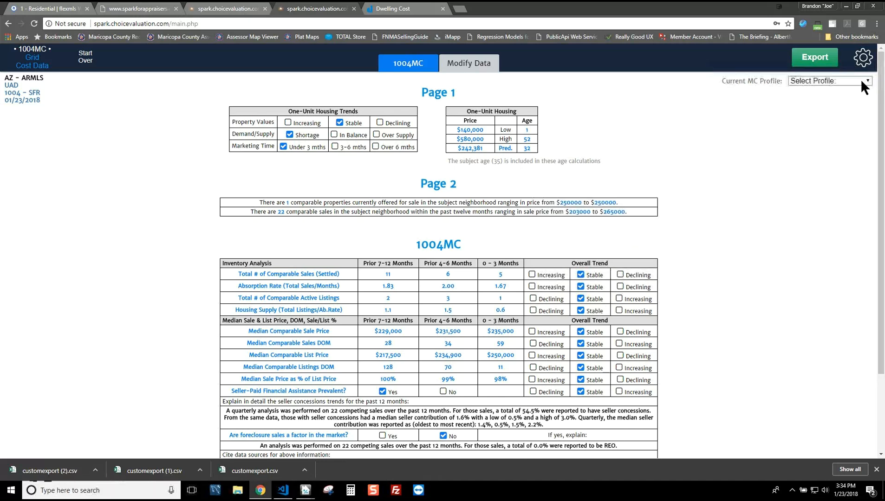
pyautogui.click(861, 81)
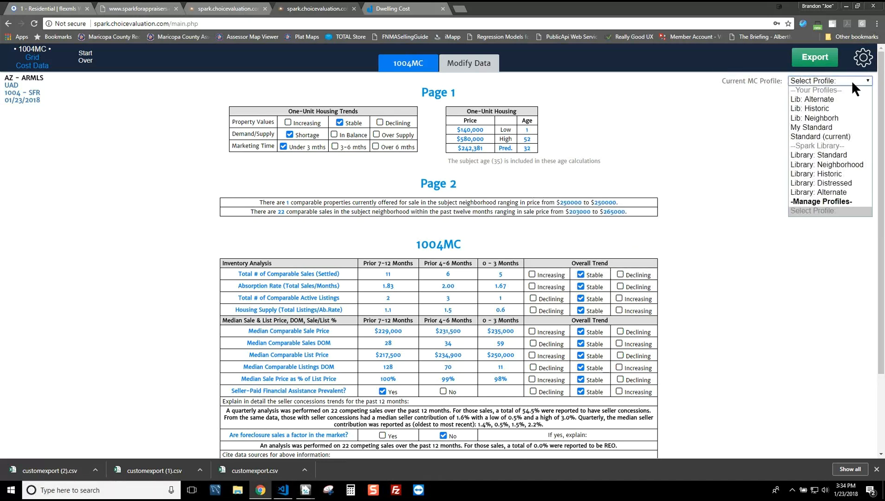
pyautogui.click(825, 118)
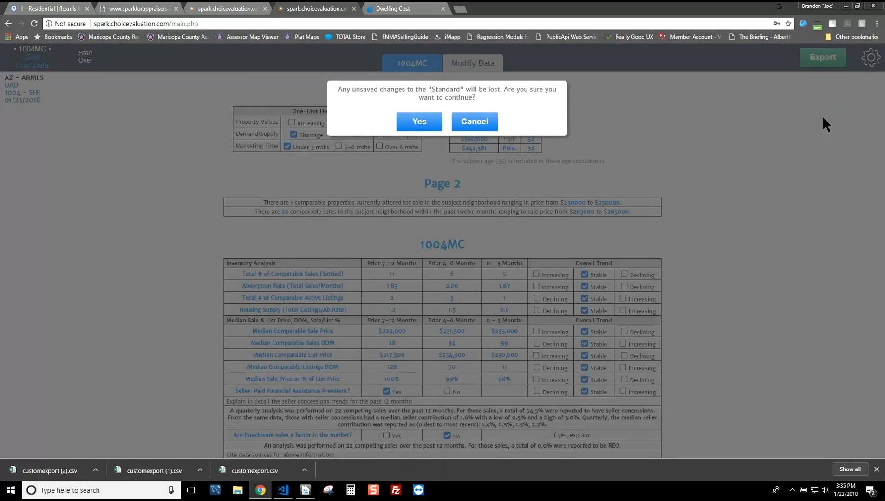
pyautogui.click(419, 122)
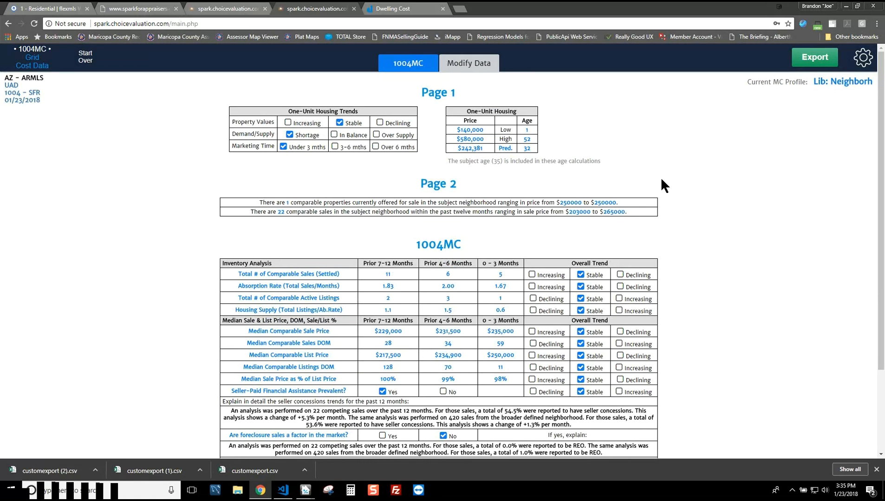
pyautogui.moveTo(583, 333)
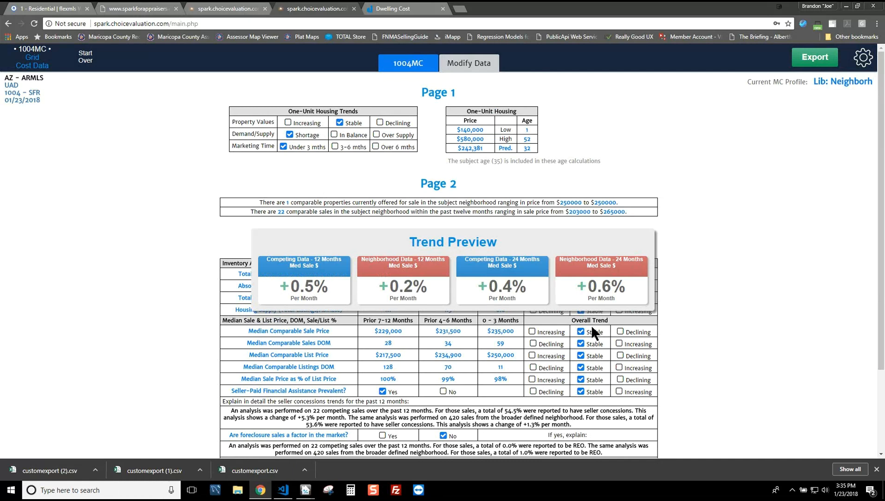
pyautogui.moveTo(592, 271)
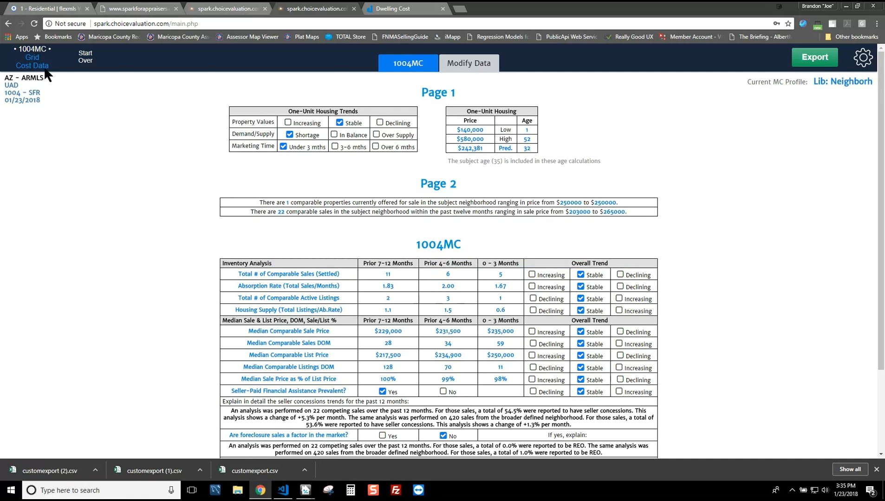
# Step: Open the Sales Grid and switch its profile between Standard and Webinar, ending on Webinar
pyautogui.click(32, 57)
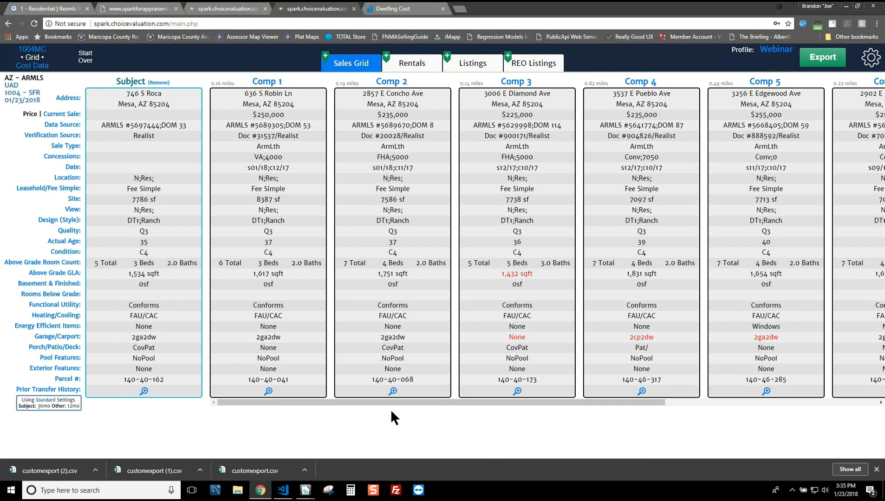
pyautogui.click(777, 50)
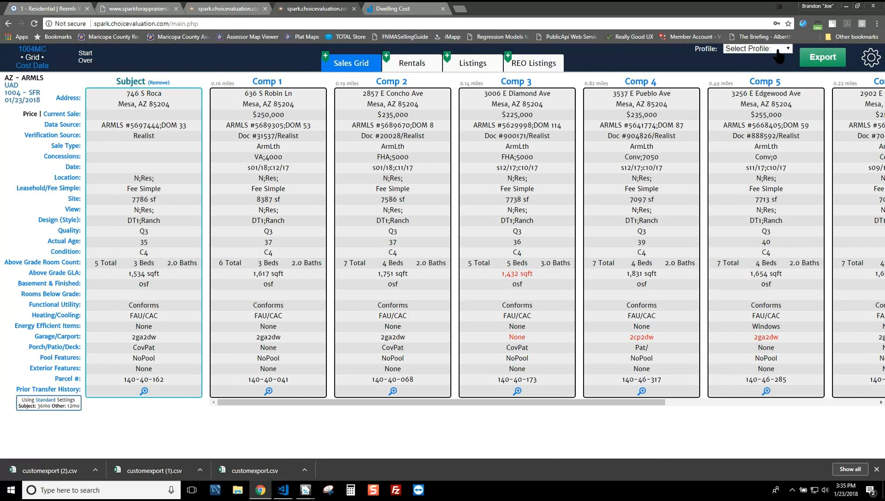
pyautogui.click(776, 47)
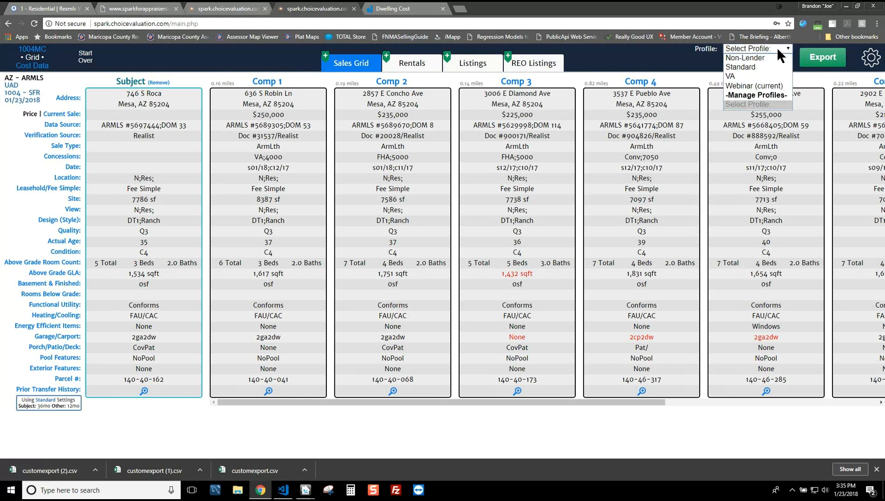
pyautogui.click(749, 67)
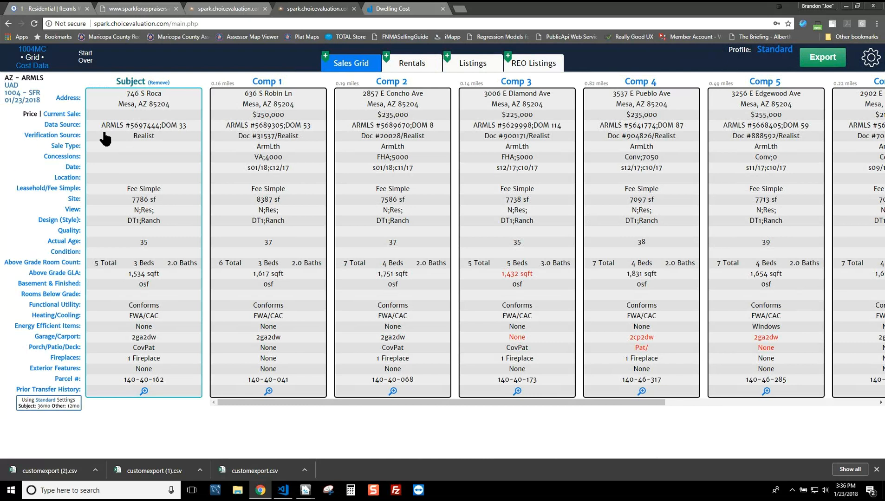
pyautogui.click(781, 51)
pyautogui.click(764, 49)
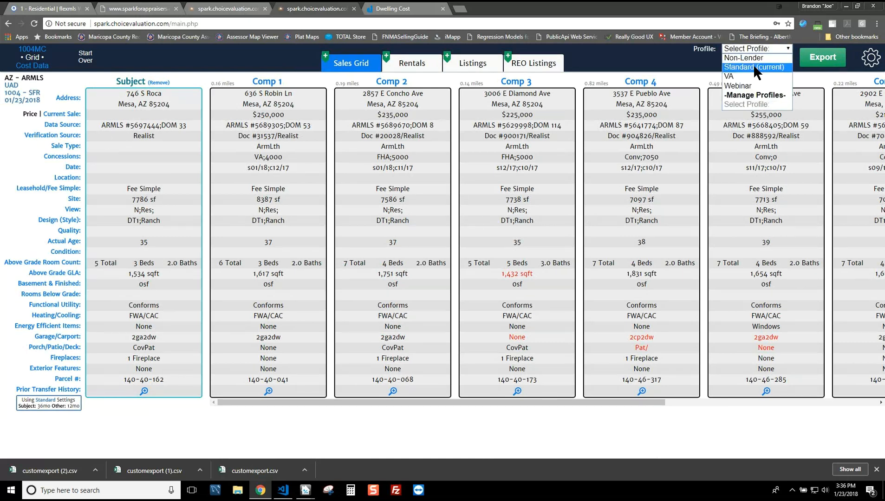
pyautogui.click(746, 85)
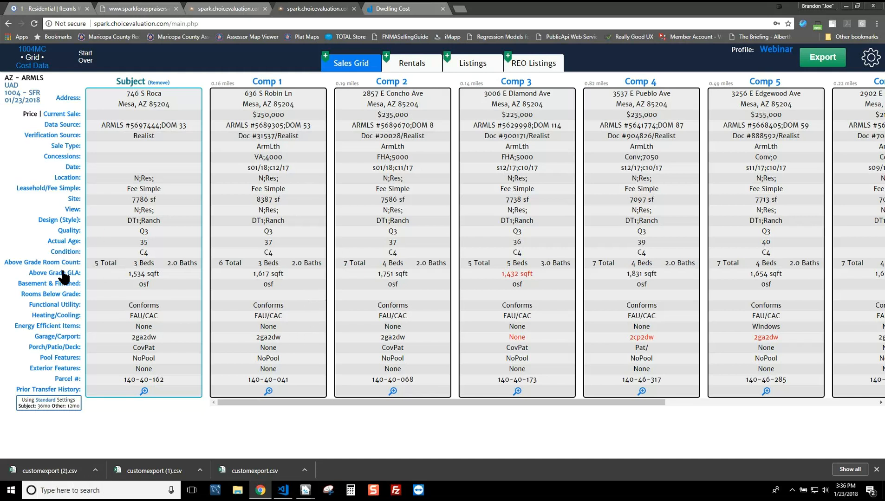
pyautogui.click(774, 49)
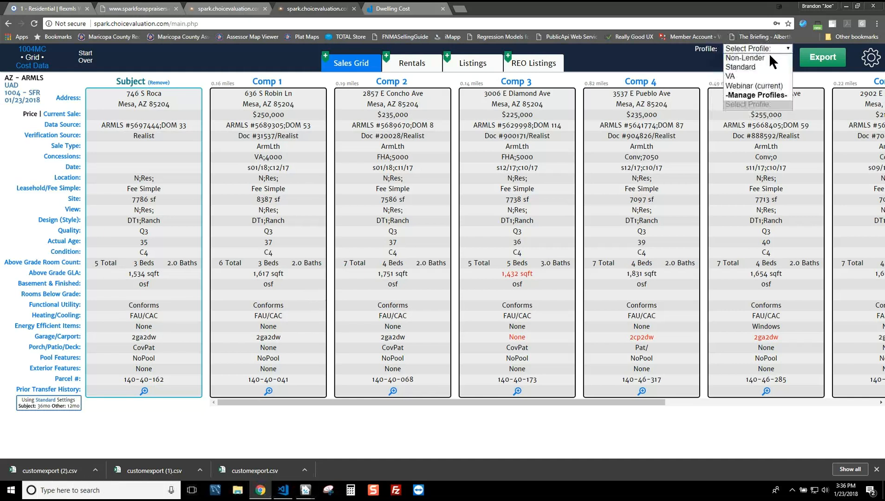
pyautogui.click(743, 67)
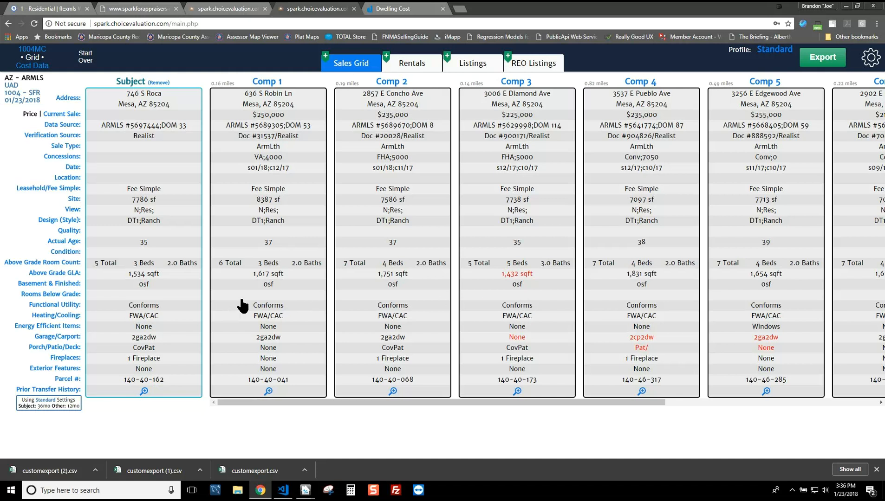
pyautogui.click(774, 49)
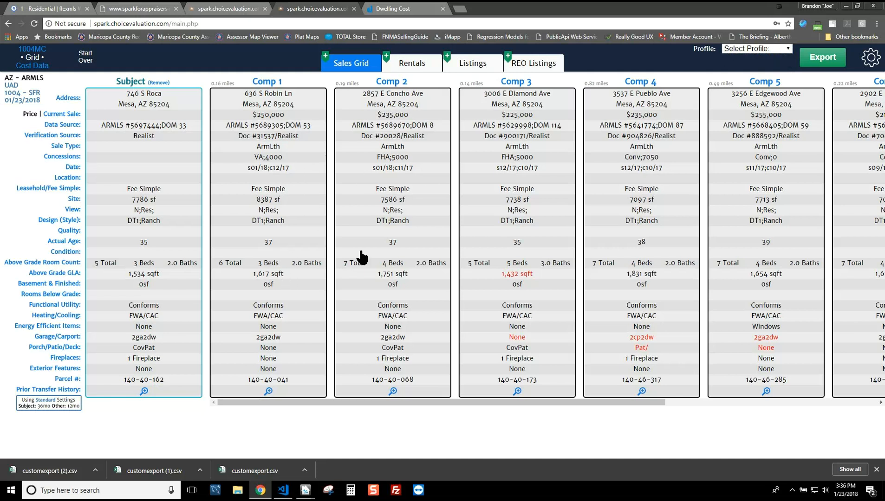
pyautogui.click(768, 49)
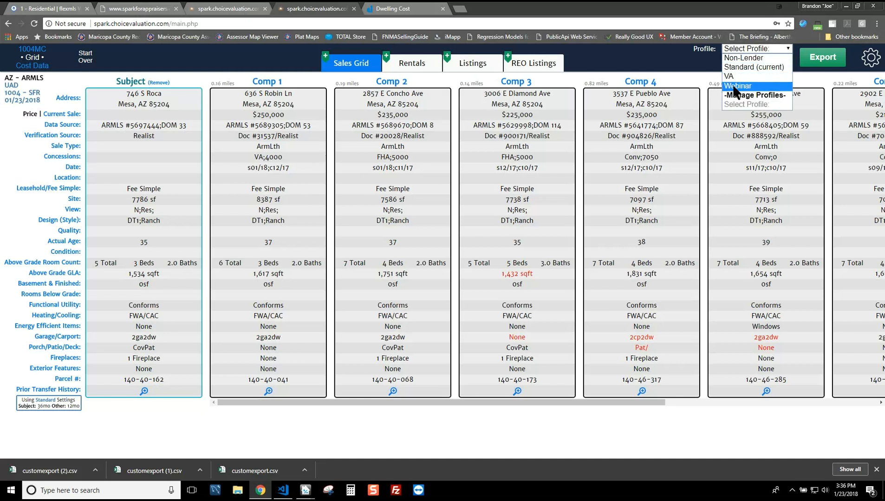
pyautogui.click(735, 87)
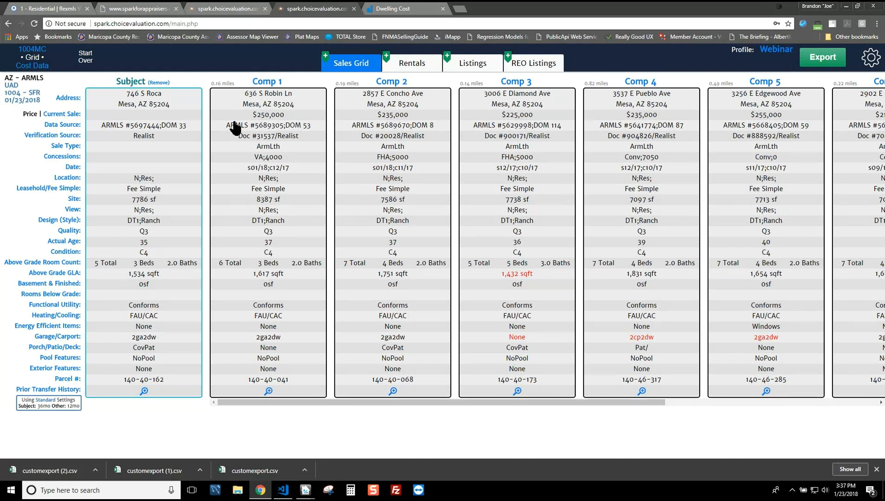
# Step: Export the report with the current settings and open the downloaded Report (16).tdcx file
pyautogui.click(824, 59)
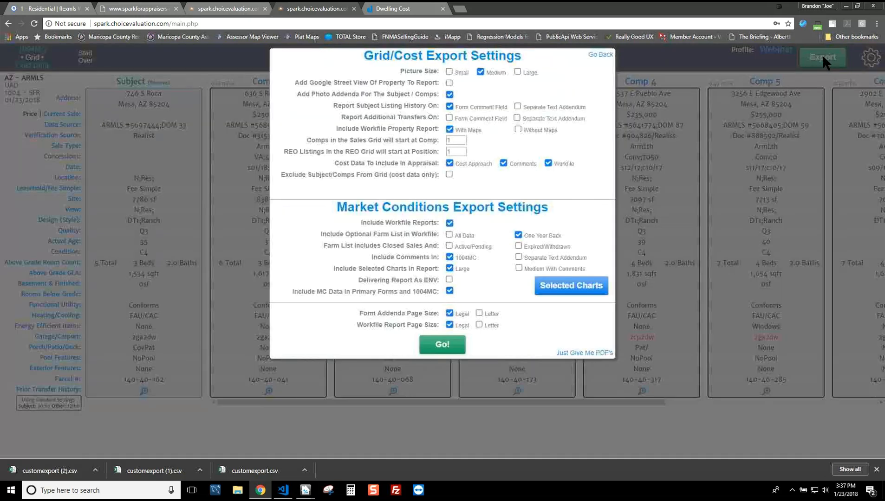
pyautogui.click(442, 345)
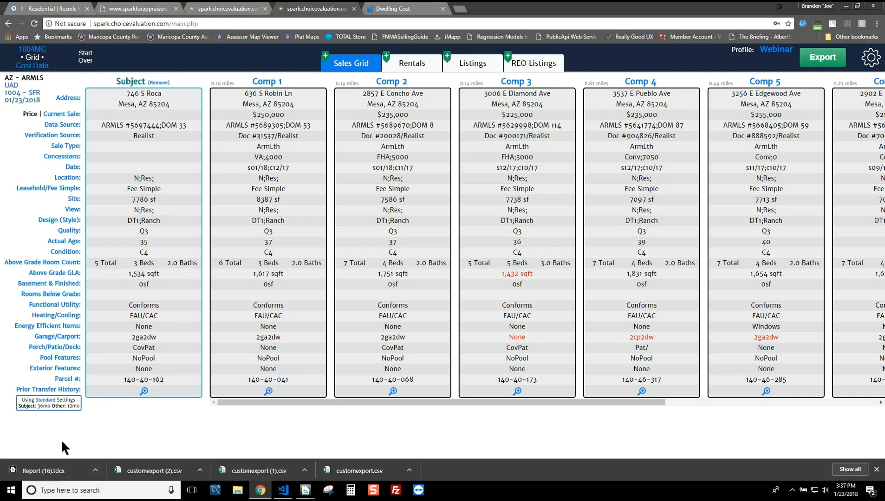
pyautogui.click(43, 462)
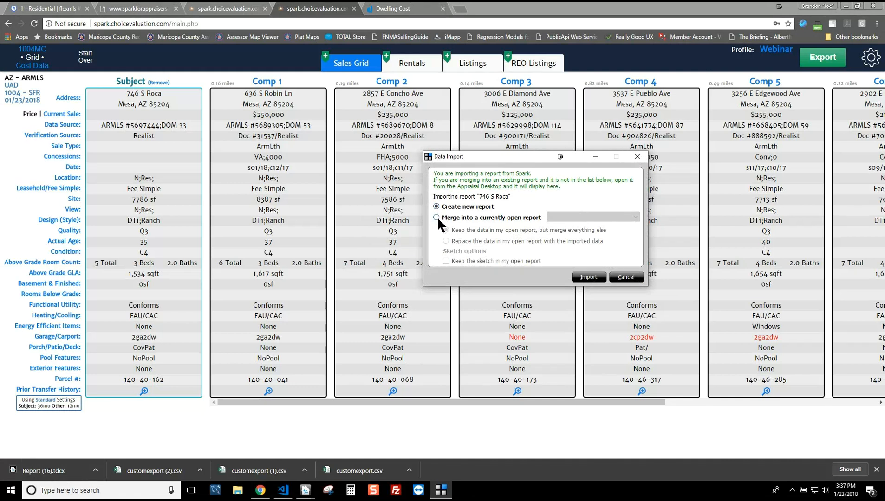
pyautogui.click(437, 218)
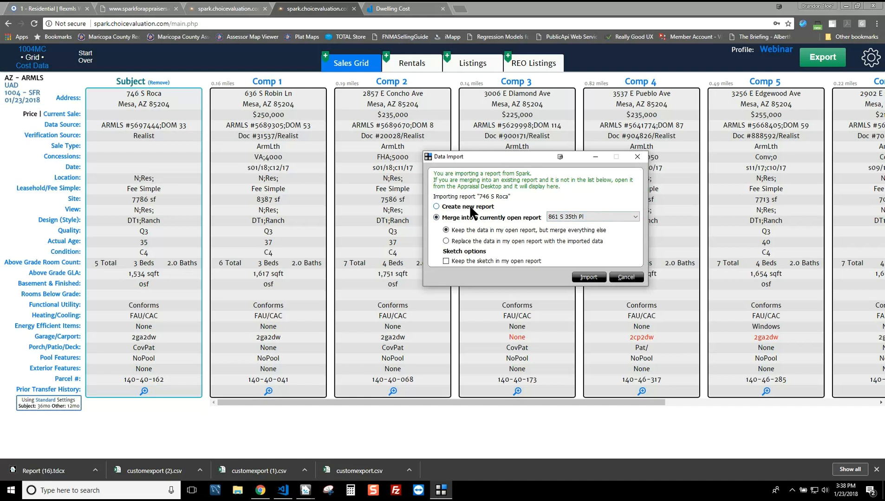
pyautogui.click(468, 208)
pyautogui.click(592, 277)
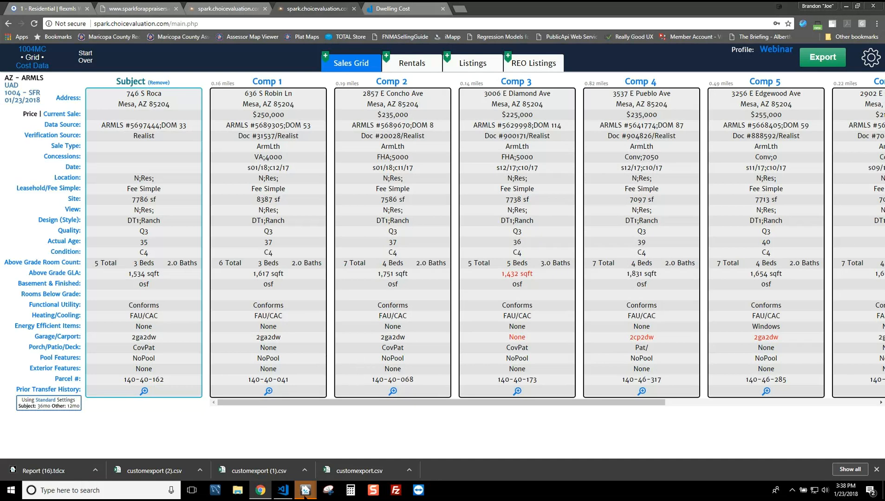
pyautogui.moveTo(304, 494)
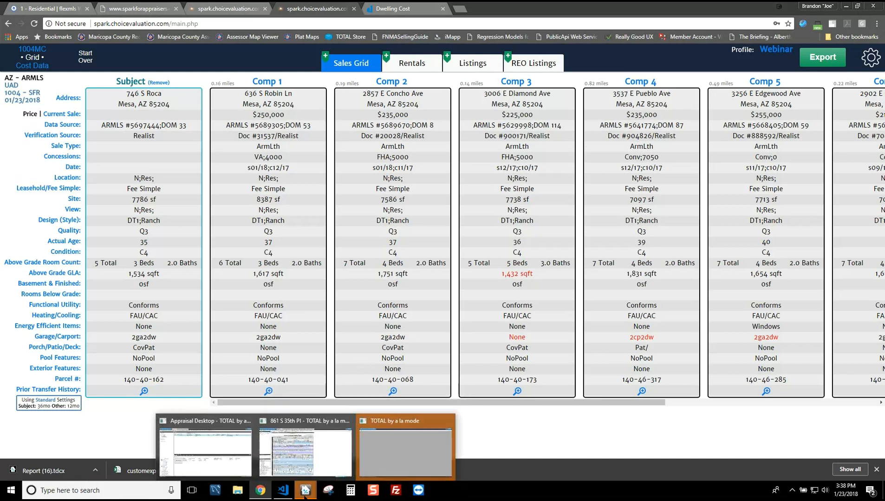
pyautogui.click(385, 456)
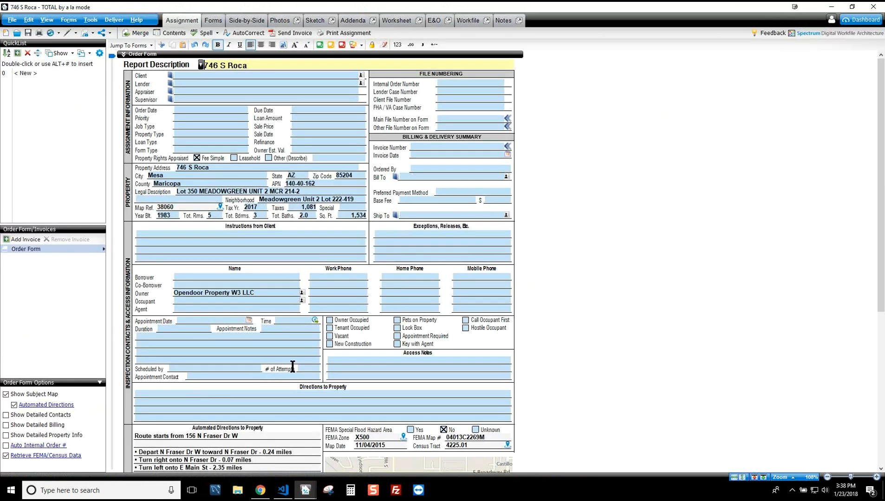
# Step: Switch to the URAR and scroll page 1 down to the sales grid's prior-sale analysis field
pyautogui.click(214, 21)
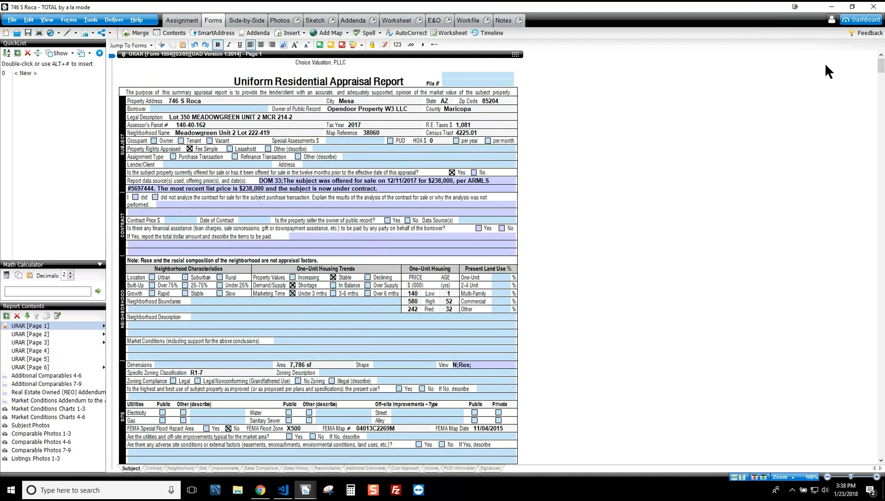
pyautogui.scroll(-3, 881, 67)
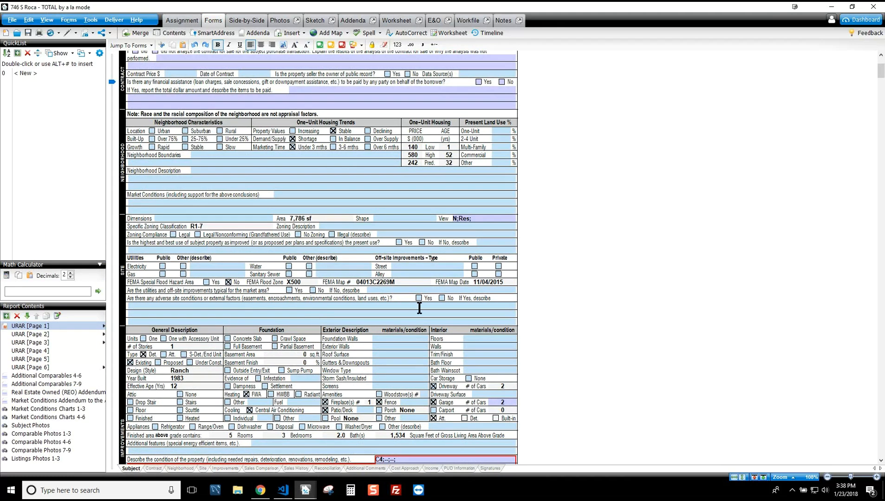
pyautogui.scroll(-2, 414, 308)
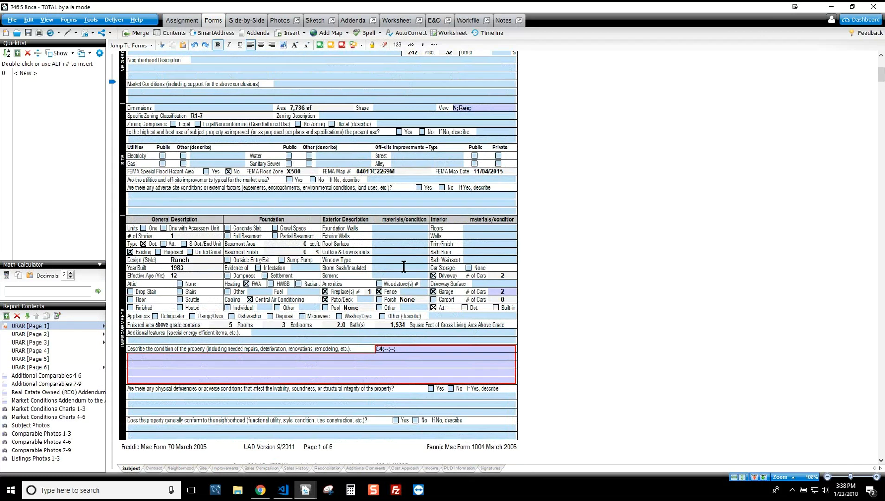
pyautogui.scroll(-3, 491, 309)
pyautogui.scroll(-6, 471, 272)
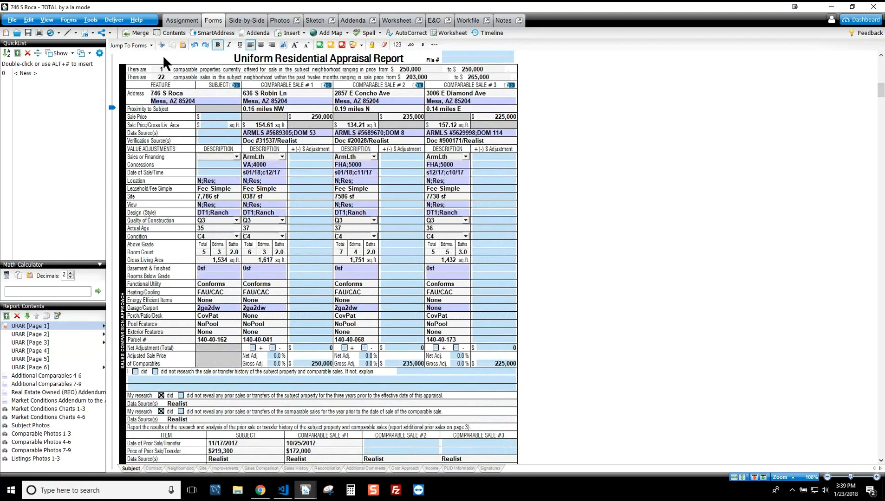
pyautogui.scroll(-3, 388, 205)
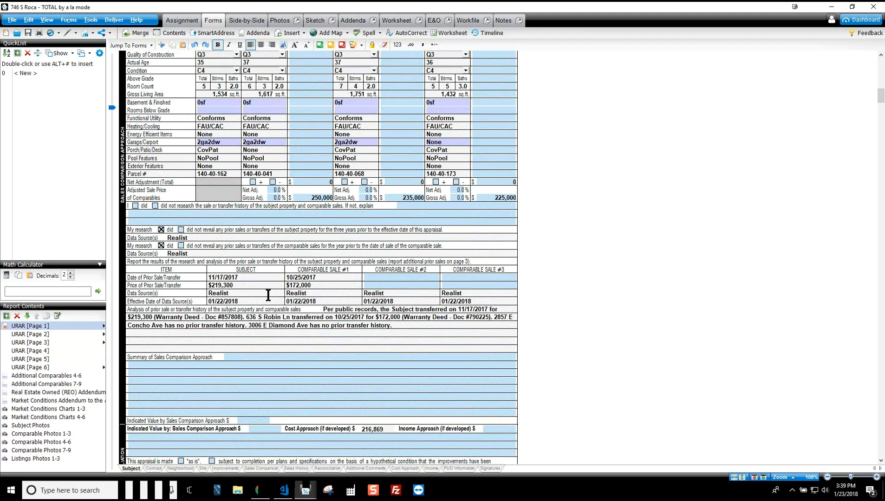
pyautogui.click(401, 324)
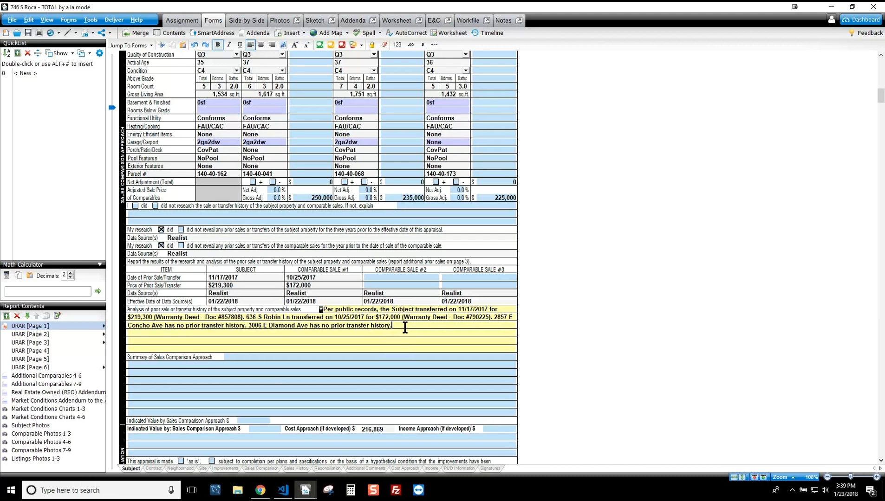
pyautogui.moveTo(381, 323); pyautogui.dragTo(346, 309)
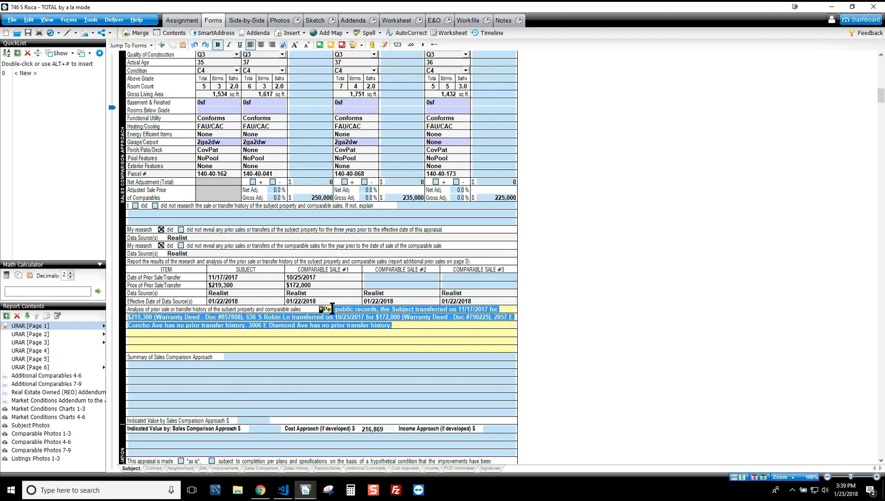
pyautogui.click(350, 318)
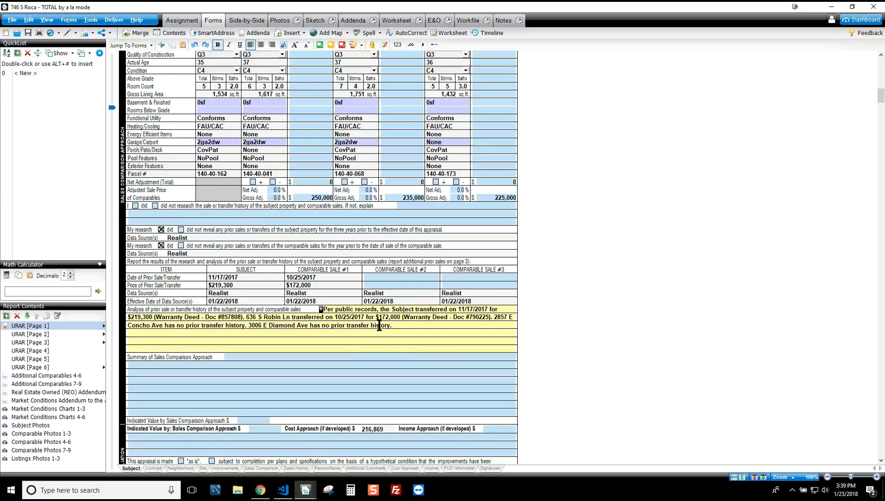
pyautogui.scroll(-2, 378, 324)
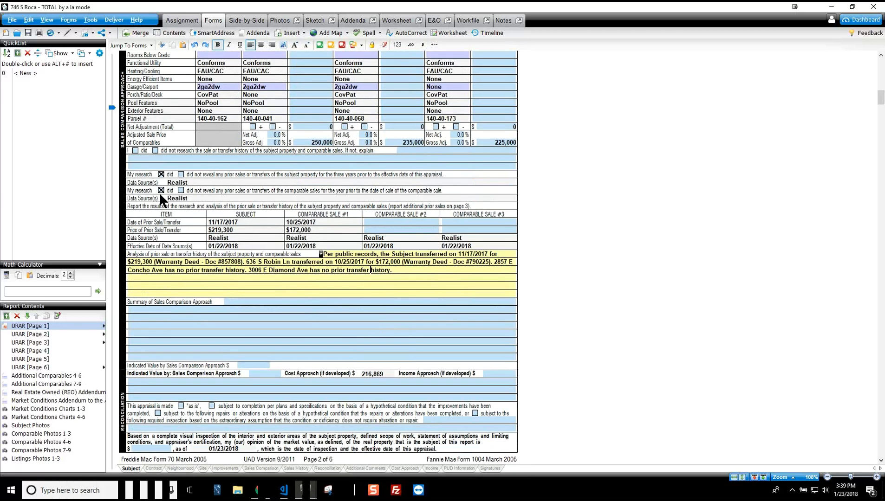
pyautogui.scroll(-2, 396, 281)
pyautogui.scroll(4, 395, 288)
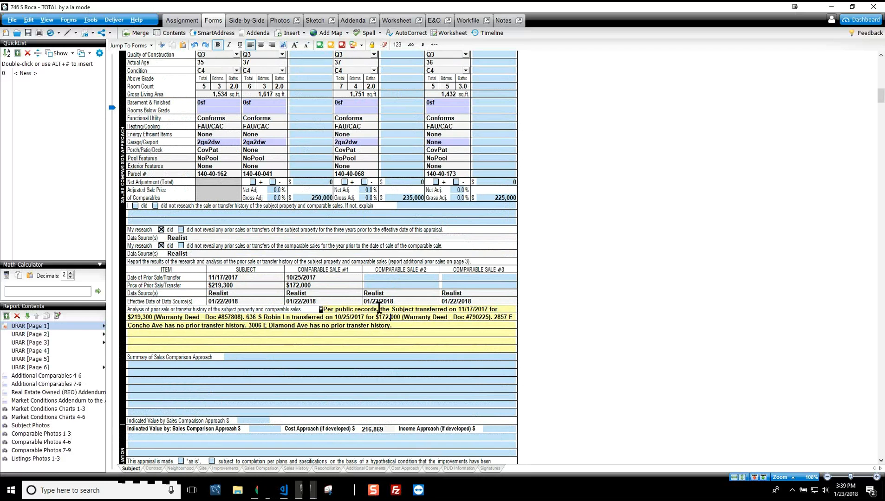
pyautogui.scroll(-5, 392, 344)
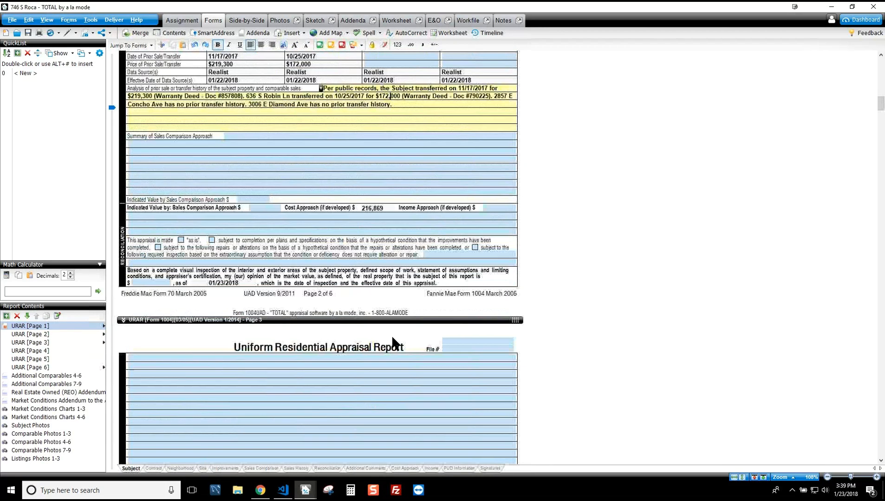
pyautogui.scroll(-10, 392, 333)
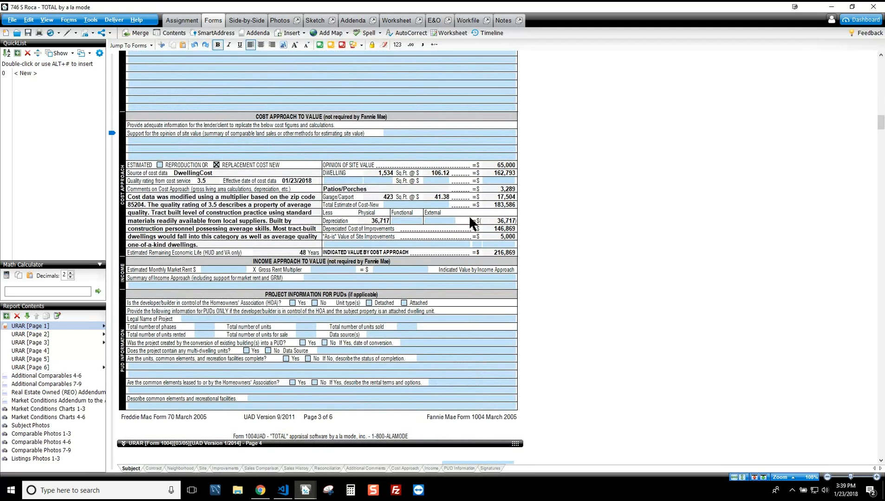
pyautogui.click(401, 139)
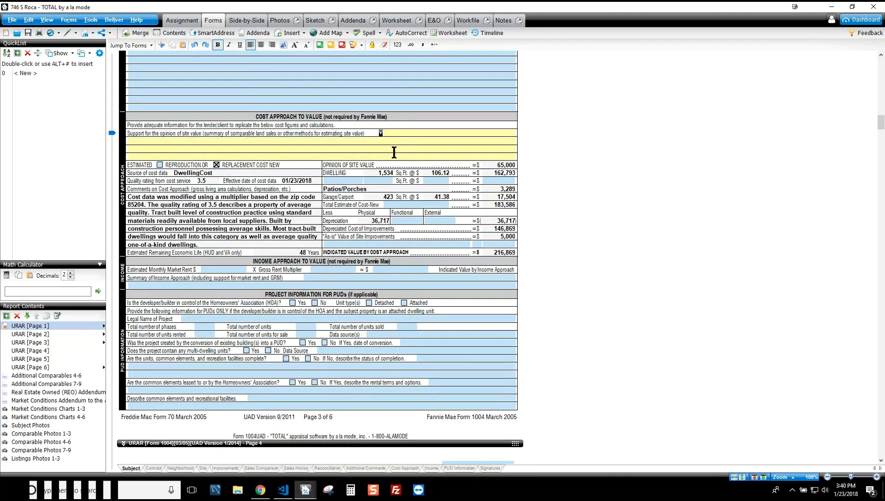
pyautogui.scroll(-20, 405, 199)
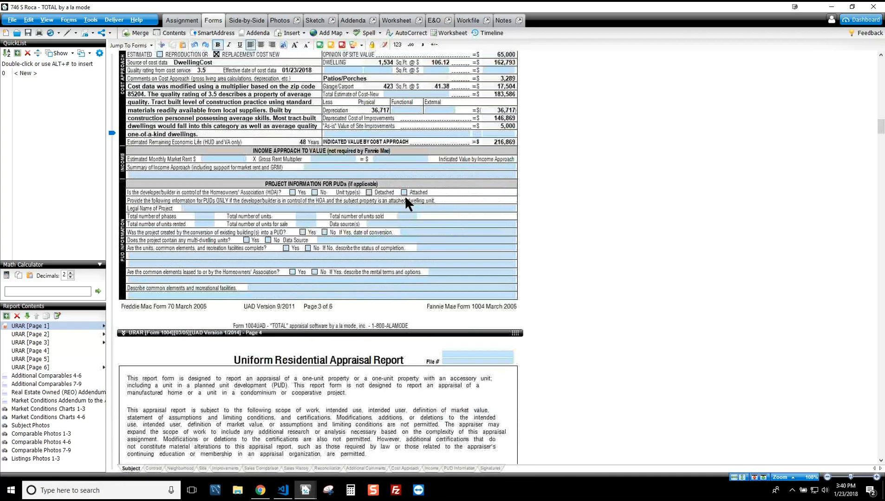
pyautogui.scroll(-10, 406, 196)
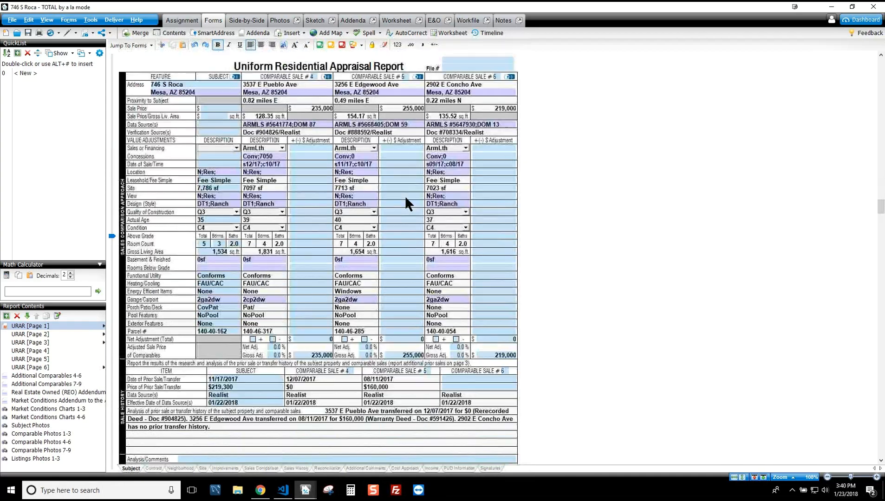
pyautogui.scroll(-10, 448, 171)
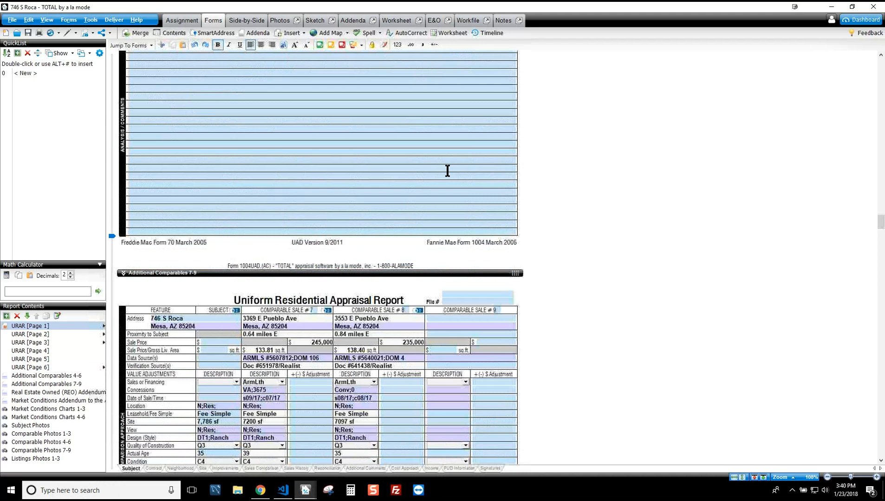
pyautogui.scroll(-8, 426, 223)
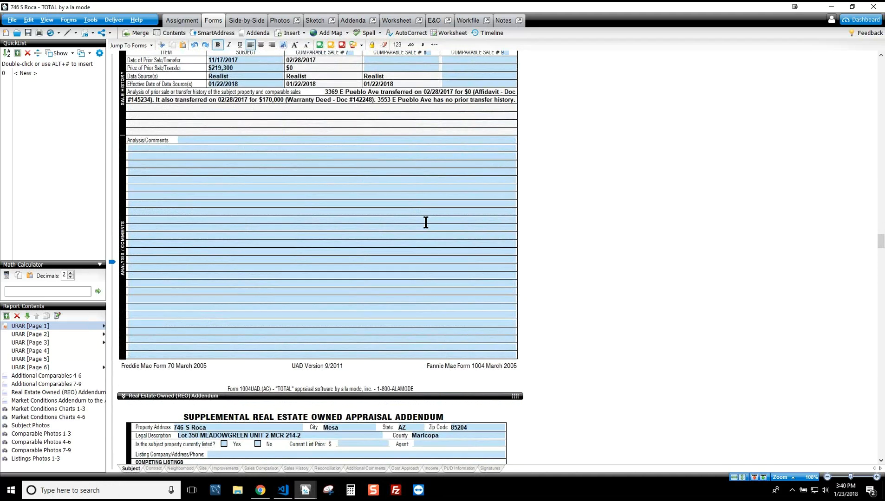
pyautogui.scroll(-4, 427, 222)
pyautogui.scroll(-1, 427, 221)
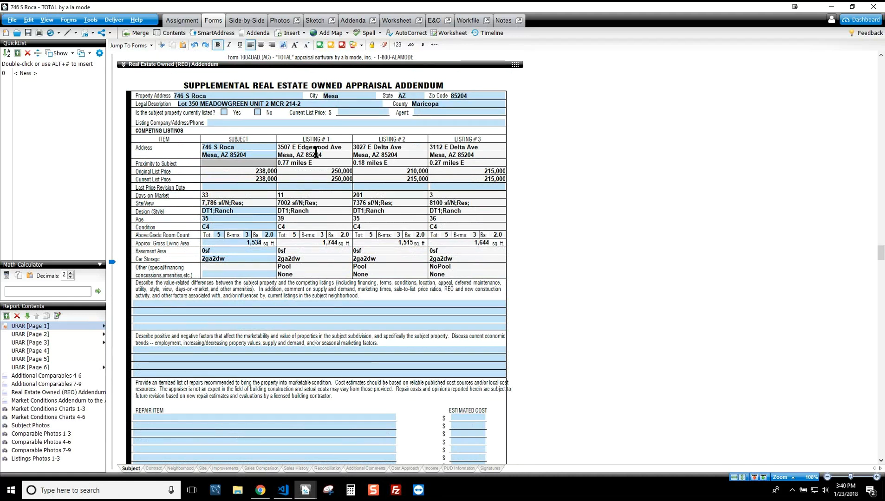
pyautogui.scroll(-4, 503, 322)
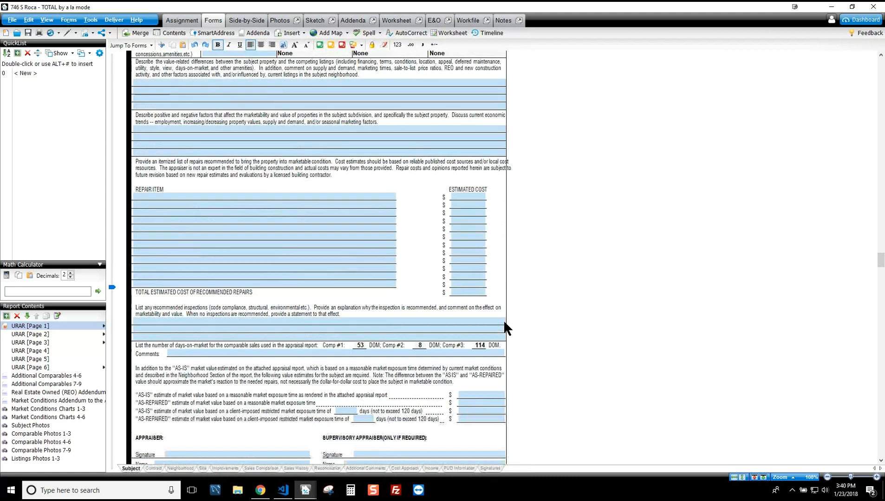
pyautogui.click(359, 345)
pyautogui.click(418, 344)
pyautogui.scroll(-10, 524, 363)
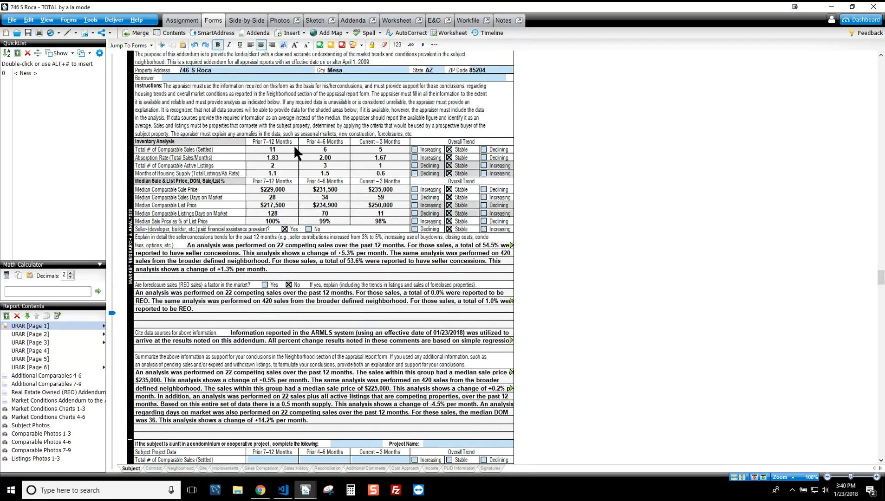
pyautogui.click(412, 263)
pyautogui.click(412, 304)
pyautogui.click(412, 334)
pyautogui.click(410, 388)
pyautogui.scroll(-1, 677, 316)
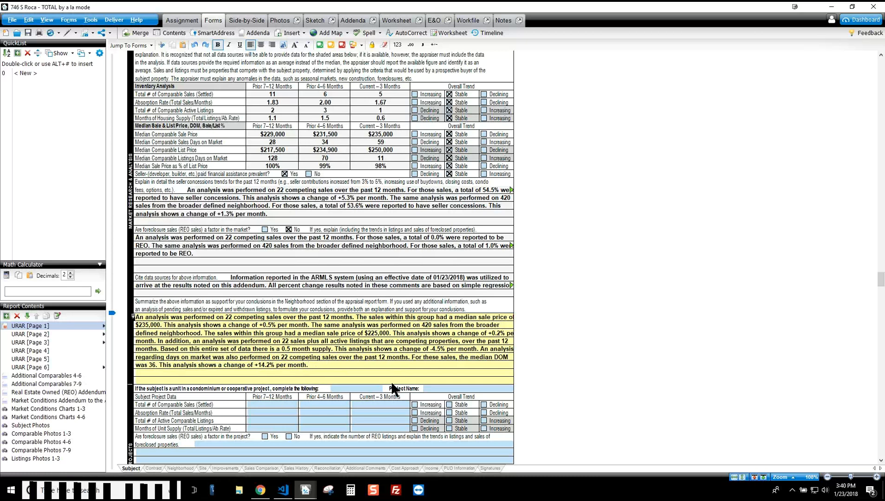
pyautogui.scroll(-5, 421, 342)
pyautogui.scroll(-6, 421, 341)
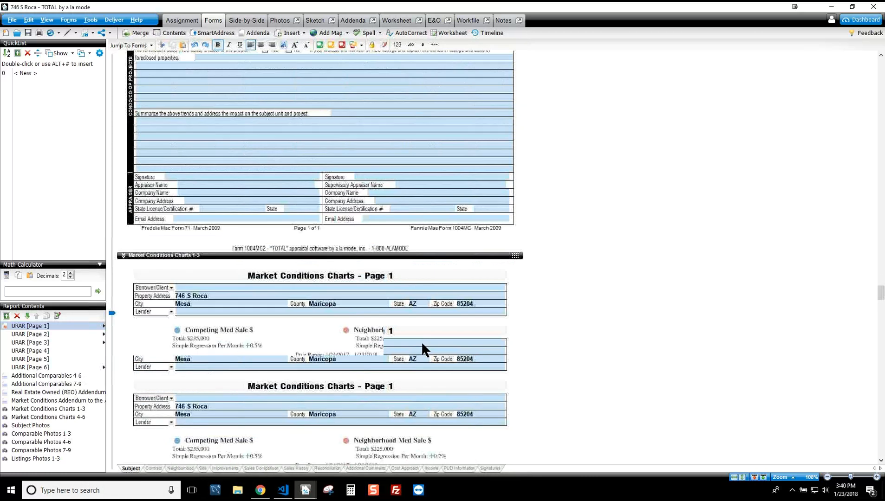
pyautogui.scroll(-10, 525, 321)
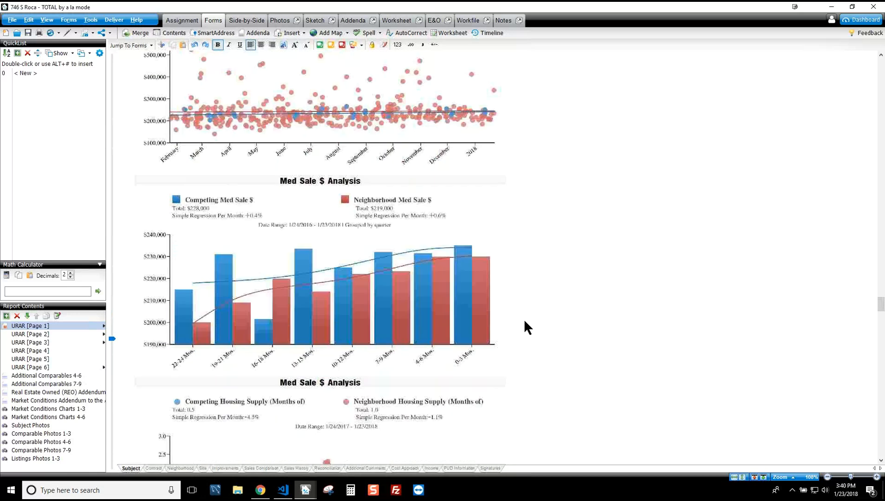
pyautogui.scroll(-18, 524, 321)
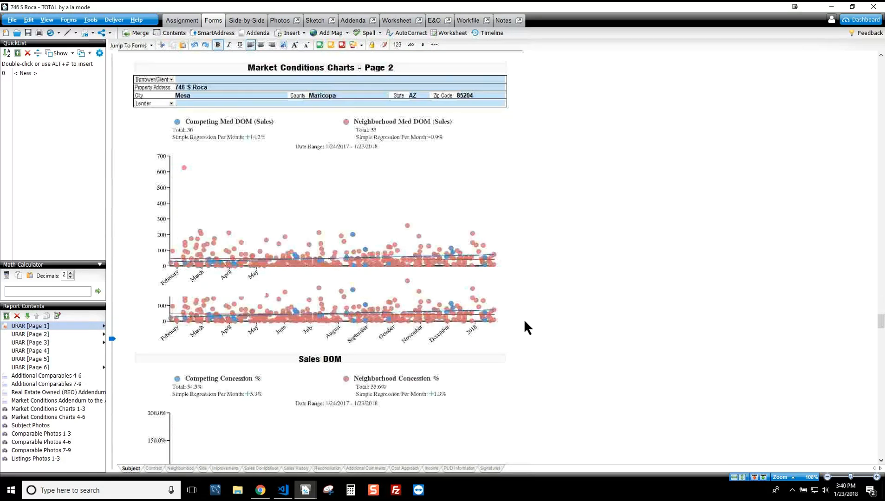
pyautogui.scroll(20, 524, 322)
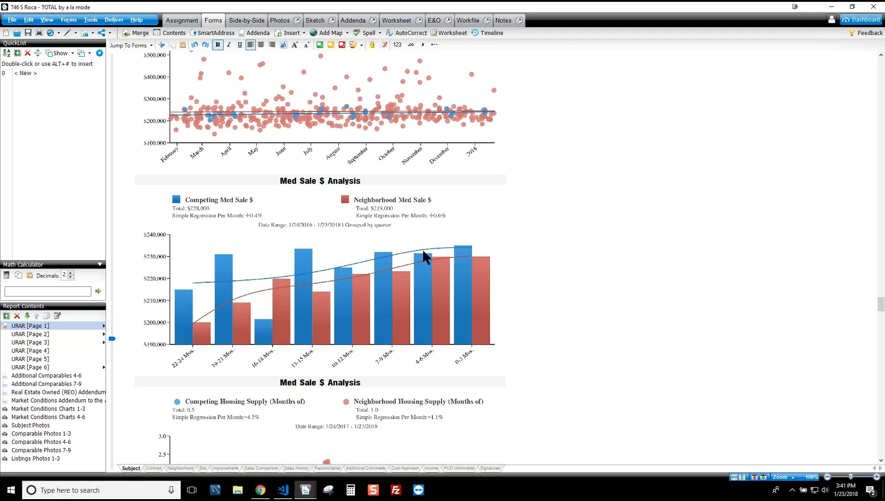
pyautogui.scroll(-3, 421, 249)
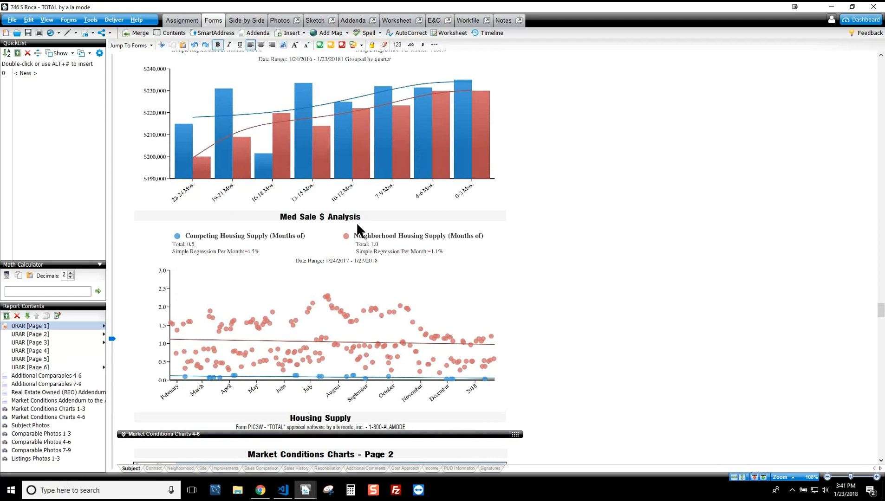
pyautogui.scroll(-18, 395, 250)
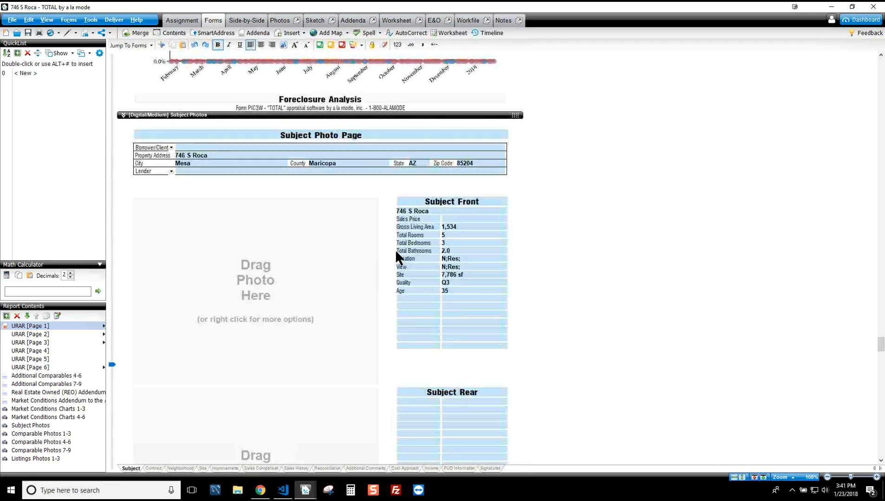
pyautogui.scroll(-1, 396, 253)
pyautogui.scroll(-20, 415, 228)
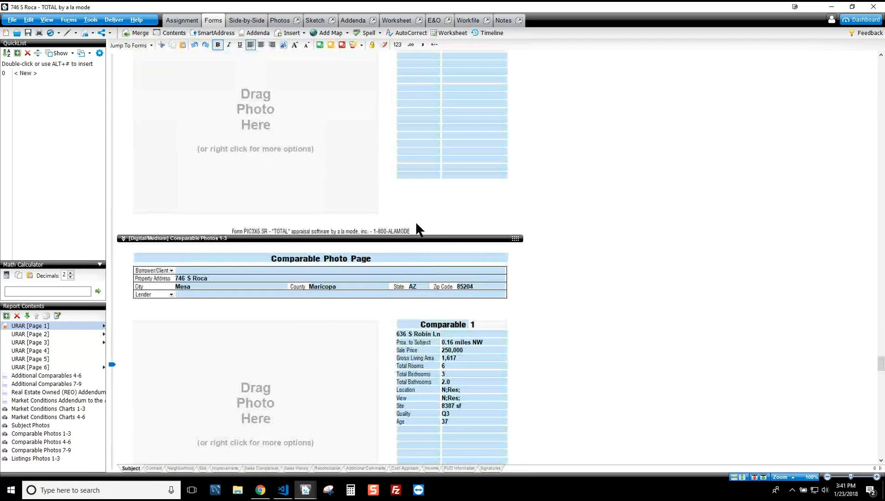
pyautogui.scroll(-15, 416, 227)
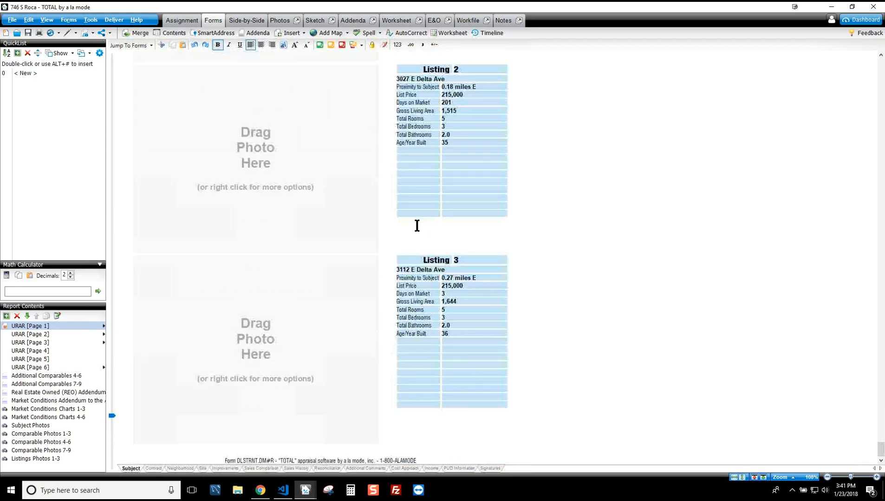
pyautogui.scroll(20, 418, 225)
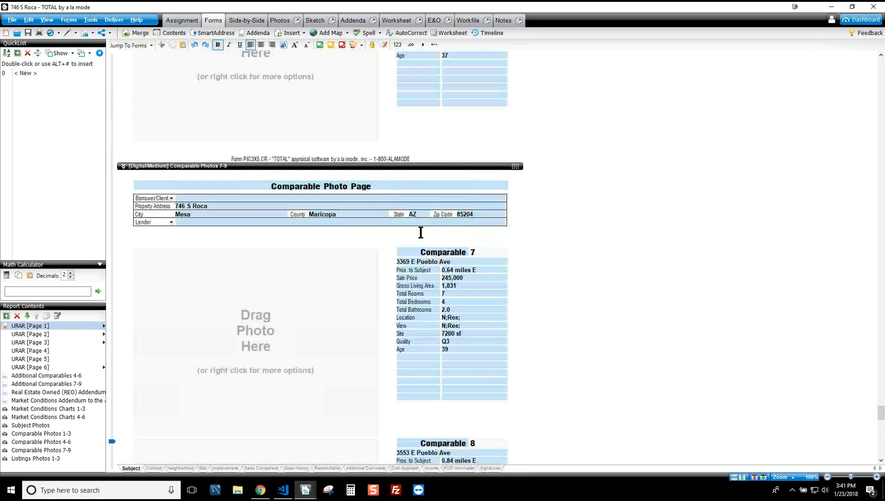
pyautogui.scroll(12, 421, 232)
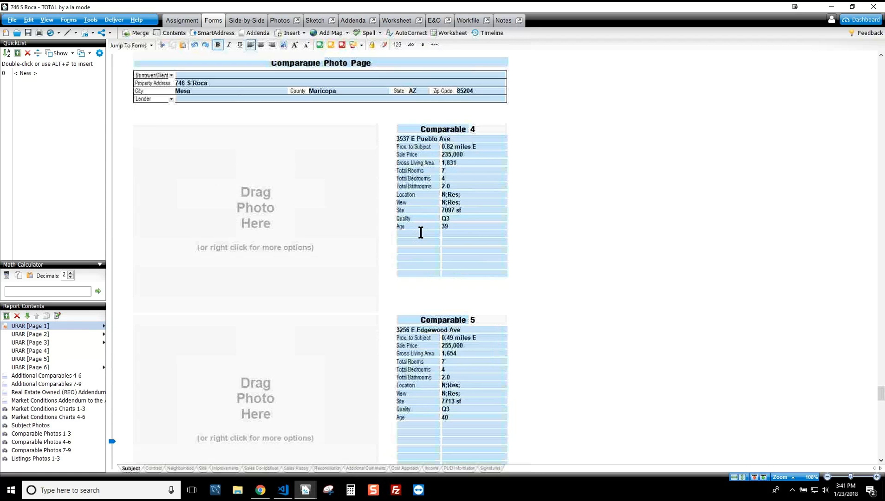
pyautogui.scroll(5, 421, 232)
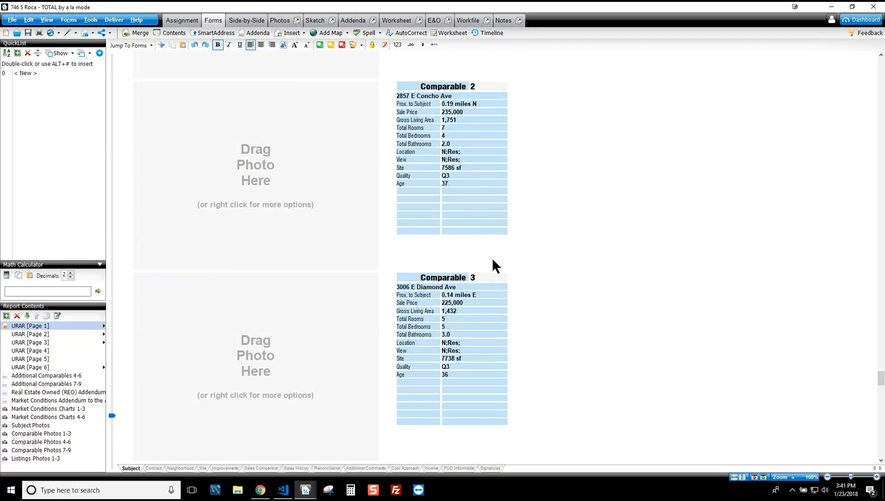
pyautogui.scroll(6, 492, 262)
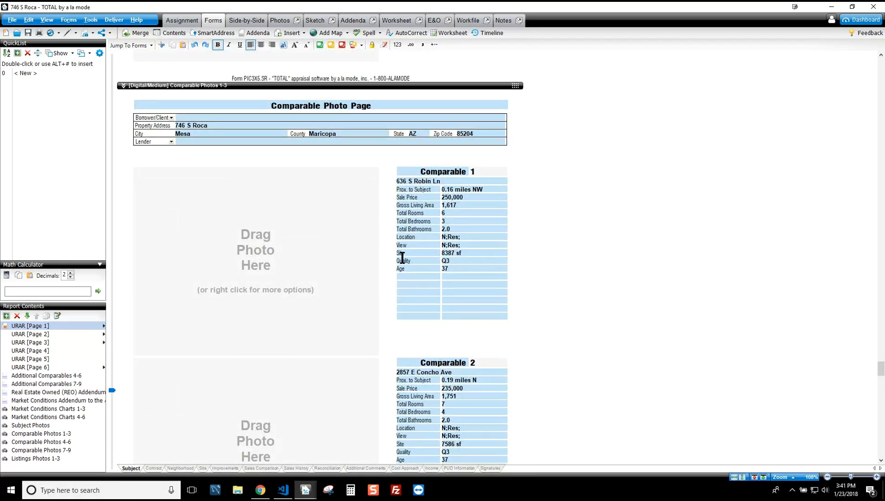
pyautogui.click(484, 237)
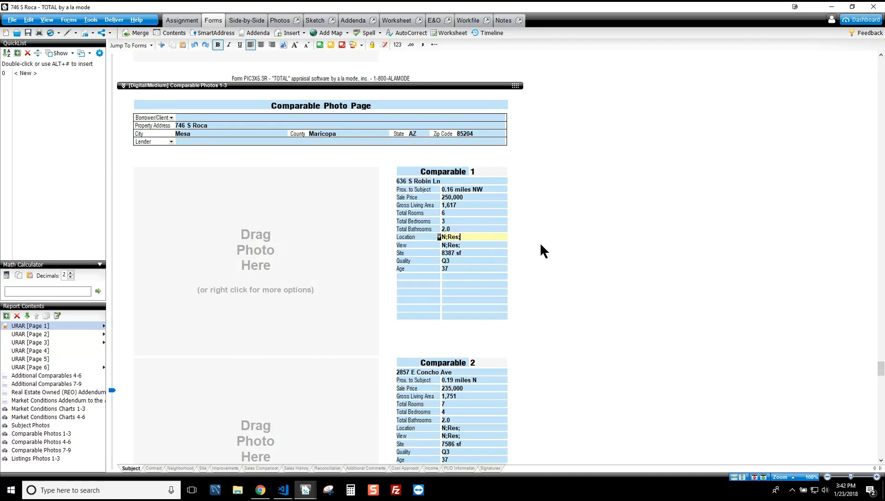
pyautogui.scroll(-3, 531, 245)
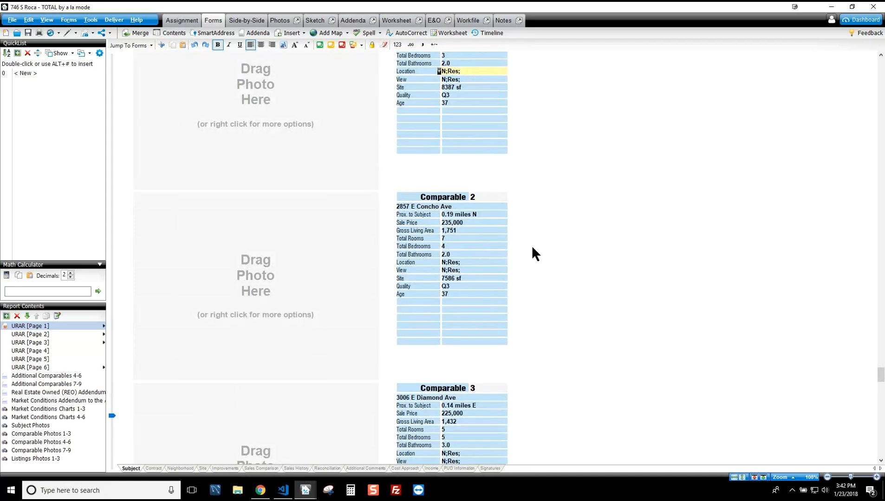
pyautogui.scroll(-6, 533, 246)
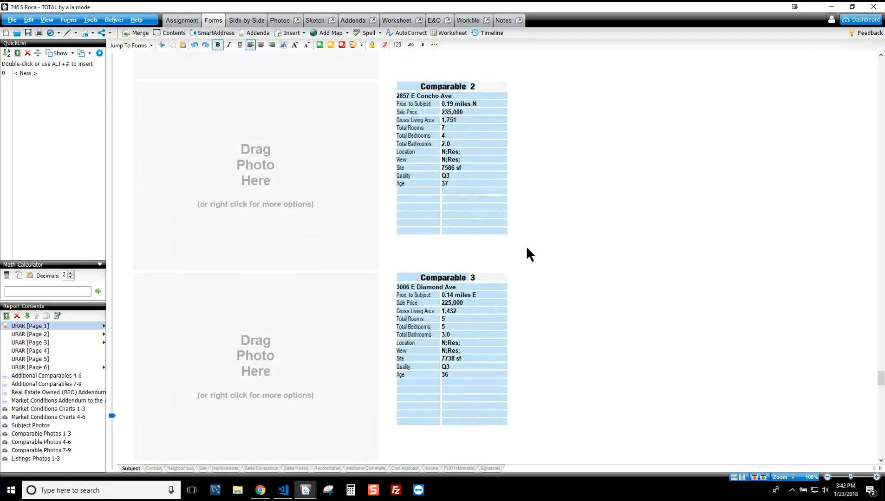
pyautogui.scroll(-13, 526, 245)
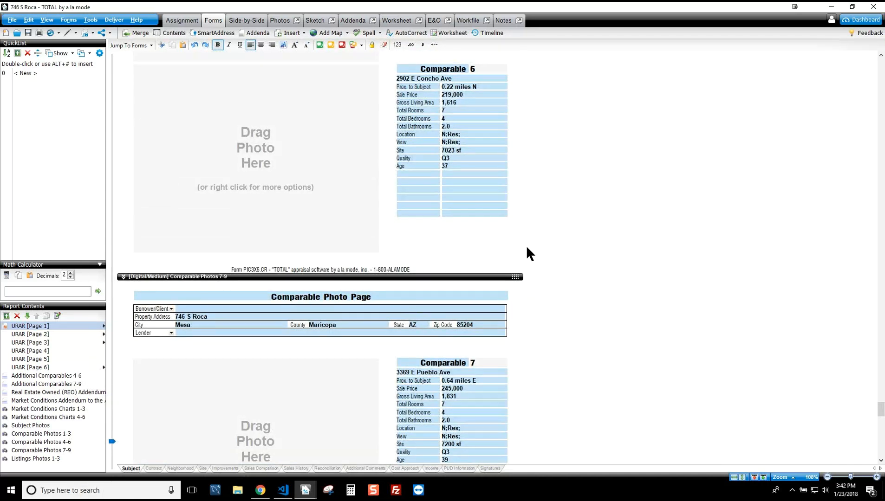
pyautogui.scroll(17, 526, 246)
pyautogui.scroll(15, 527, 245)
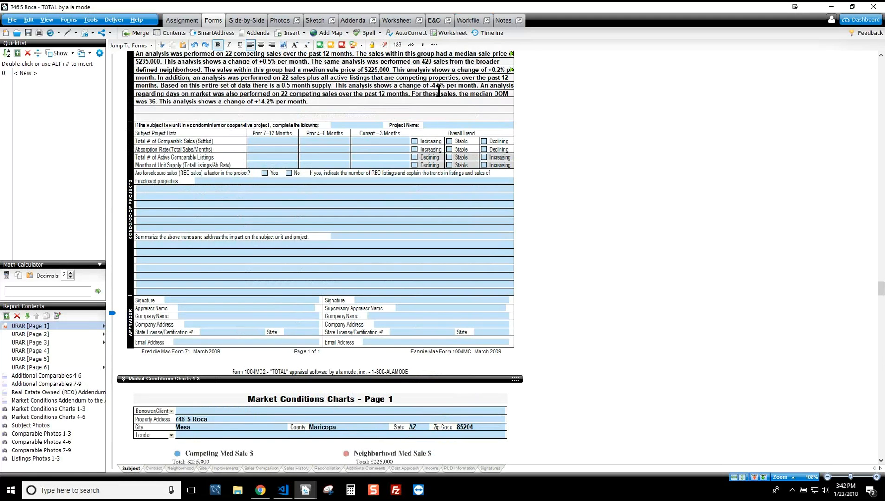
pyautogui.scroll(3, 441, 123)
pyautogui.scroll(1, 440, 123)
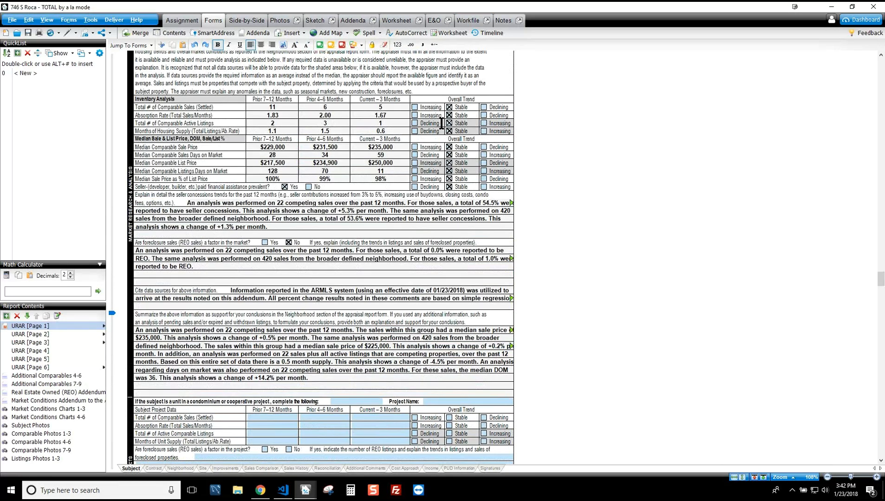
# Step: Preview PropertyReport_2 in the Workfile, scrolling through Spark's property summary and location map
pyautogui.click(467, 24)
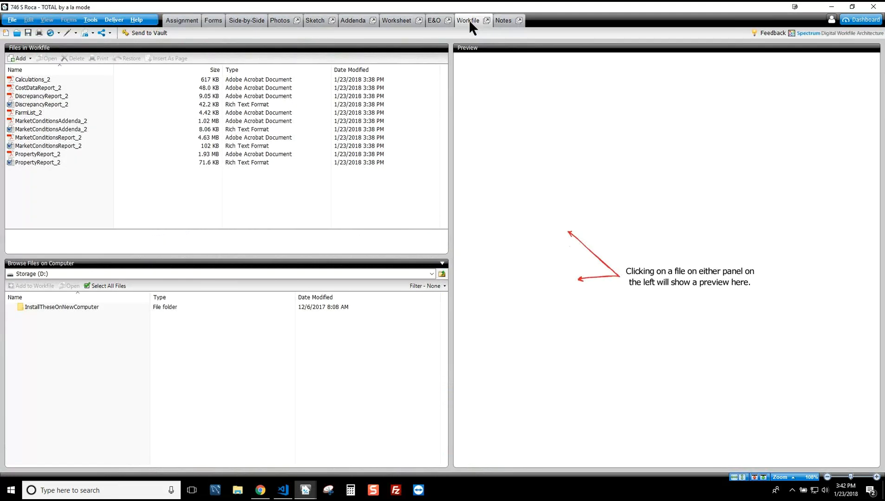
pyautogui.click(43, 158)
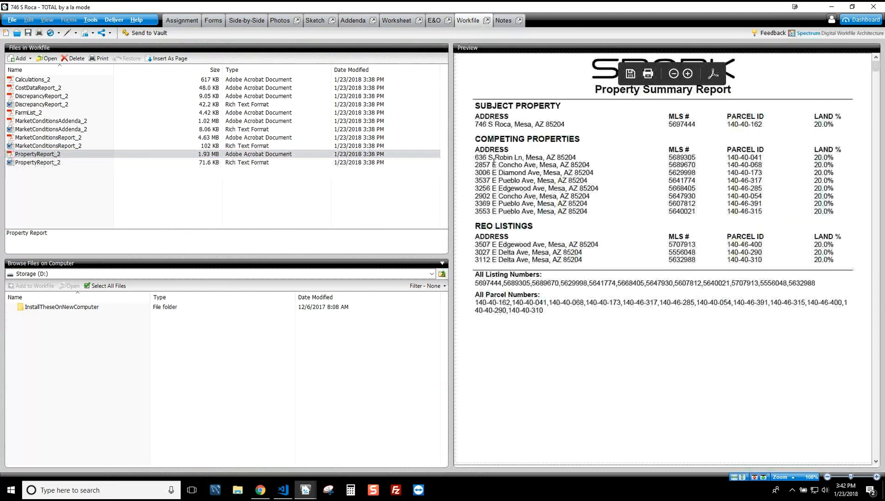
pyautogui.scroll(-1, 586, 258)
pyautogui.scroll(1, 585, 258)
pyautogui.scroll(-1, 655, 98)
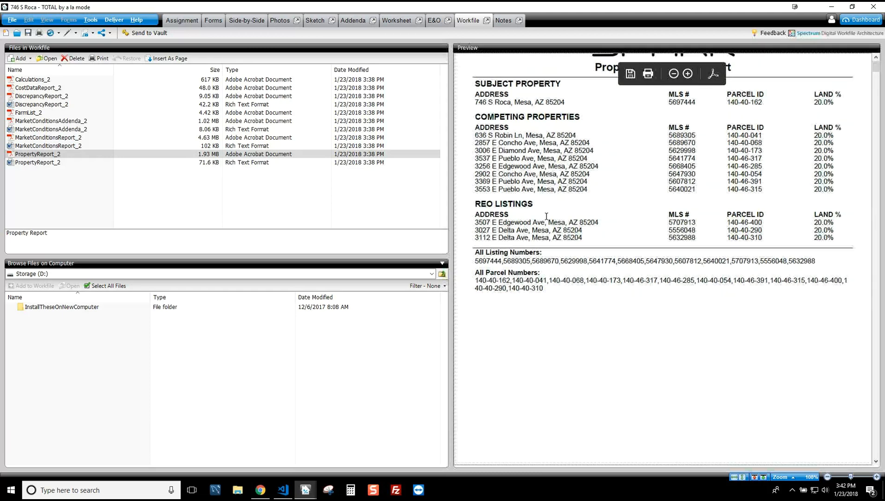
pyautogui.scroll(-10, 635, 251)
pyautogui.scroll(-6, 634, 251)
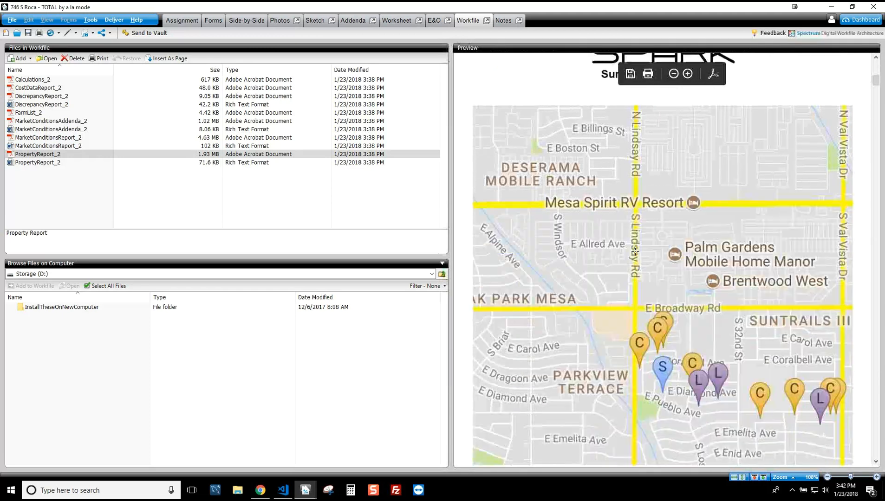
pyautogui.scroll(-1, 634, 251)
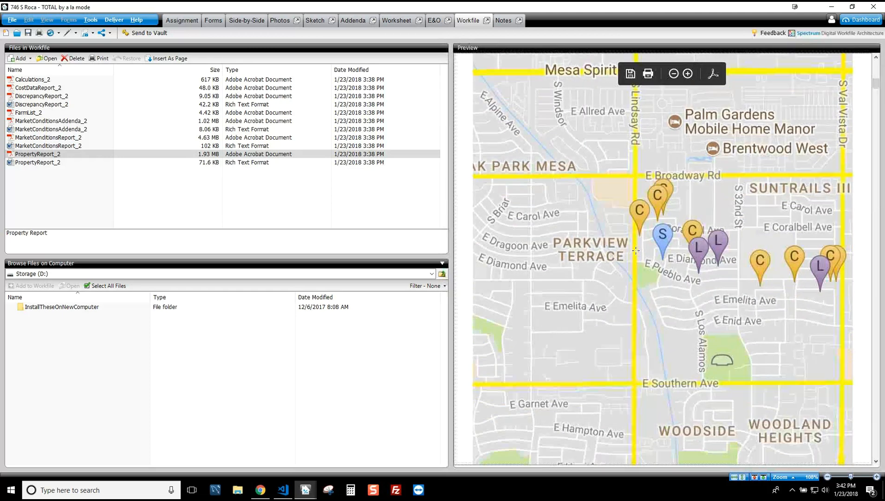
pyautogui.scroll(-12, 638, 251)
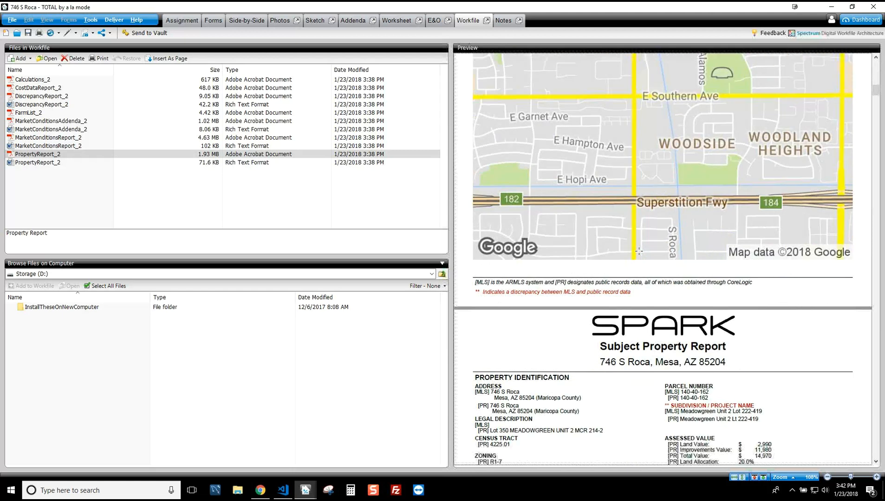
pyautogui.scroll(-10, 639, 251)
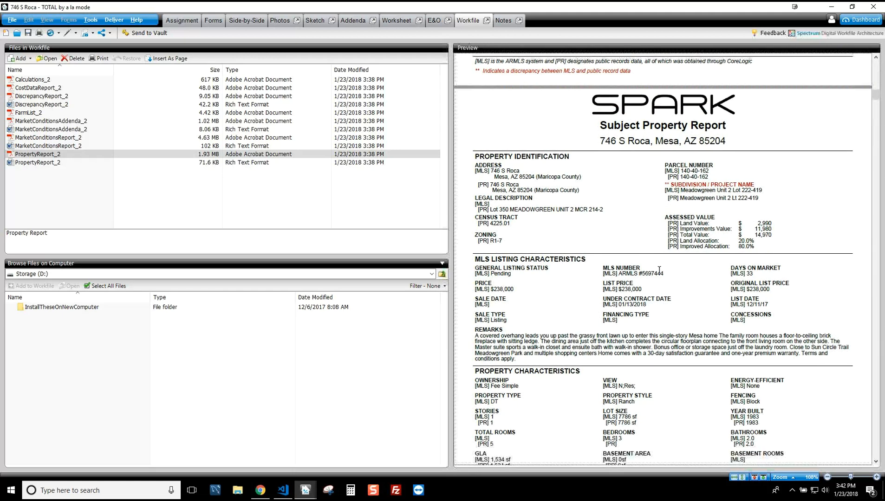
pyautogui.scroll(-1, 659, 268)
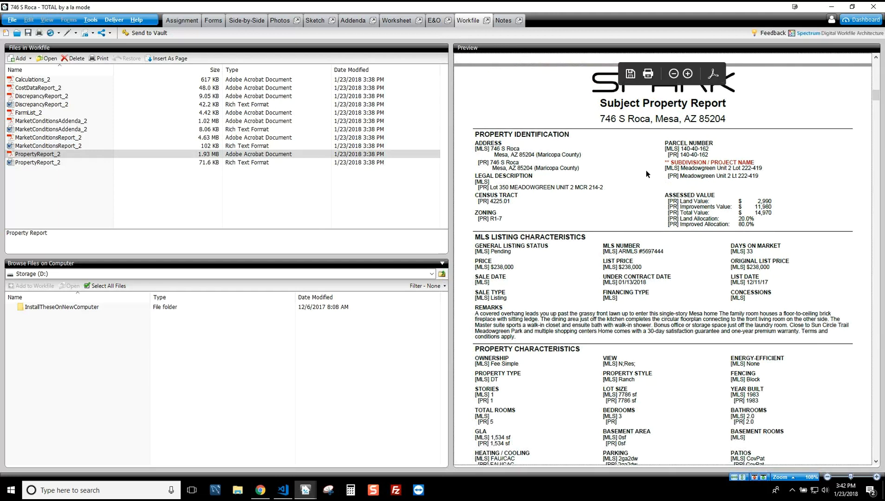
pyautogui.scroll(-13, 646, 170)
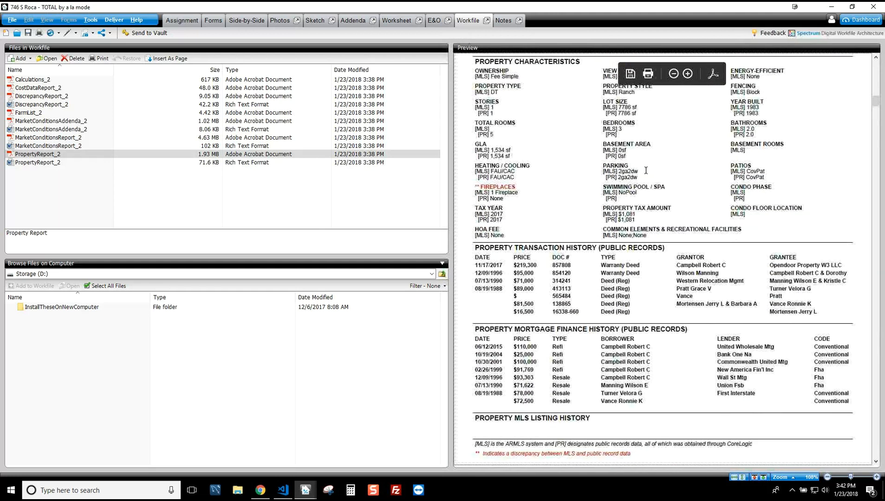
pyautogui.scroll(11, 646, 170)
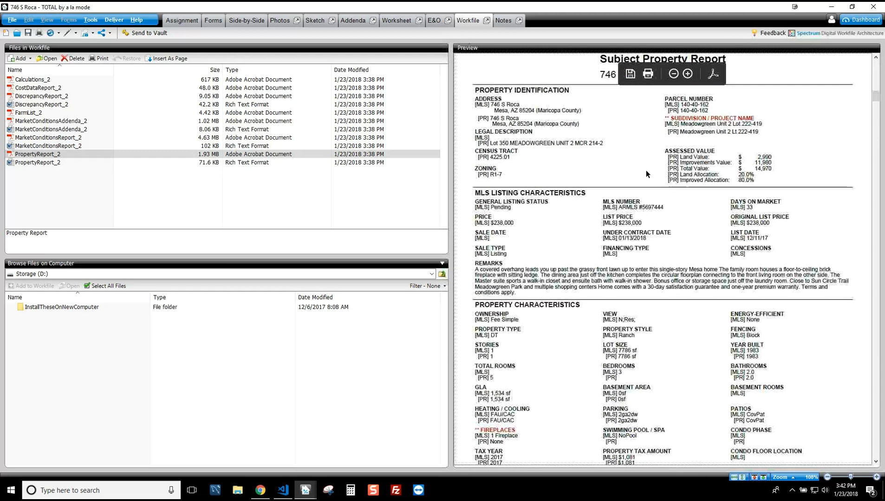
pyautogui.scroll(2, 646, 170)
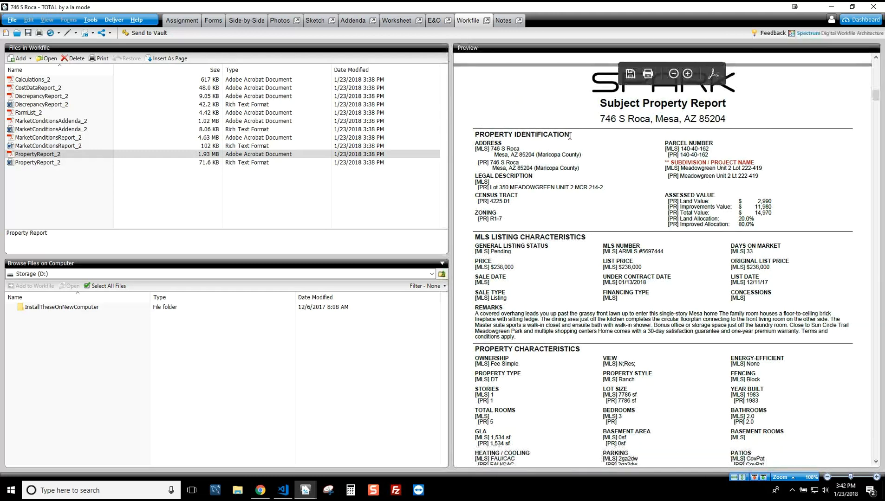
pyautogui.scroll(-3, 692, 319)
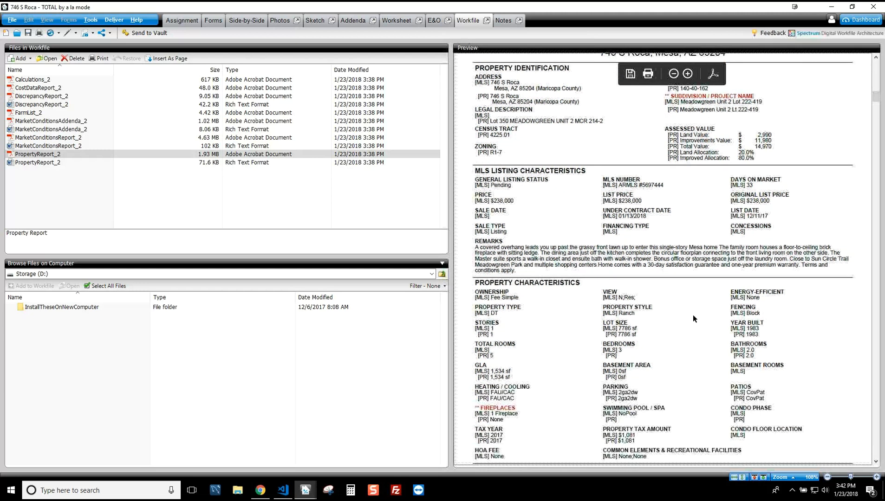
pyautogui.scroll(4, 692, 315)
pyautogui.moveTo(670, 184); pyautogui.dragTo(760, 186)
pyautogui.click(747, 185)
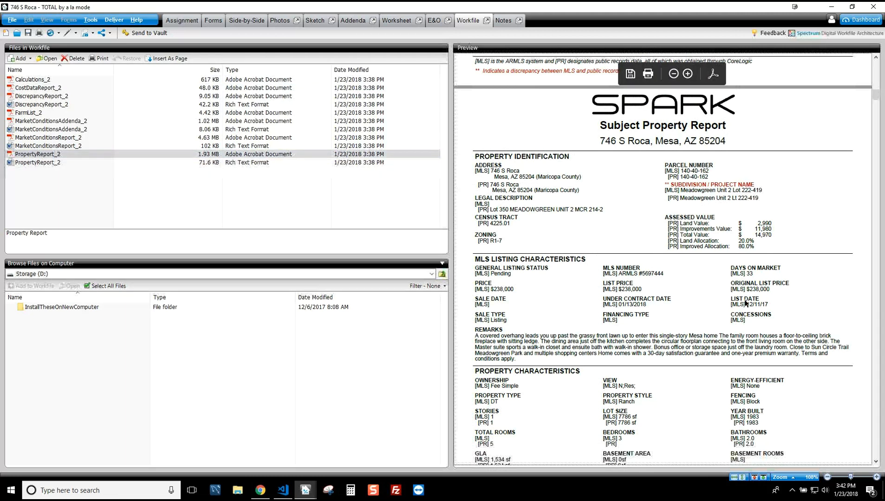
pyautogui.scroll(-1, 743, 297)
pyautogui.scroll(-1, 743, 298)
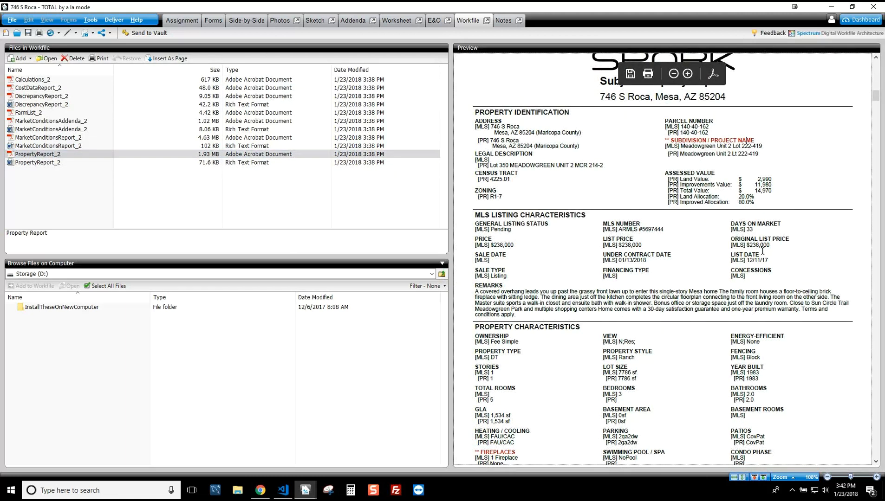
pyautogui.scroll(-10, 731, 280)
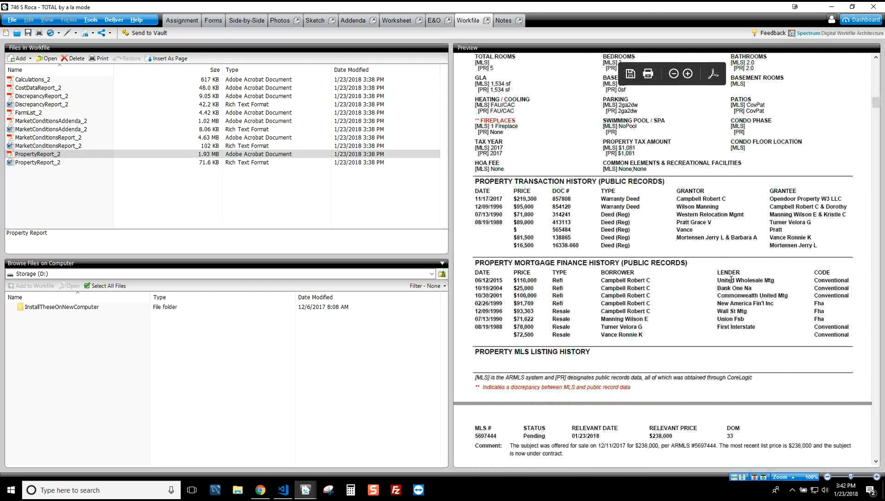
pyautogui.scroll(3, 733, 273)
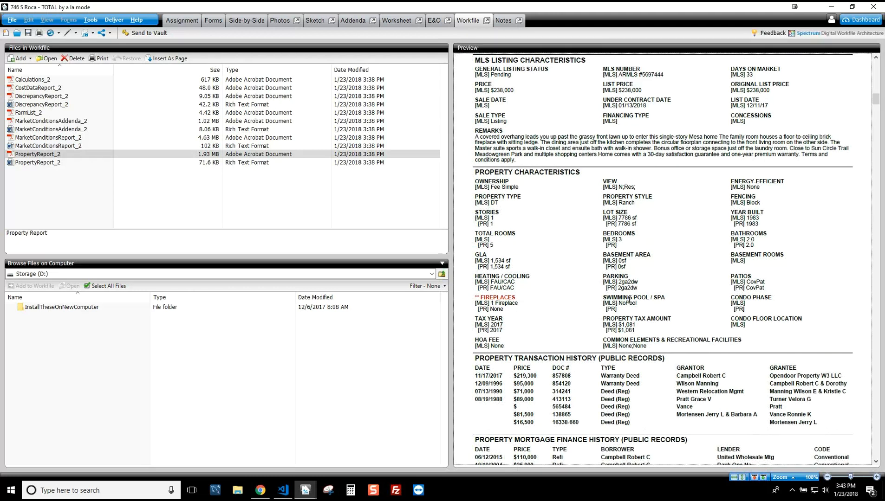
pyautogui.scroll(4, 629, 299)
pyautogui.moveTo(476, 226); pyautogui.dragTo(528, 253)
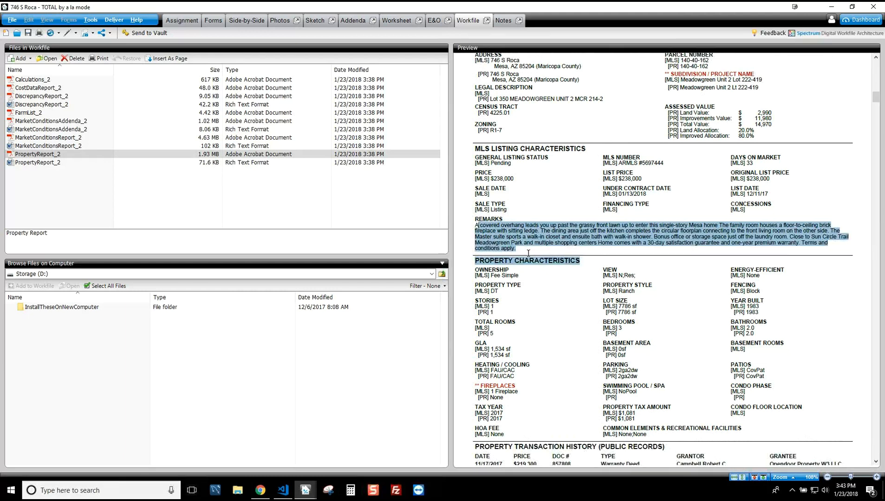
pyautogui.click(528, 253)
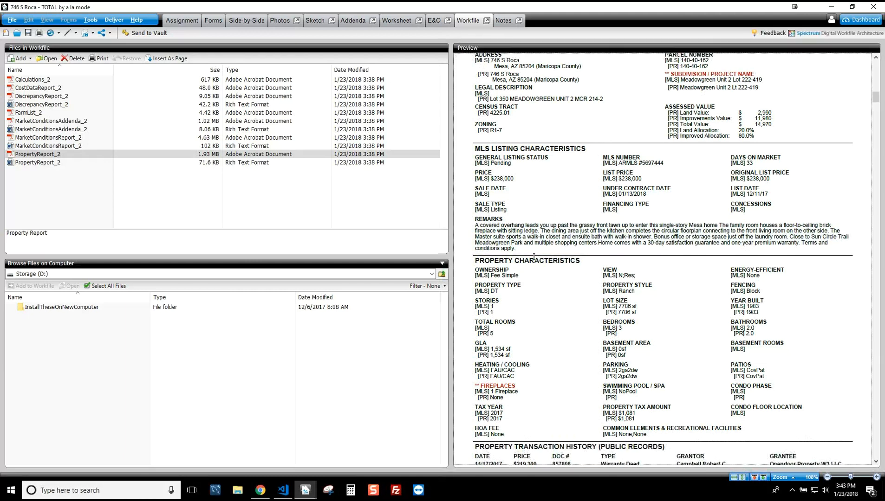
pyautogui.scroll(3, 534, 258)
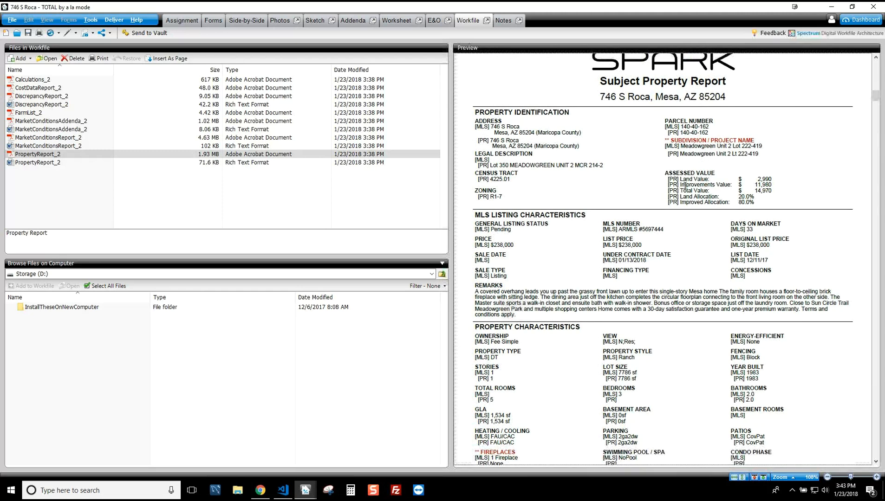
pyautogui.scroll(-7, 679, 270)
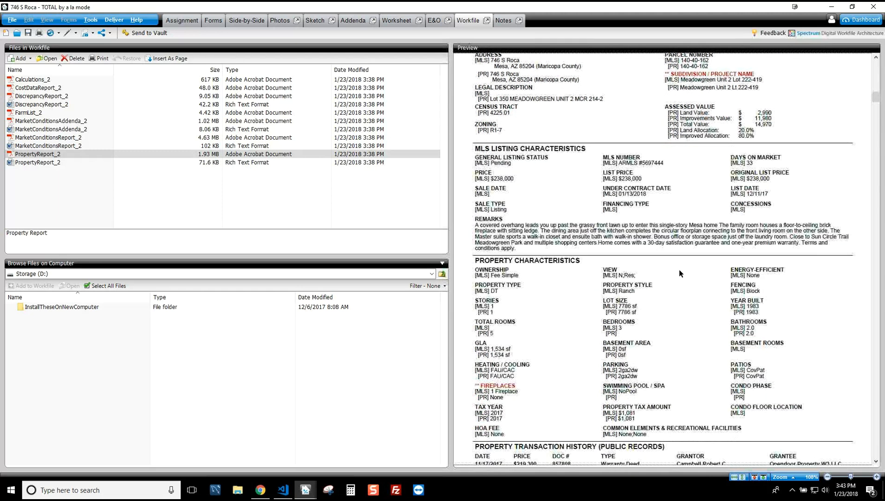
pyautogui.scroll(5, 679, 269)
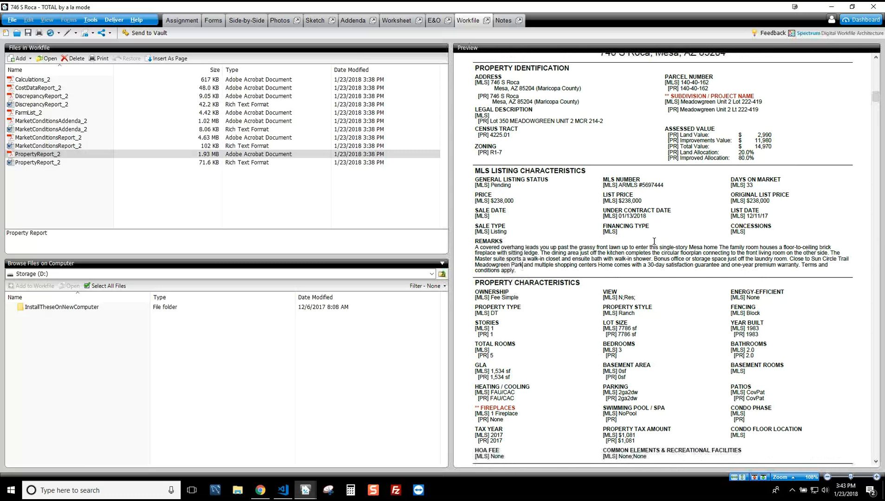
pyautogui.scroll(-10, 671, 255)
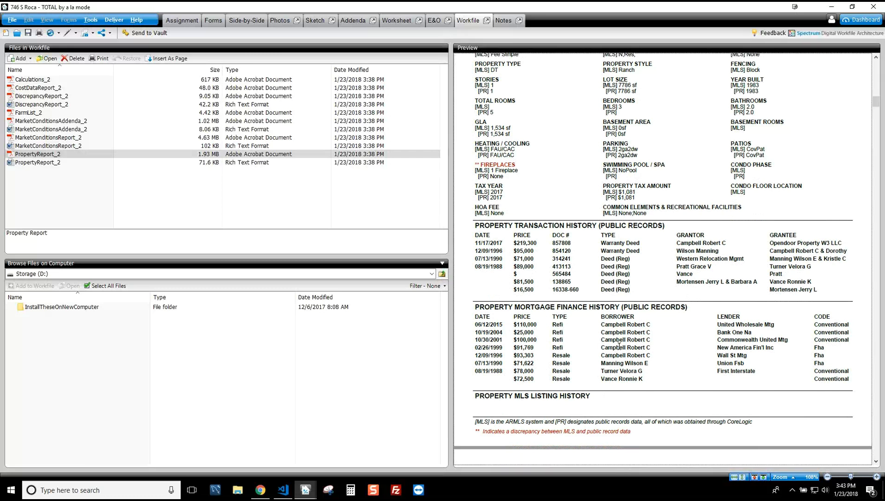
pyautogui.scroll(-4, 619, 346)
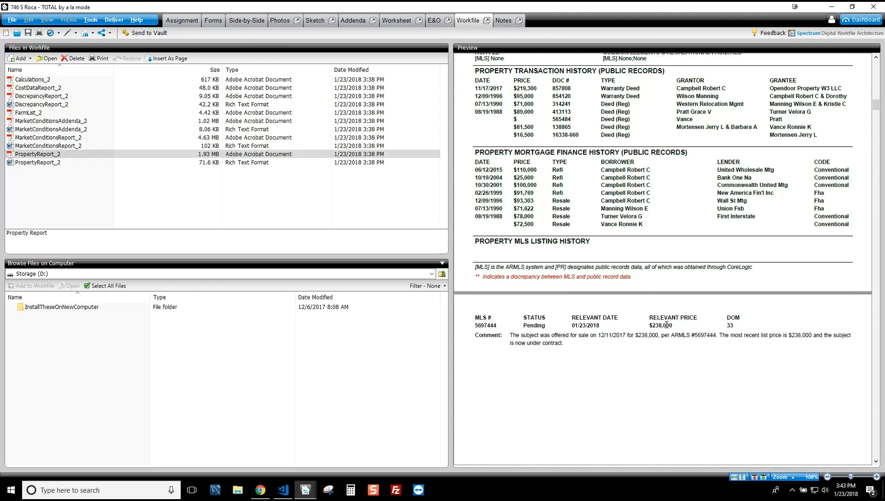
pyautogui.scroll(-8, 663, 327)
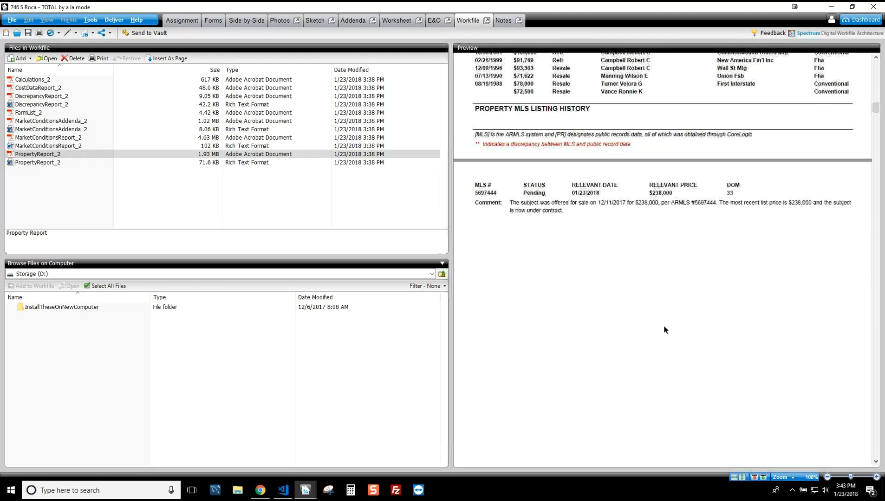
pyautogui.scroll(-9, 664, 329)
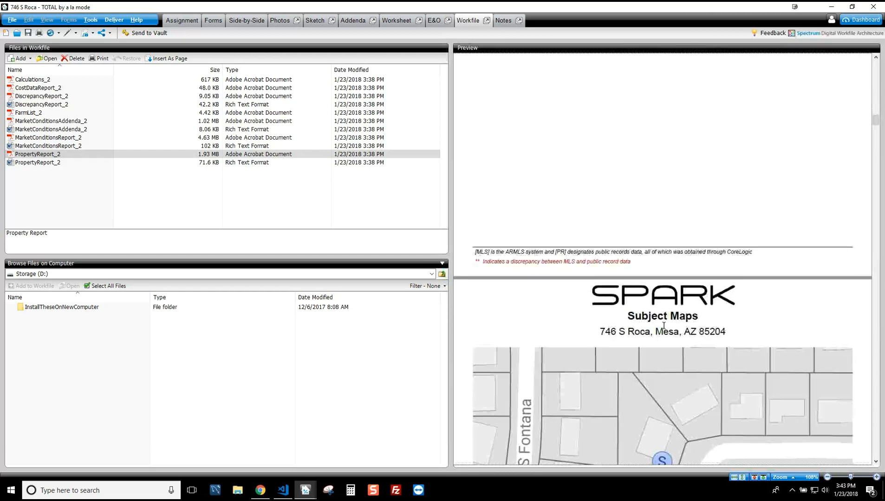
pyautogui.scroll(1, 663, 325)
pyautogui.scroll(2, 664, 325)
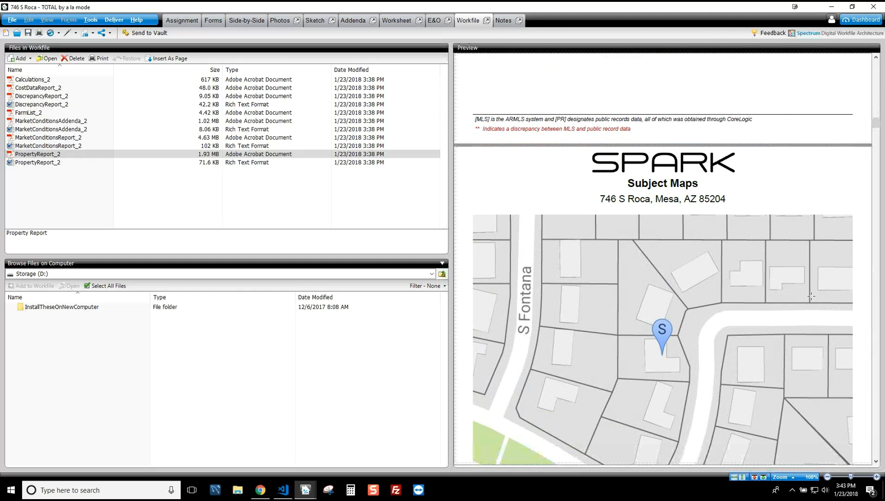
pyautogui.scroll(-4, 808, 294)
pyautogui.scroll(3, 808, 295)
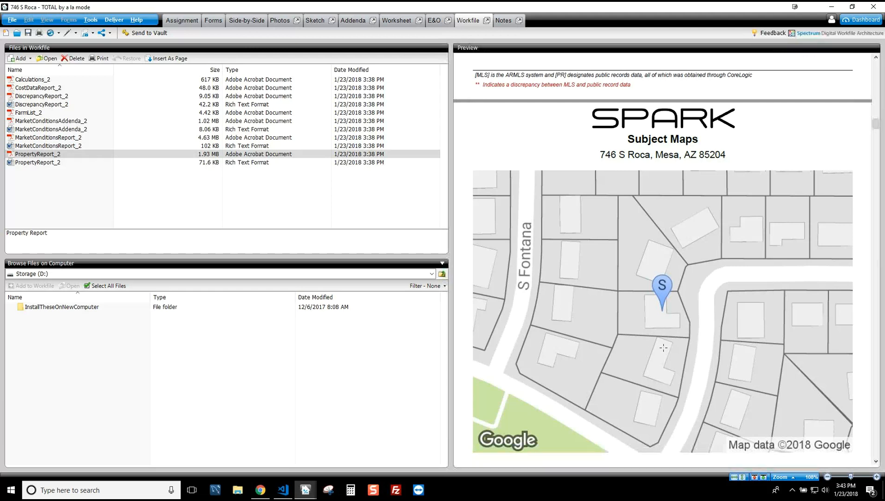
pyautogui.scroll(-8, 660, 345)
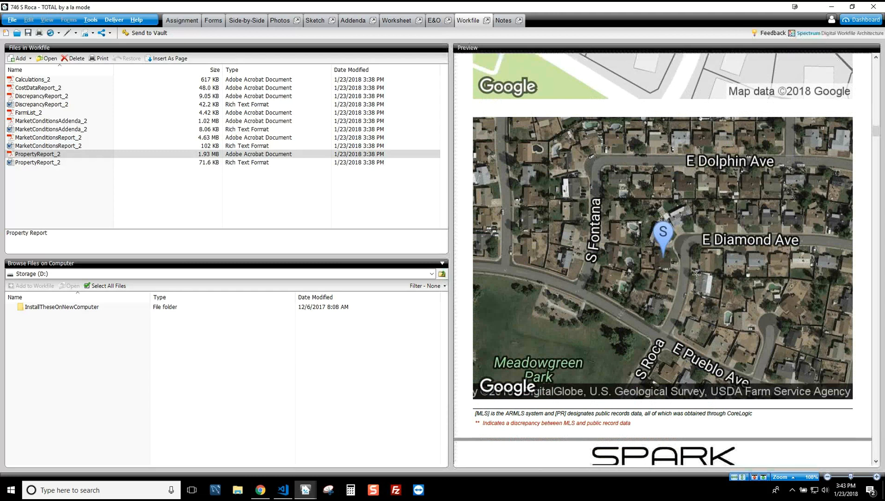
pyautogui.scroll(-10, 699, 295)
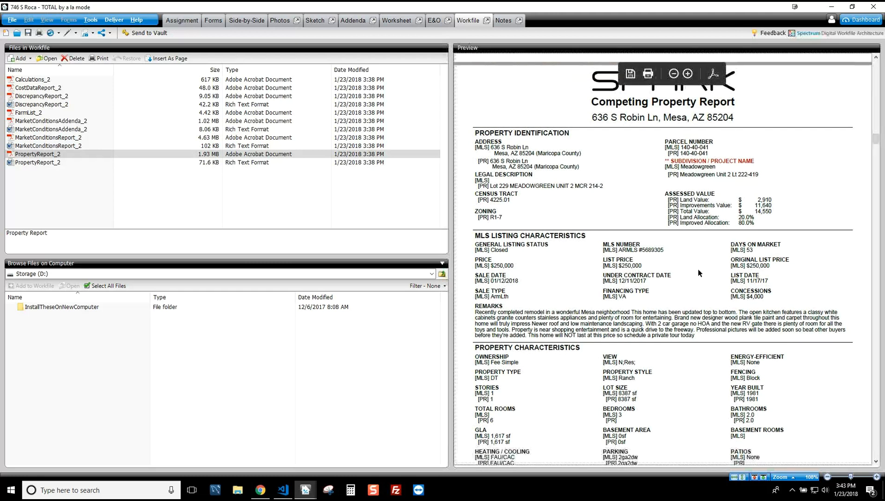
pyautogui.scroll(-5, 688, 256)
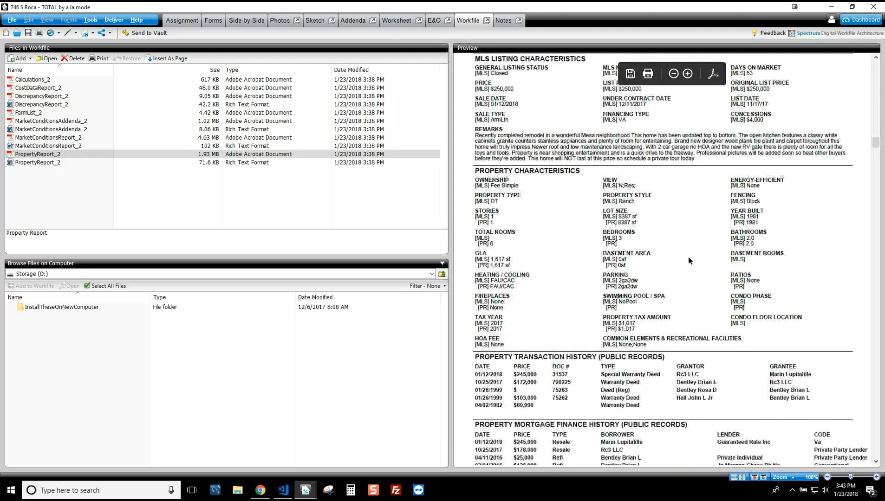
pyautogui.scroll(-12, 721, 244)
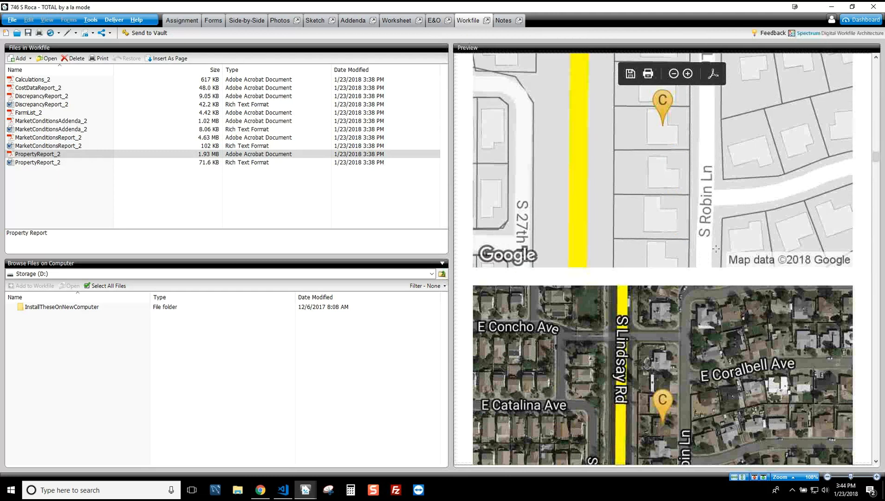
pyautogui.scroll(10, 716, 249)
pyautogui.scroll(-4, 709, 259)
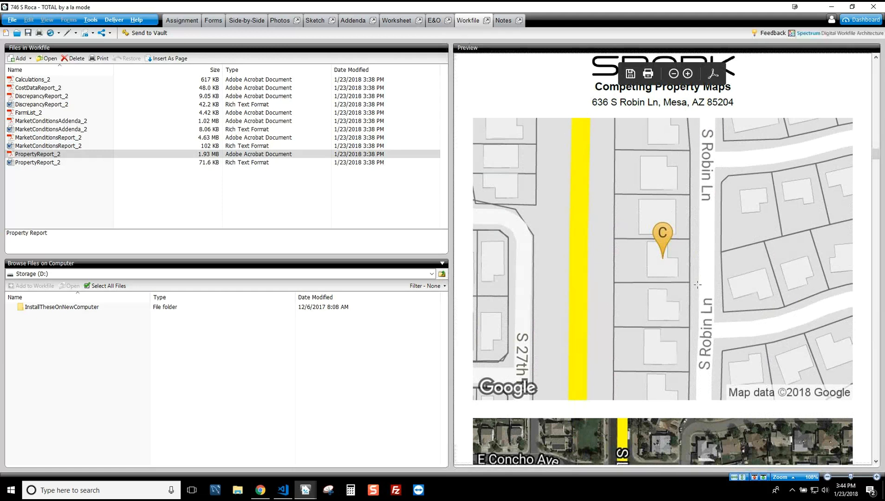
pyautogui.scroll(6, 717, 233)
pyautogui.scroll(-8, 717, 243)
pyautogui.scroll(-3, 716, 267)
pyautogui.scroll(5, 678, 189)
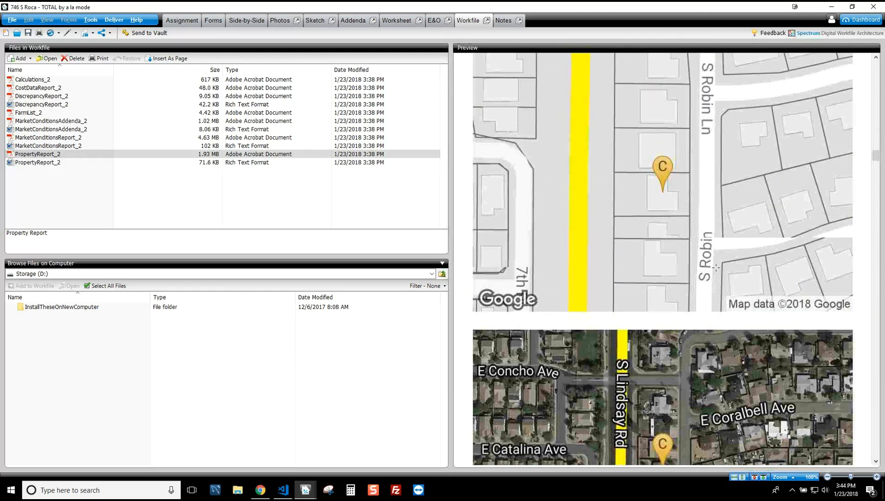
pyautogui.scroll(-3, 678, 189)
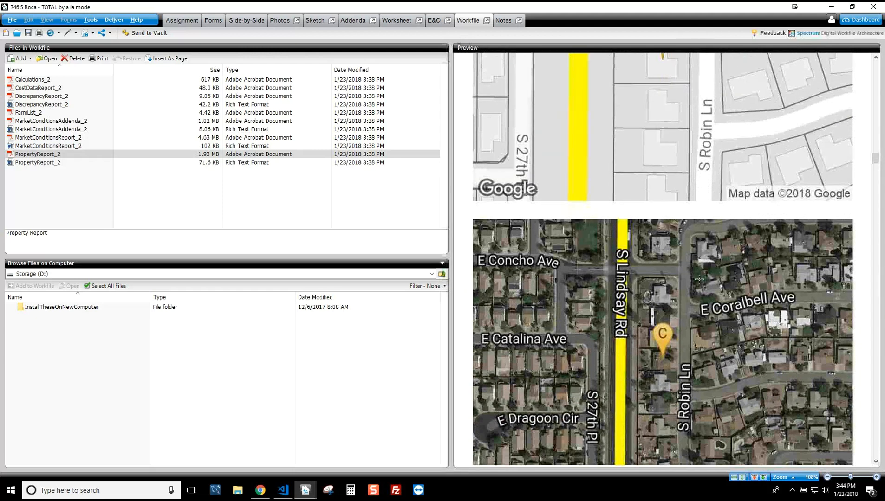
pyautogui.scroll(-10, 674, 360)
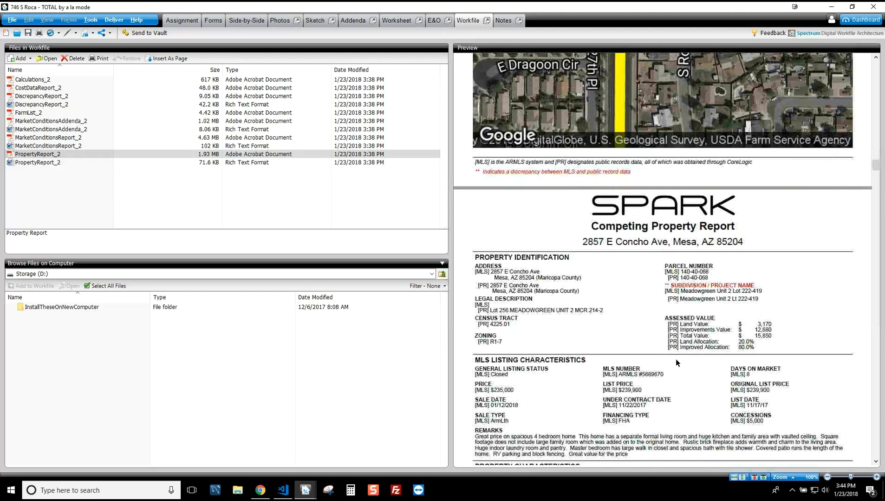
pyautogui.scroll(-8, 709, 284)
pyautogui.scroll(10, 710, 285)
pyautogui.scroll(-5, 710, 286)
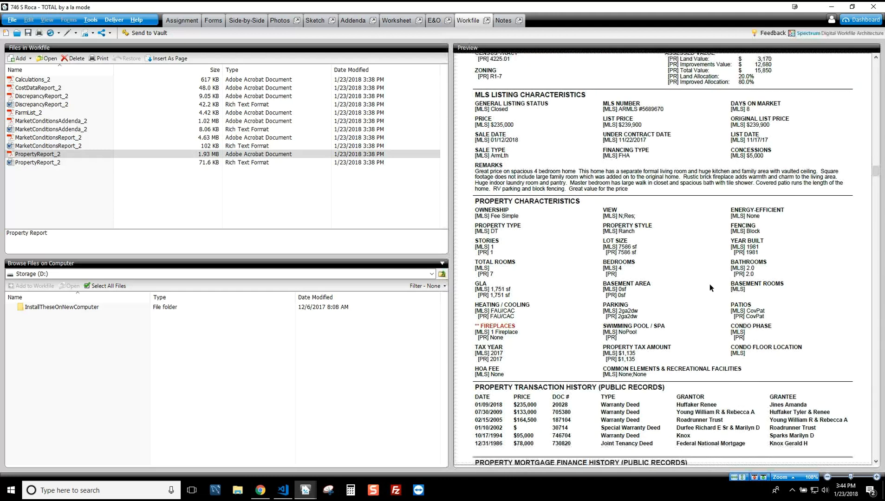
pyautogui.click(43, 137)
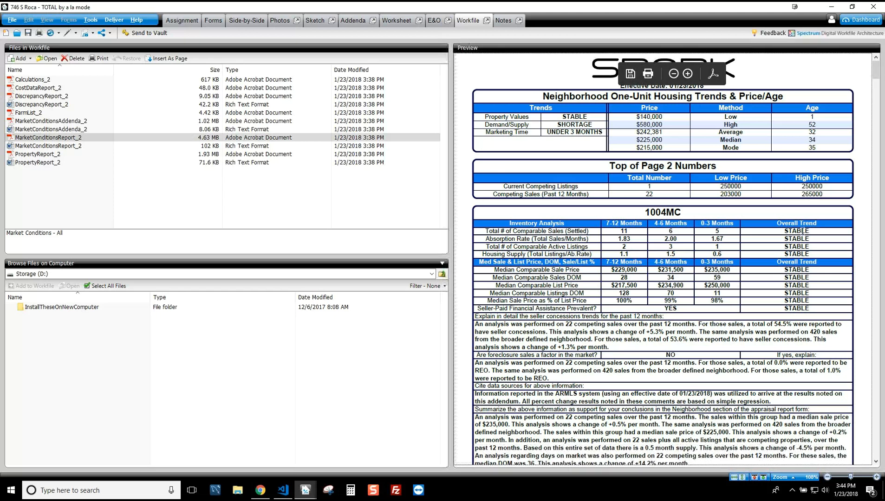
# Step: Scroll the 1004MC summary and charts down to DOM - Actives, then preview FarmList_2
pyautogui.scroll(-3, 794, 301)
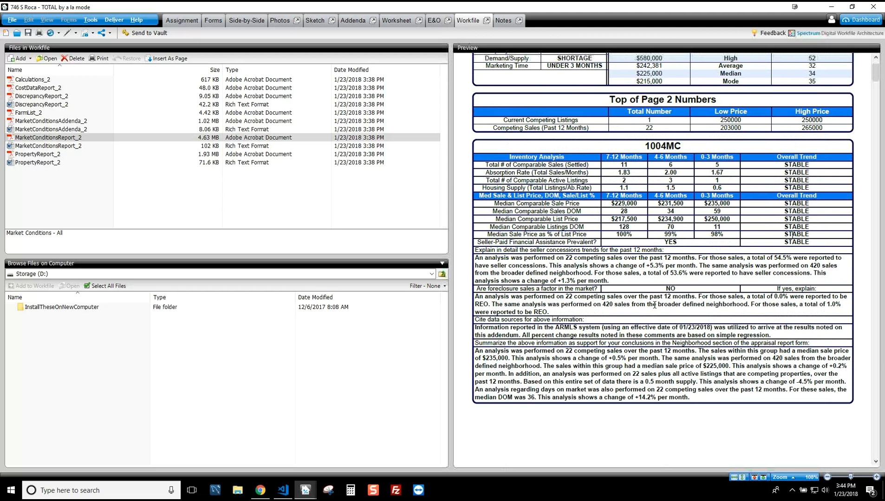
pyautogui.scroll(-15, 769, 360)
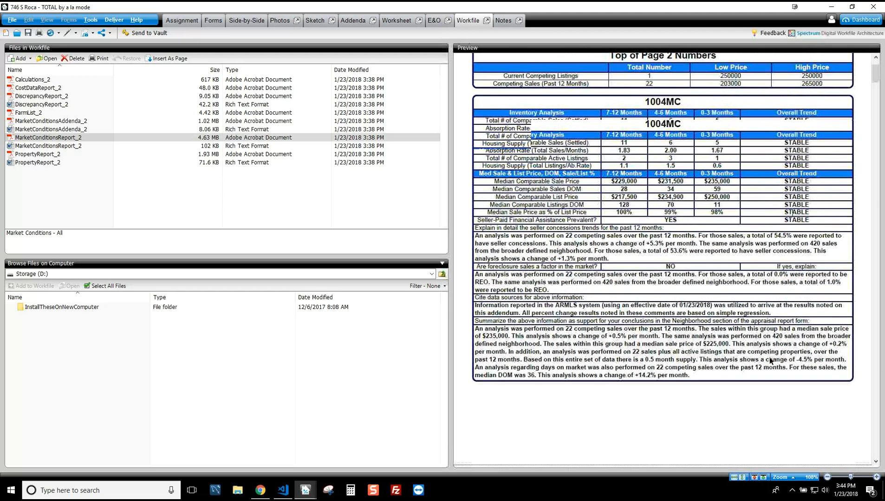
pyautogui.scroll(3, 768, 356)
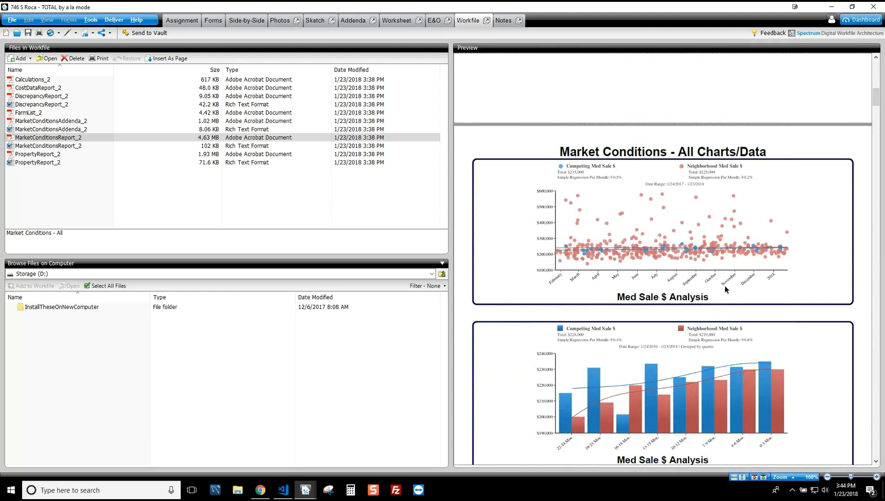
pyautogui.scroll(-5, 737, 362)
pyautogui.scroll(-1, 682, 438)
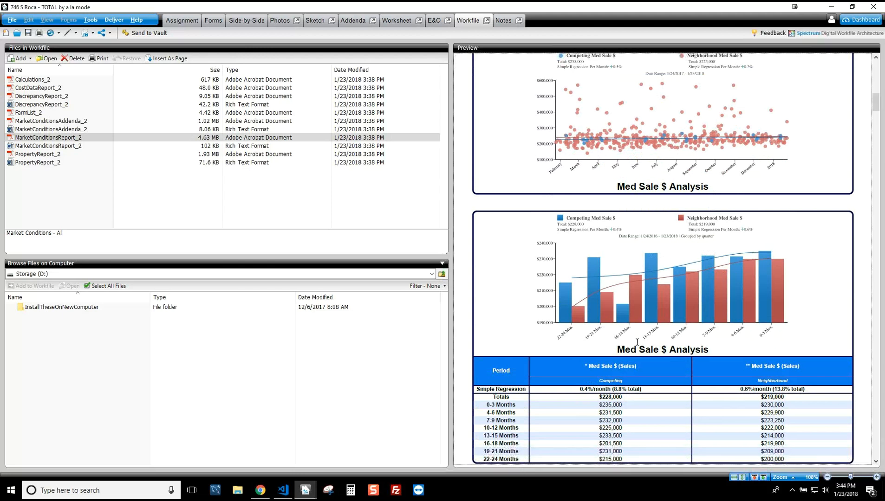
pyautogui.scroll(-15, 731, 302)
pyautogui.scroll(-15, 732, 304)
pyautogui.scroll(-12, 732, 305)
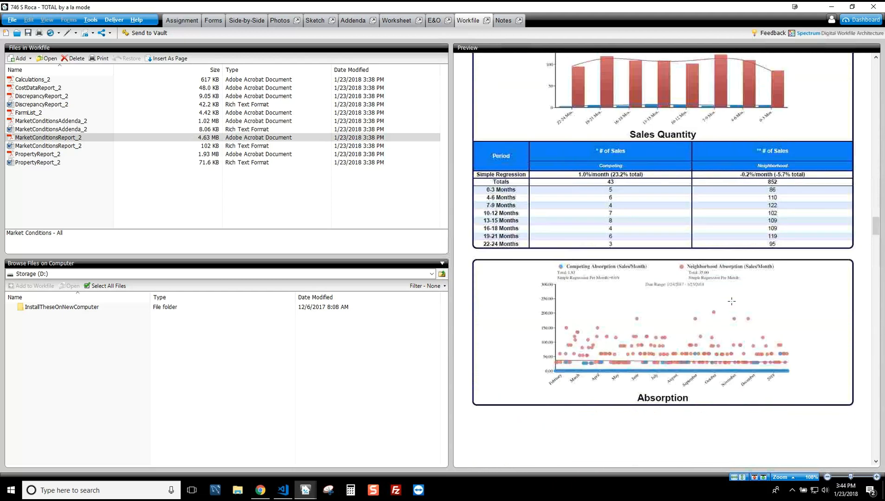
pyautogui.scroll(-10, 731, 301)
pyautogui.scroll(-12, 731, 303)
pyautogui.scroll(-12, 731, 303)
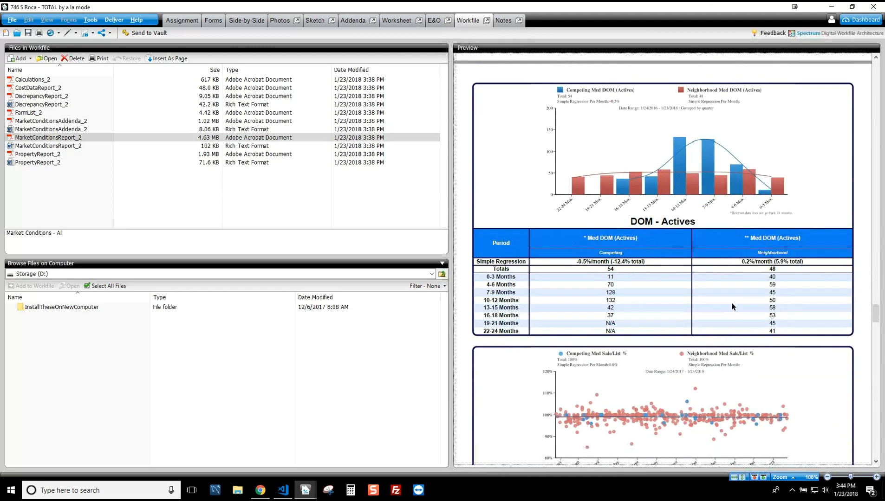
pyautogui.click(37, 112)
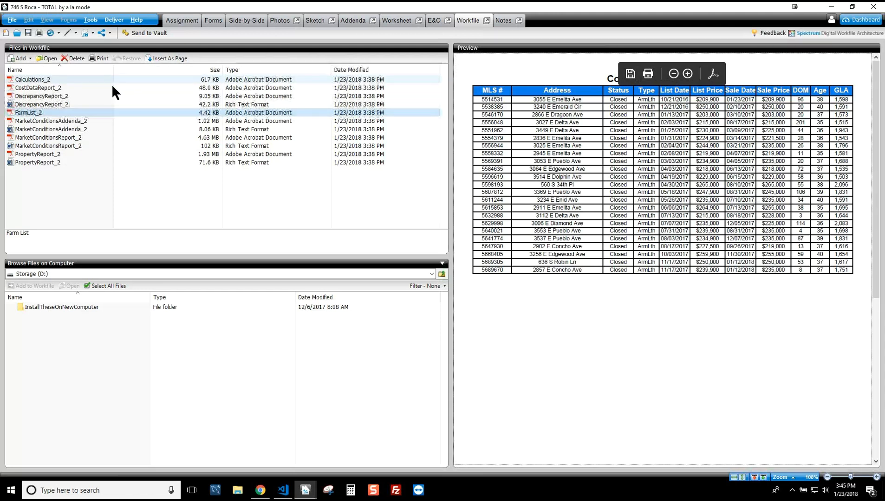
pyautogui.click(33, 87)
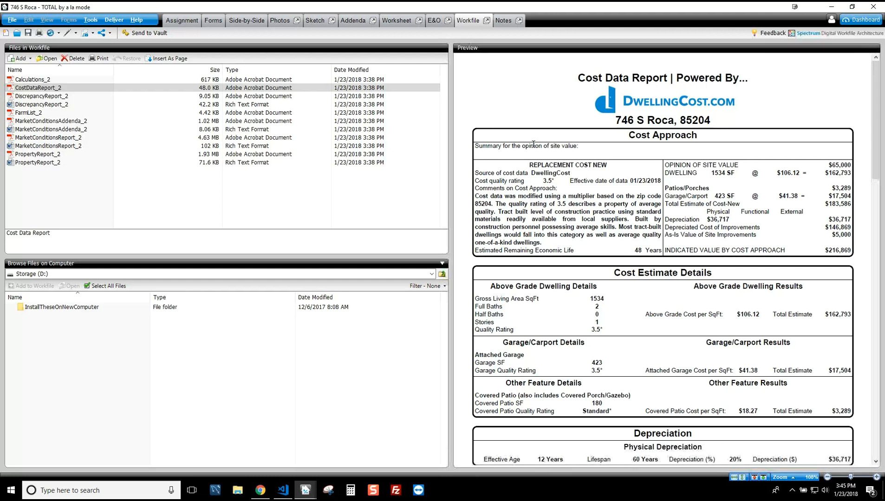
# Step: Scroll CostDataReport_2 to the quality descriptions for dwellings, patios, porches and pools, checking Quality 8.0
pyautogui.moveTo(876, 132); pyautogui.dragTo(877, 171)
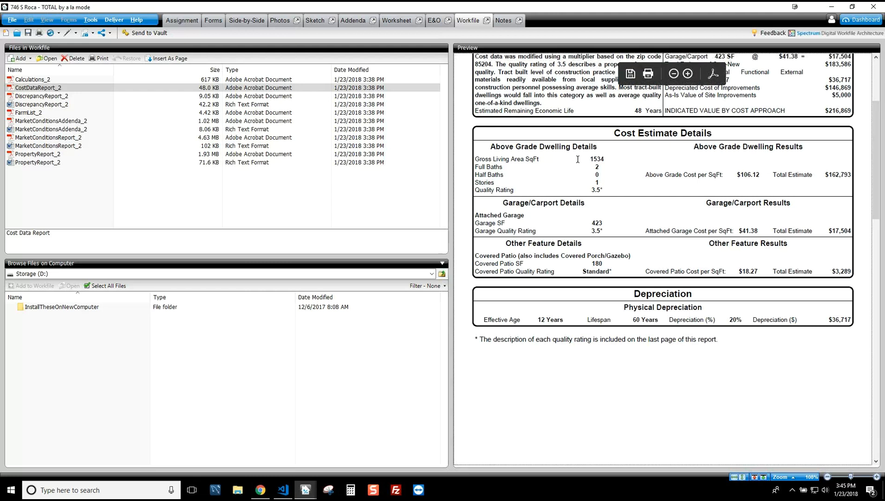
pyautogui.scroll(-10, 747, 303)
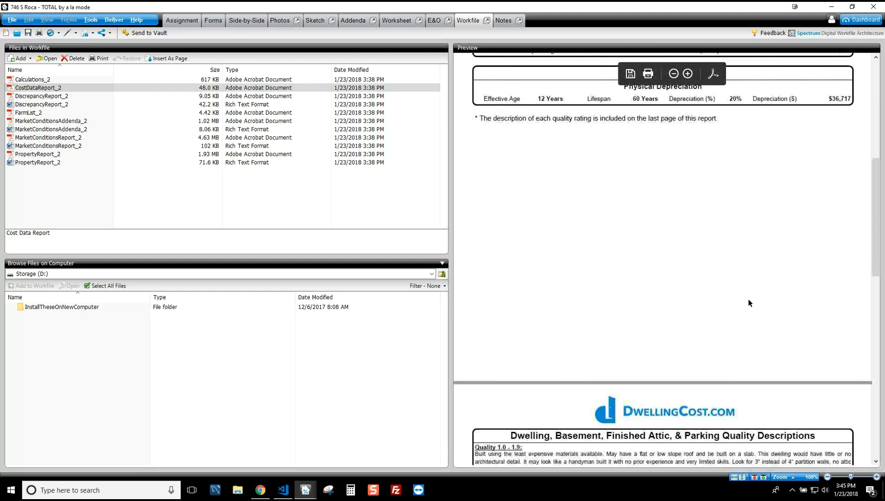
pyautogui.scroll(-1, 748, 299)
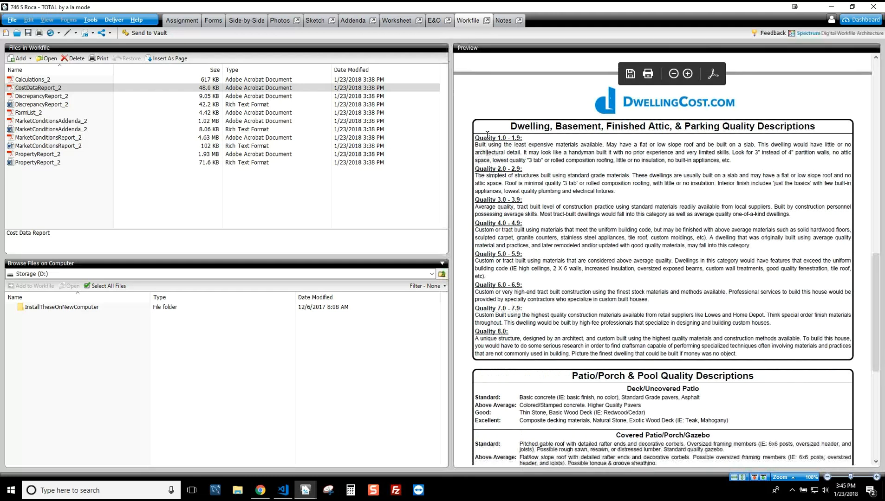
pyautogui.scroll(-2, 630, 307)
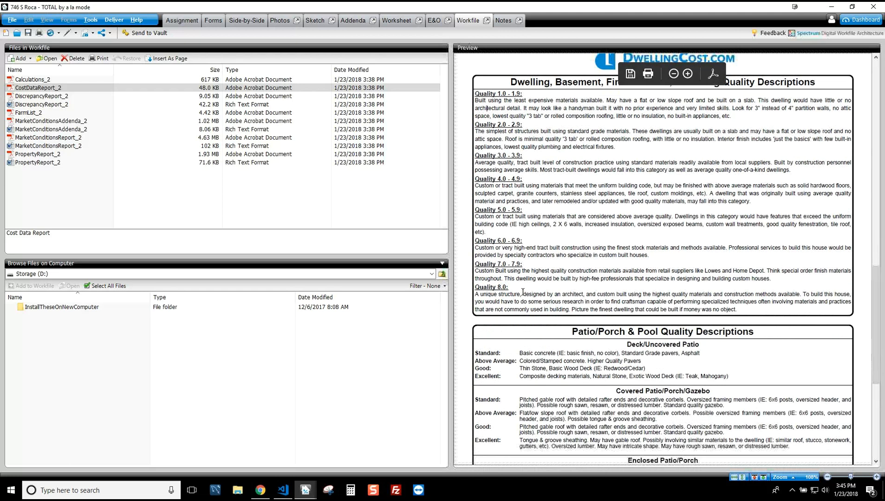
pyautogui.moveTo(543, 302); pyautogui.dragTo(643, 310)
pyautogui.click(595, 304)
pyautogui.scroll(-4, 572, 236)
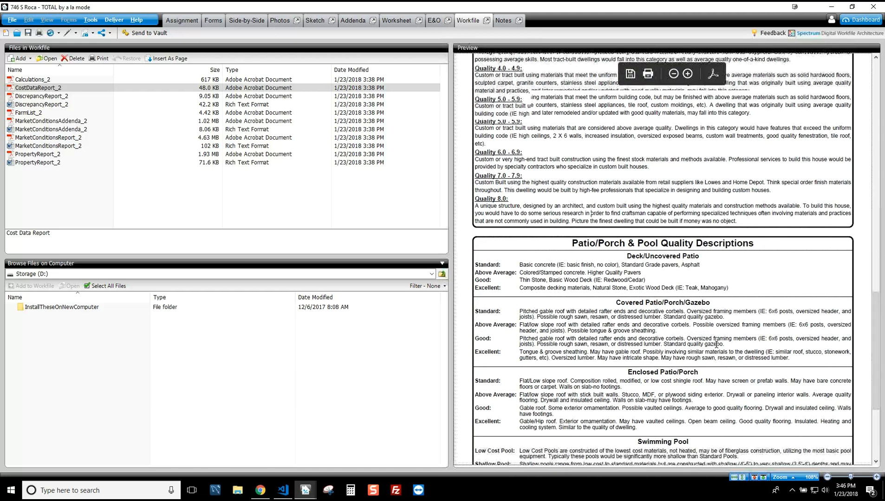
pyautogui.scroll(-5, 566, 135)
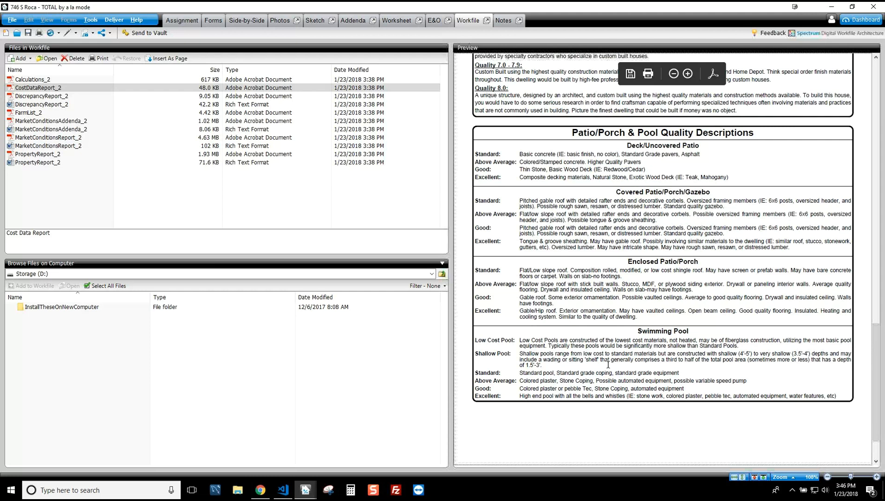
pyautogui.scroll(10, 621, 361)
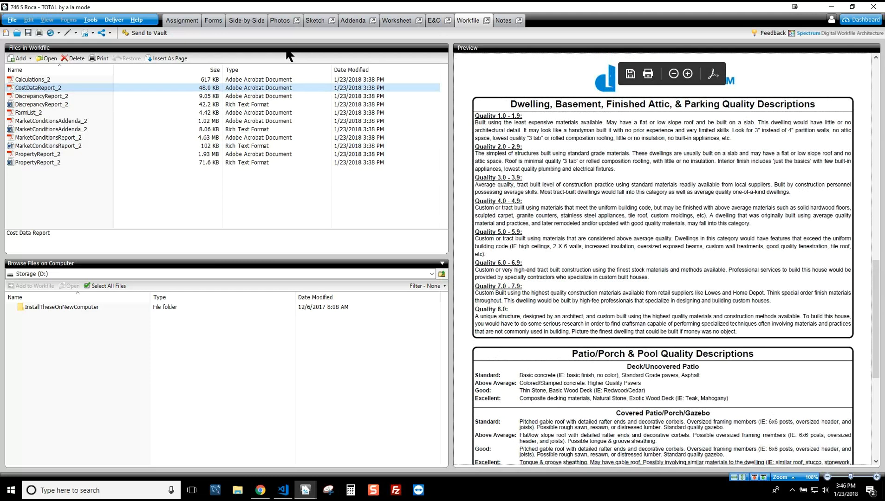
# Step: Preview Calculations_2 and highlight its Fannie Mae reference passage
pyautogui.click(38, 78)
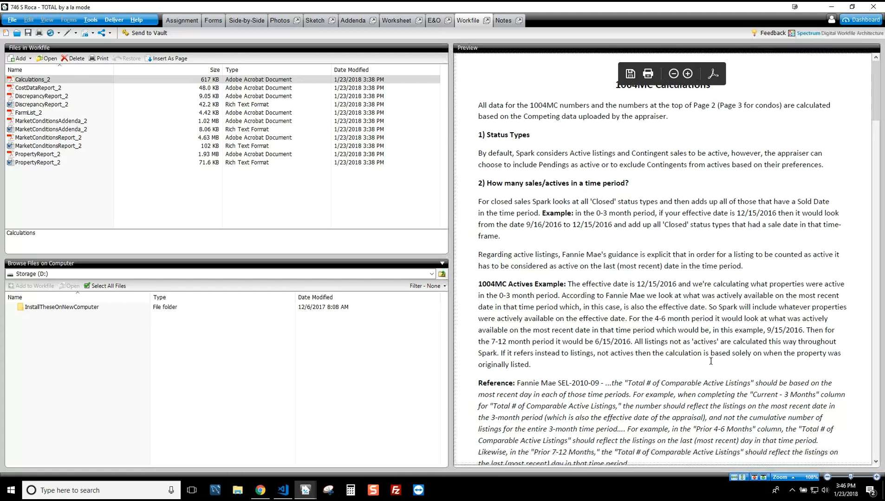
pyautogui.moveTo(626, 383); pyautogui.dragTo(767, 452)
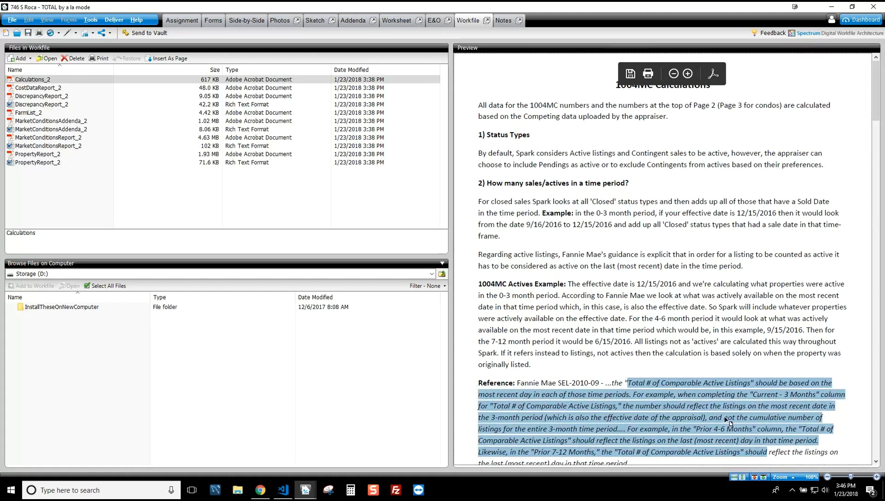
pyautogui.scroll(-2, 726, 420)
pyautogui.click(694, 290)
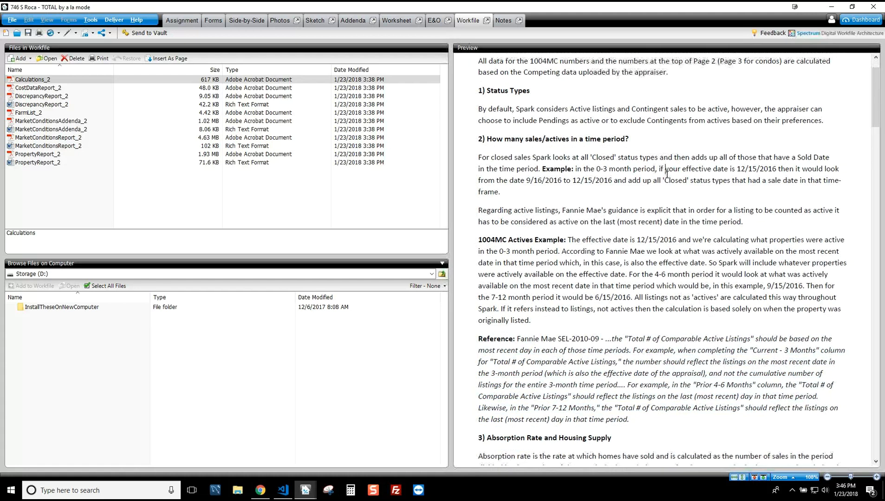
# Step: Read the rest of the Calculations_2 methodology, then return to the Market Conditions Addendum form
pyautogui.scroll(-20, 692, 321)
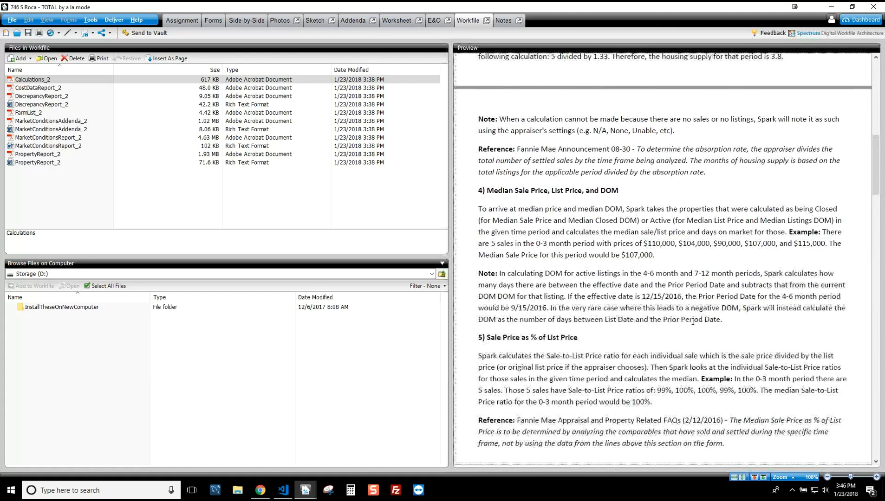
pyautogui.scroll(-10, 692, 320)
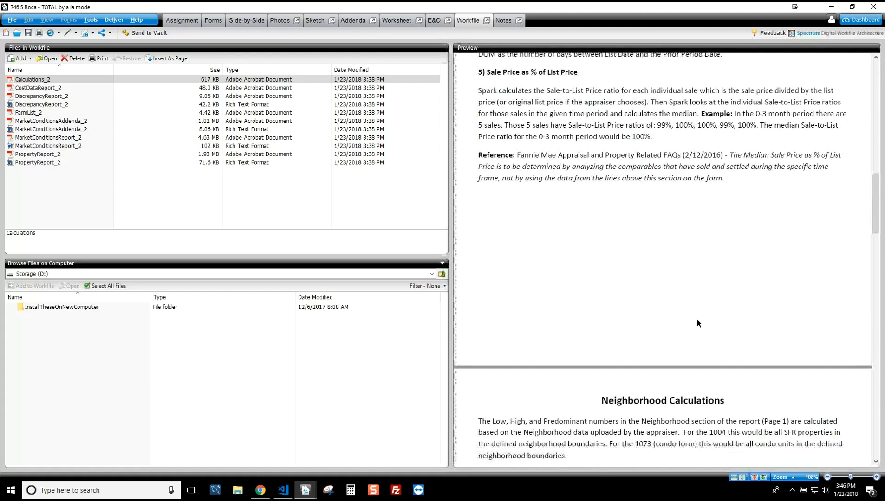
pyautogui.scroll(-15, 697, 320)
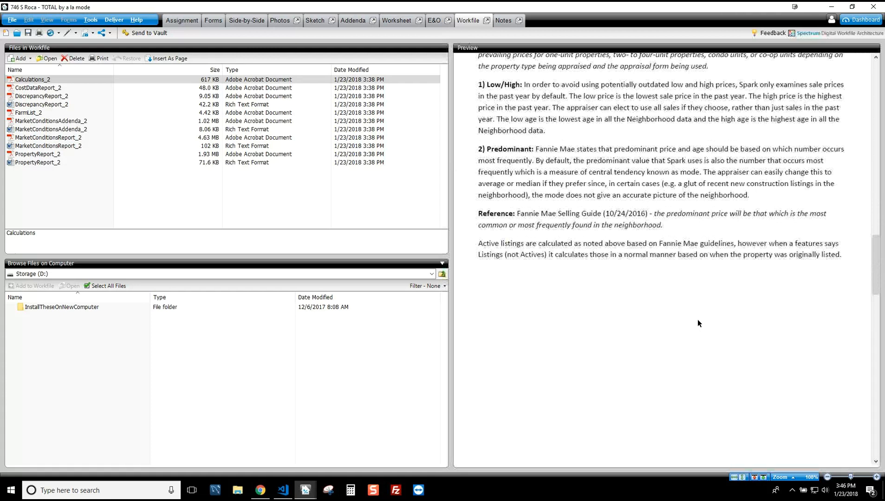
pyautogui.scroll(-8, 697, 320)
pyautogui.scroll(-4, 697, 320)
pyautogui.scroll(-7, 697, 320)
pyautogui.scroll(2, 698, 334)
pyautogui.scroll(-1, 701, 358)
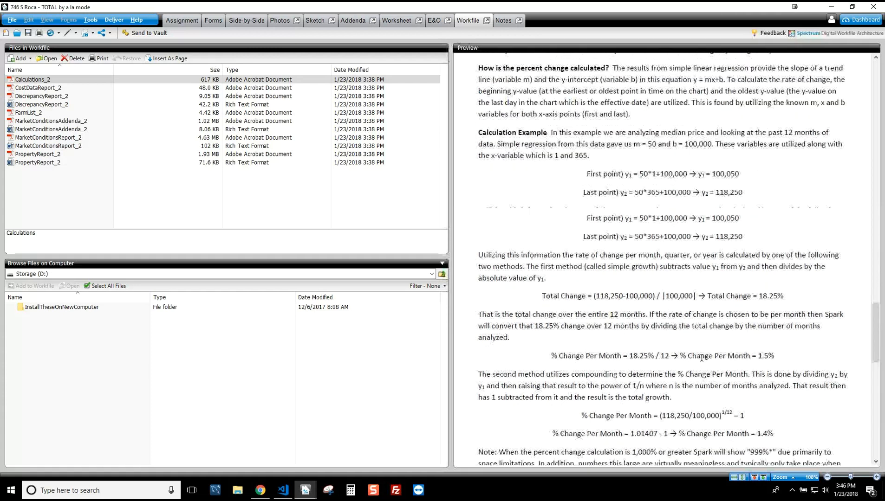
pyautogui.scroll(-12, 702, 357)
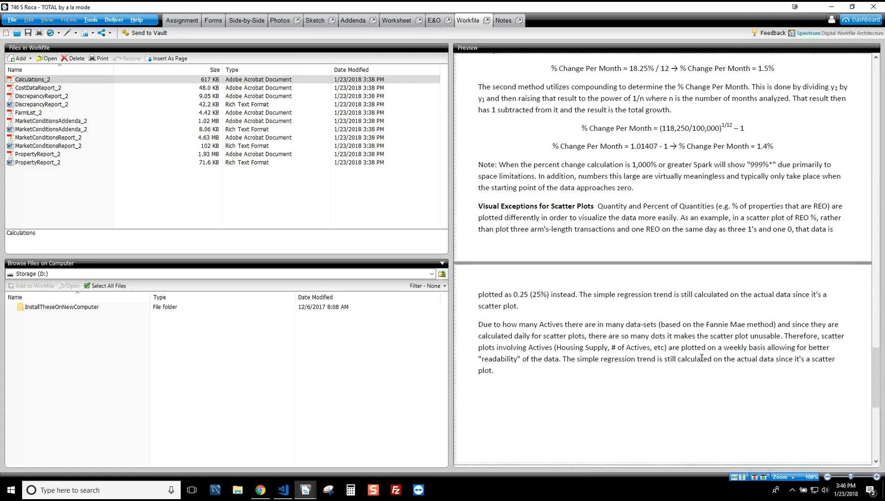
pyautogui.scroll(3, 702, 358)
pyautogui.scroll(-9, 701, 358)
pyautogui.scroll(10, 701, 357)
pyautogui.scroll(15, 701, 357)
pyautogui.click(218, 18)
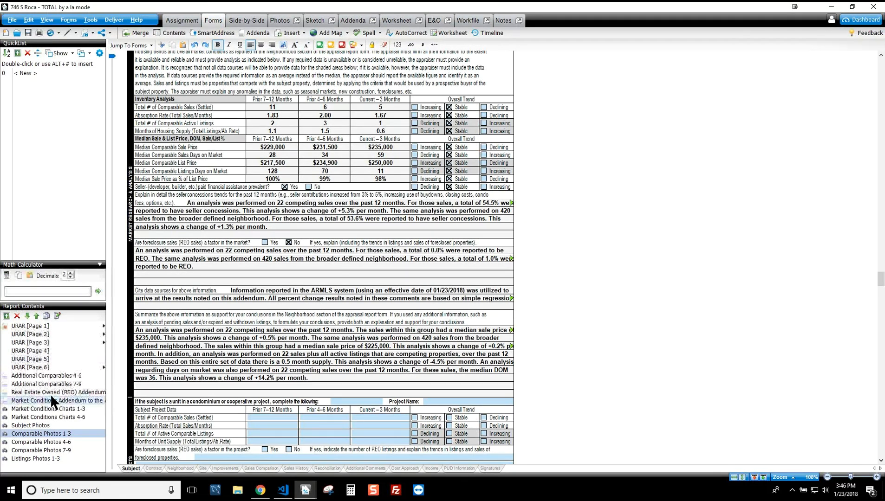
# Step: Check URAR page 3's cost approach comments and 3.5 quality rating, then return to Spark in Chrome
pyautogui.click(44, 341)
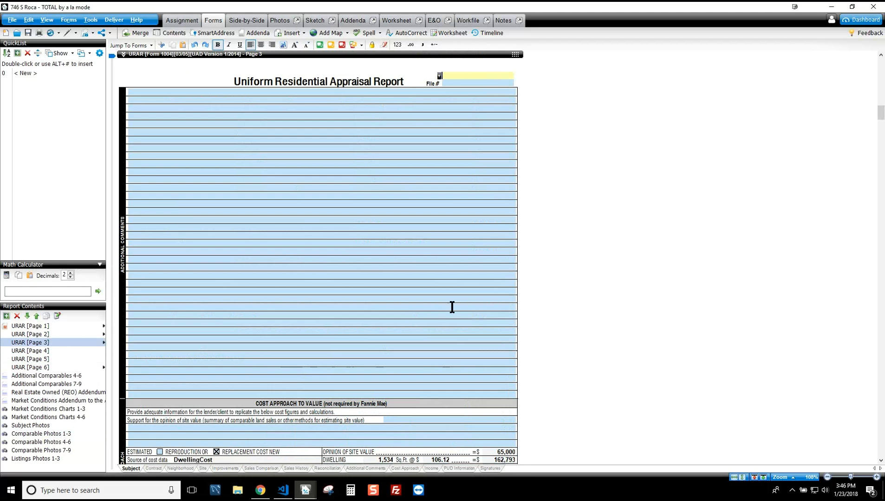
pyautogui.scroll(-3, 679, 314)
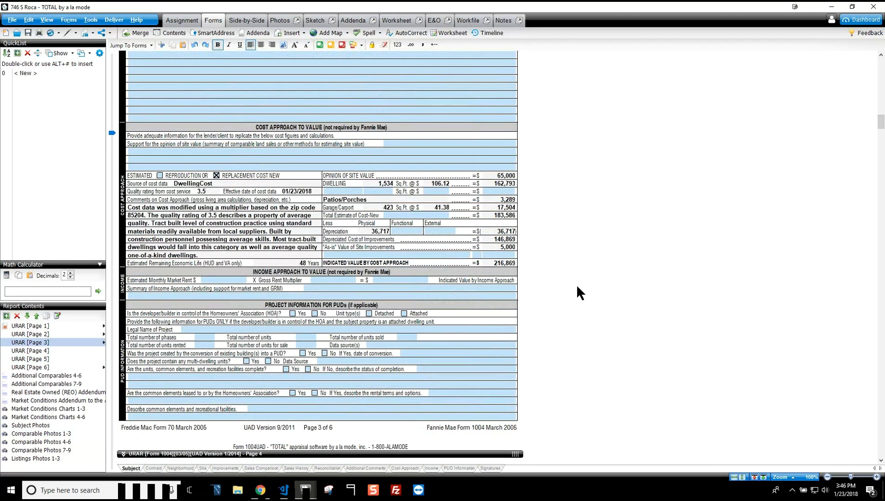
pyautogui.click(197, 231)
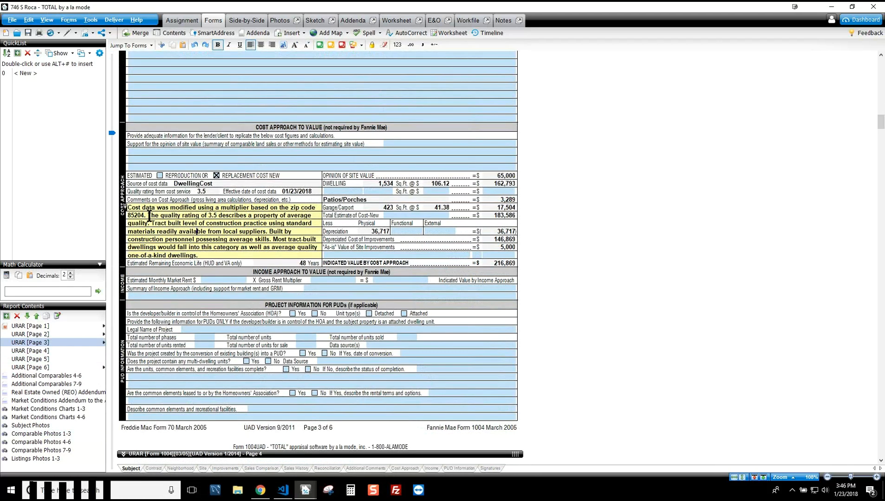
pyautogui.moveTo(149, 216); pyautogui.dragTo(213, 252)
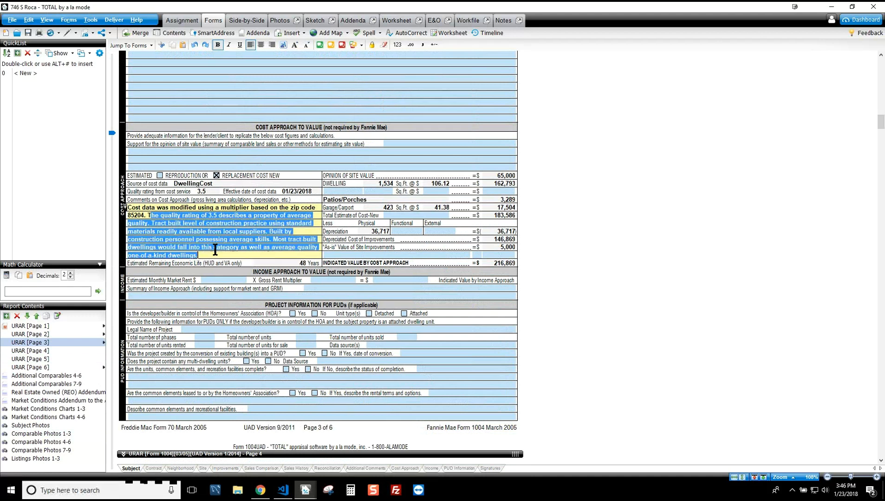
pyautogui.click(210, 191)
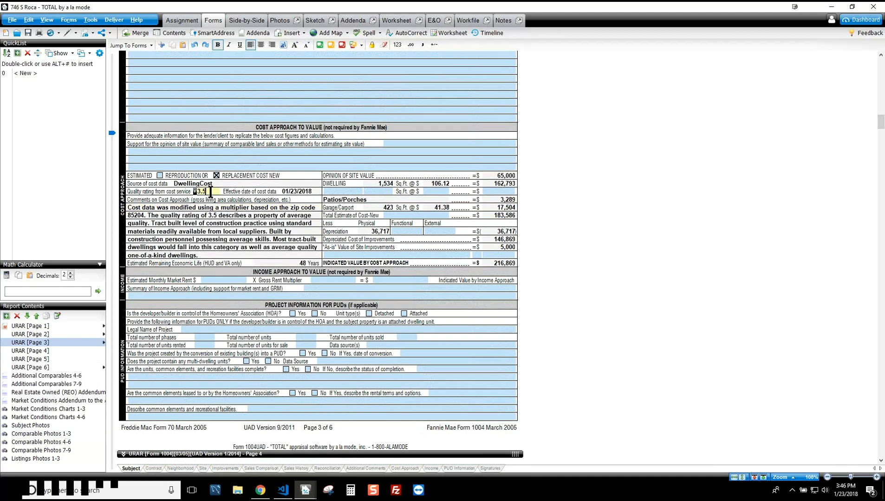
pyautogui.click(215, 226)
pyautogui.moveTo(212, 215); pyautogui.dragTo(223, 252)
pyautogui.click(223, 244)
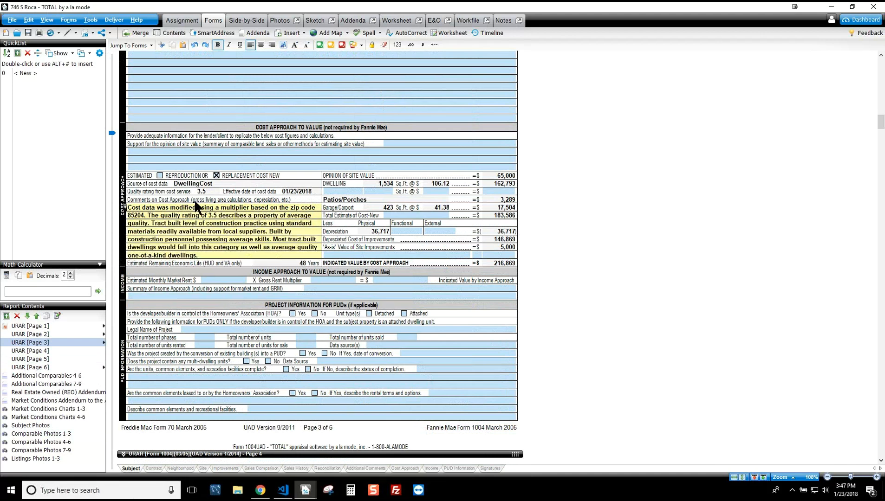
pyautogui.scroll(15, 423, 258)
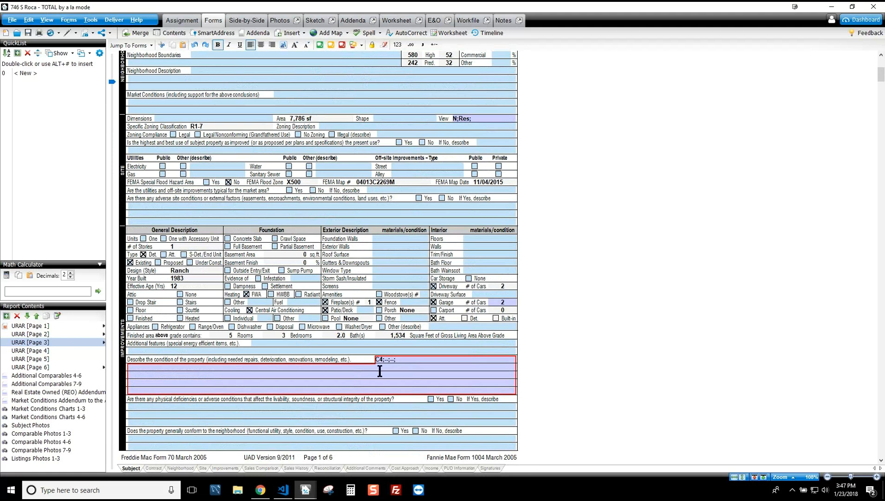
pyautogui.click(259, 490)
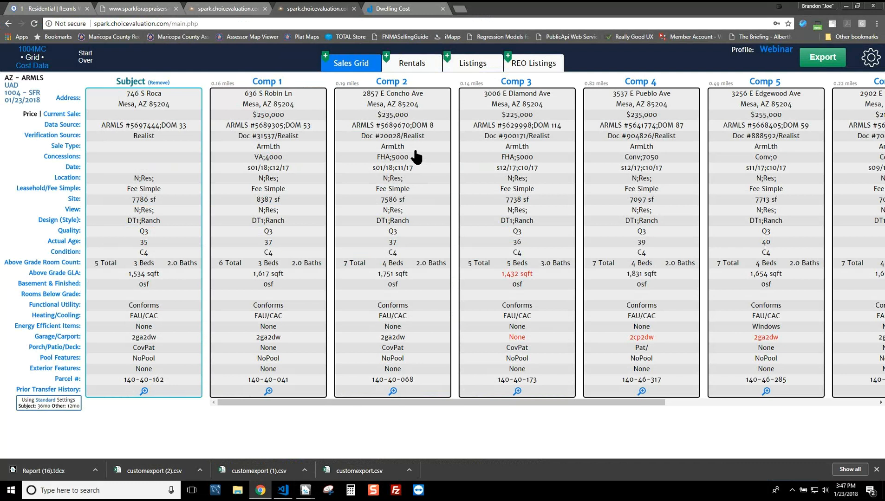
# Step: Start a new Spark report dated 01/23/2018 and upload customexport (2).csv as comparables
pyautogui.click(86, 57)
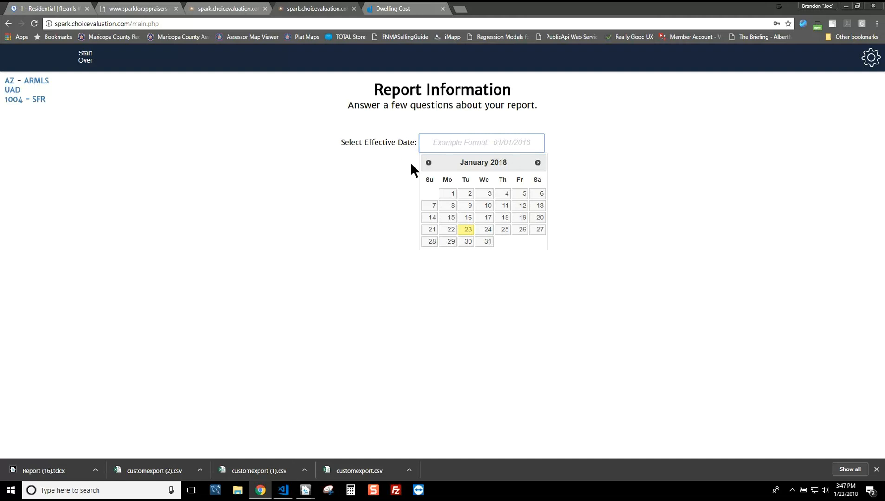
pyautogui.click(468, 229)
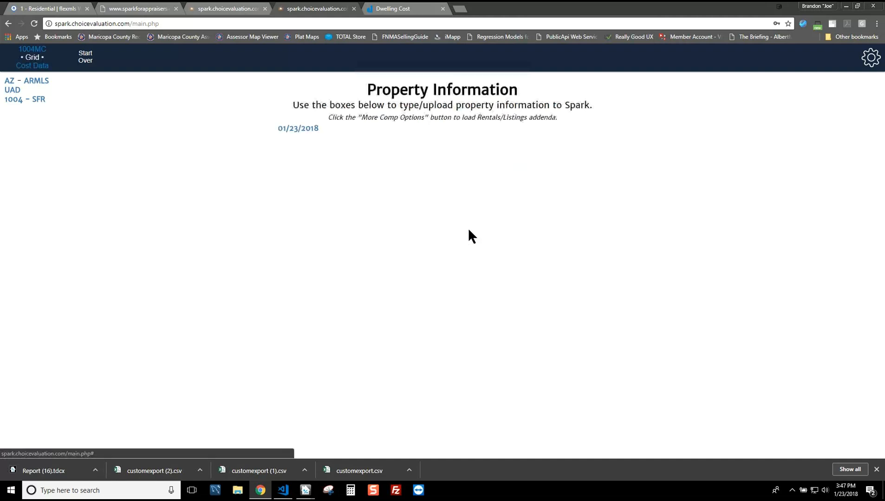
pyautogui.moveTo(151, 471); pyautogui.dragTo(628, 214)
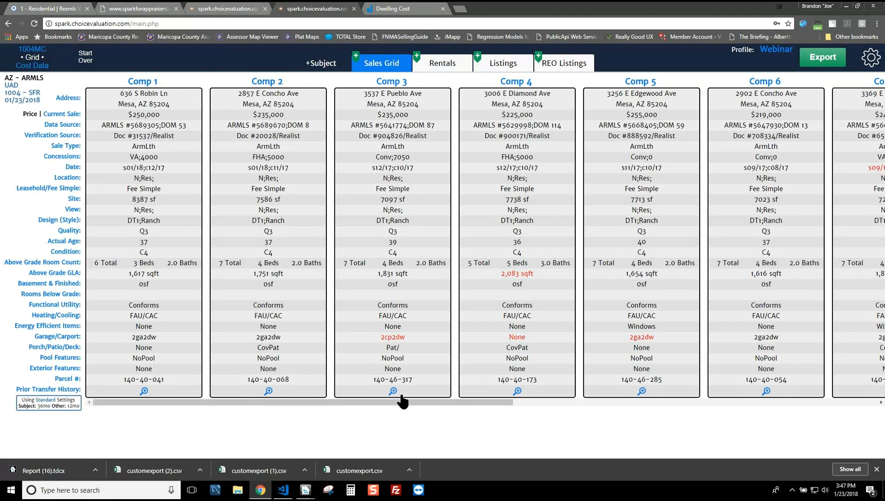
# Step: Move Comps 10 and 9 to the REO Listings tab, then show Cost Data
pyautogui.moveTo(396, 401); pyautogui.dragTo(792, 391)
pyautogui.moveTo(718, 211); pyautogui.dragTo(312, 64)
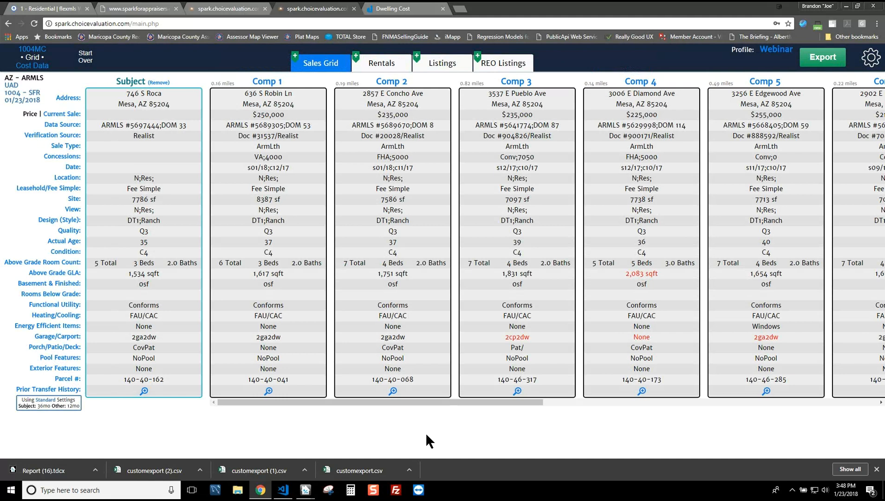
pyautogui.moveTo(446, 404); pyautogui.dragTo(819, 409)
pyautogui.moveTo(687, 147); pyautogui.dragTo(508, 62)
pyautogui.moveTo(806, 143); pyautogui.dragTo(495, 69)
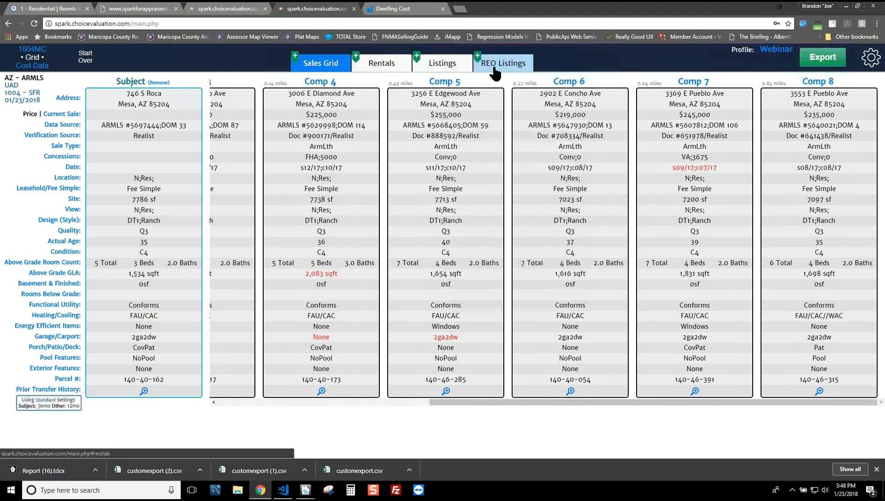
pyautogui.click(34, 66)
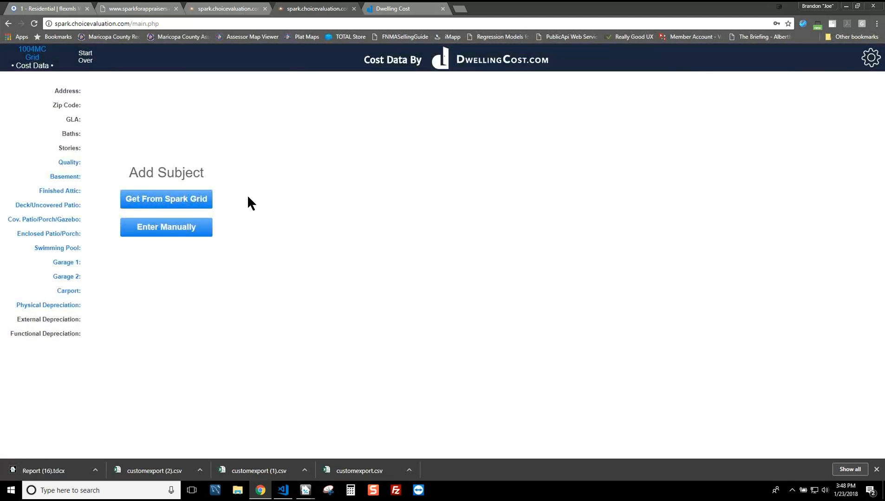
# Step: Pull the subject's data from the sales grid and set its quality rating to 3.5
pyautogui.click(203, 201)
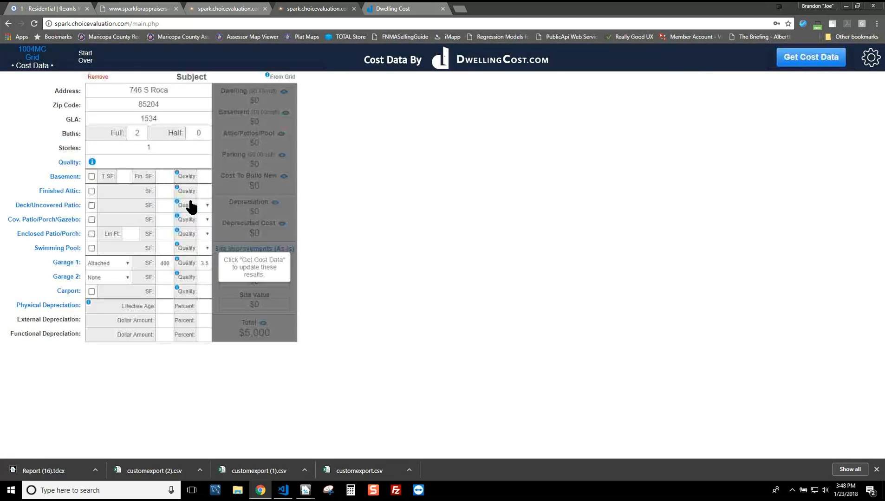
pyautogui.click(163, 162)
pyautogui.write('3.5')
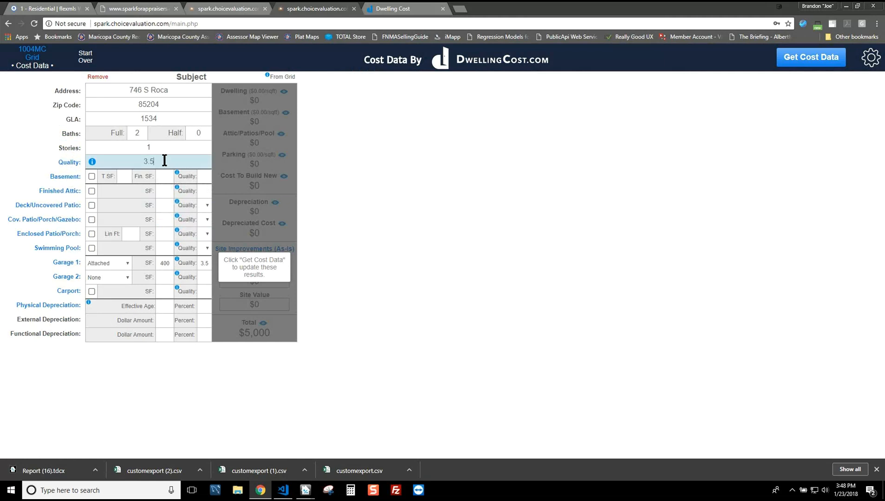
# Step: Add a covered patio with C - Above Average quality and set the garage to 450 sf
pyautogui.click(92, 219)
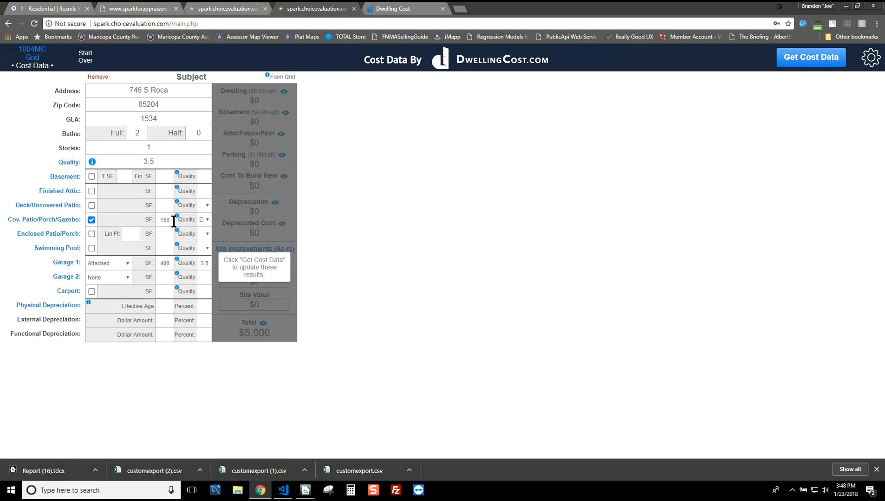
pyautogui.moveTo(173, 219)
pyautogui.moveTo(170, 222); pyautogui.dragTo(151, 218)
pyautogui.click(205, 219)
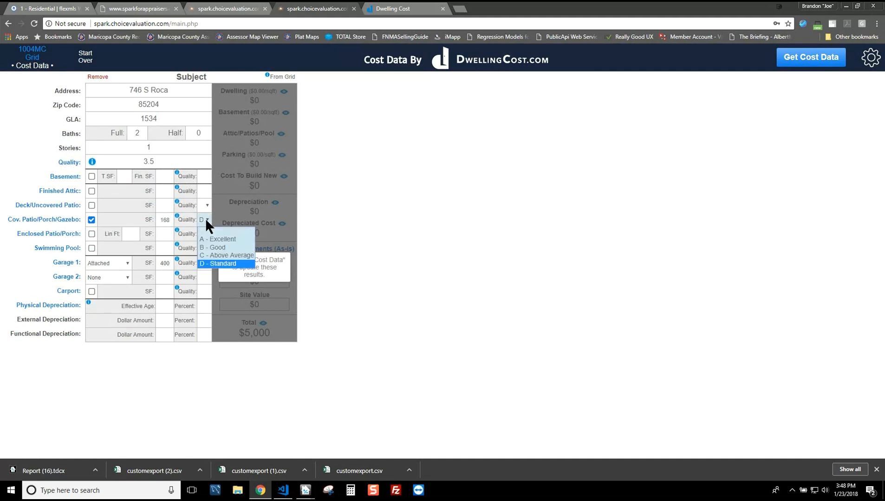
pyautogui.click(216, 251)
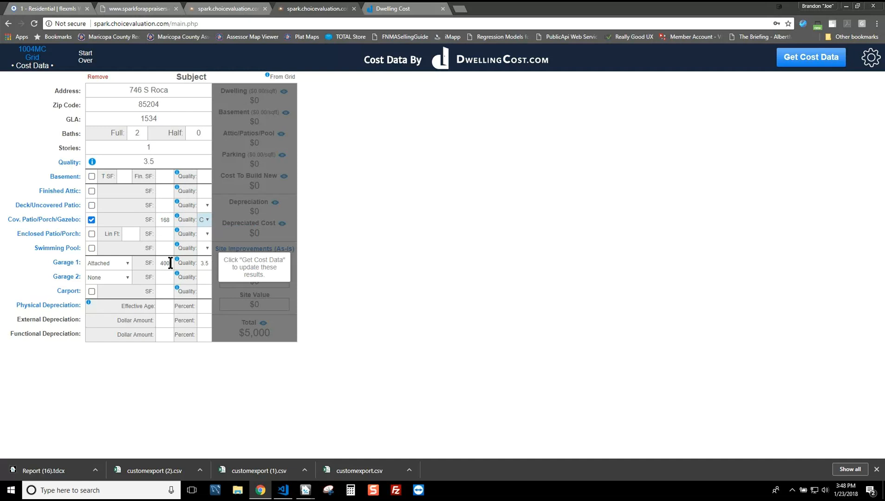
pyautogui.moveTo(171, 263); pyautogui.dragTo(154, 263)
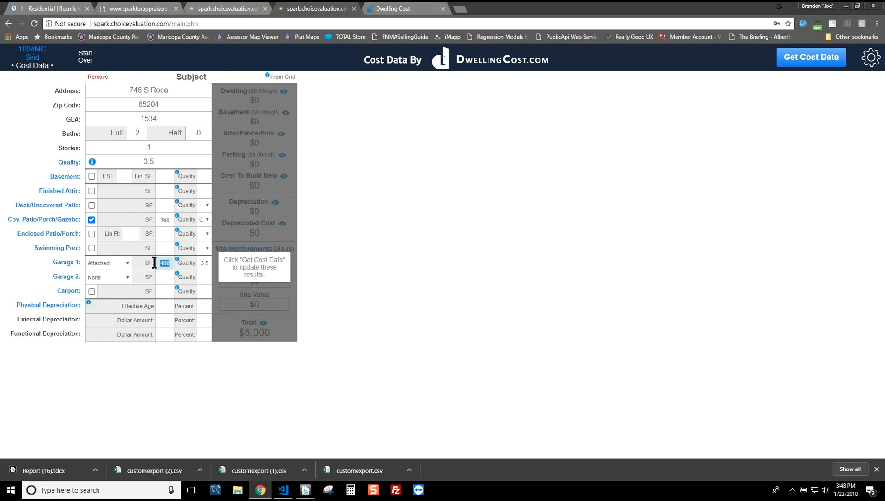
pyautogui.write('450')
pyautogui.click(208, 263)
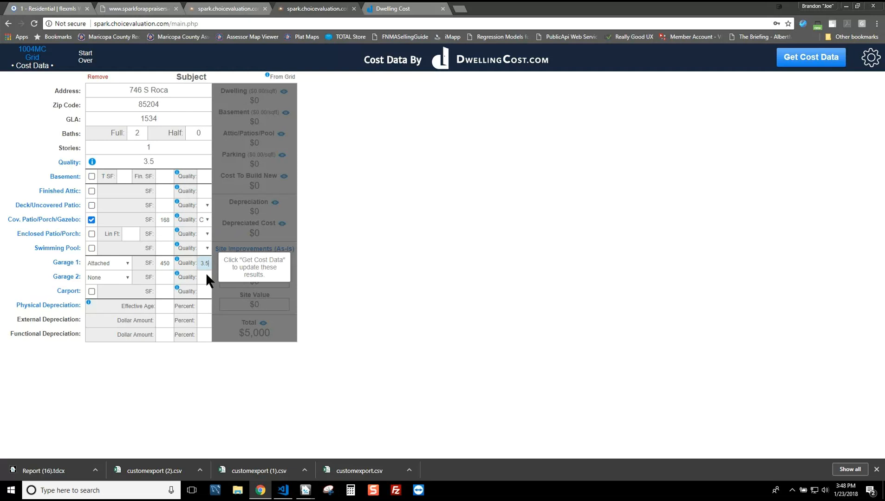
# Step: Enter effective age 12 and $10,000 external depreciation, then fetch DwellingCost figures
pyautogui.click(169, 307)
pyautogui.write('12')
pyautogui.press('Tab')
pyautogui.click(165, 322)
pyautogui.write('10000')
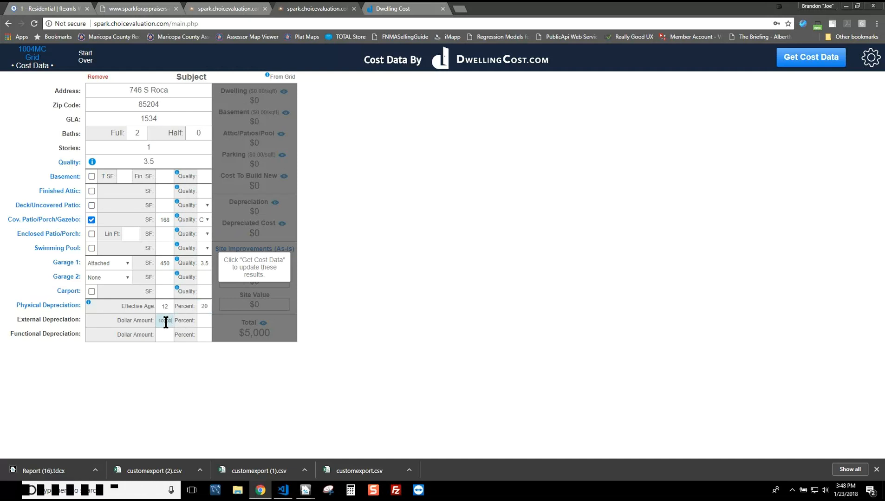
pyautogui.click(810, 57)
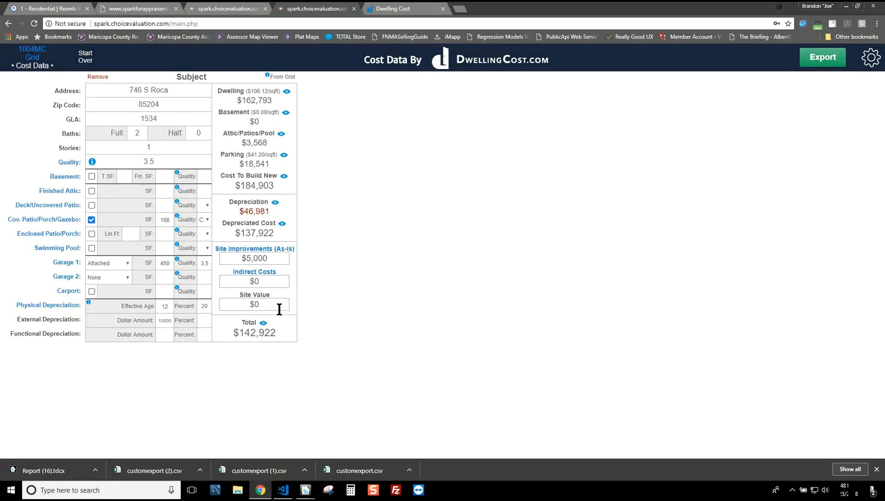
# Step: Enter a $65,000 site value so the cost total reaches $207,922, then go to 1004MC
pyautogui.click(276, 306)
pyautogui.write('65000')
pyautogui.click(463, 211)
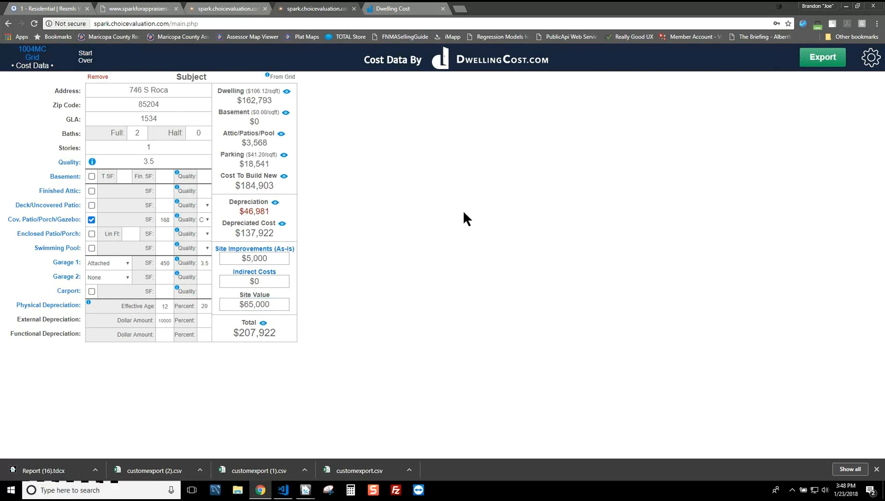
pyautogui.click(40, 51)
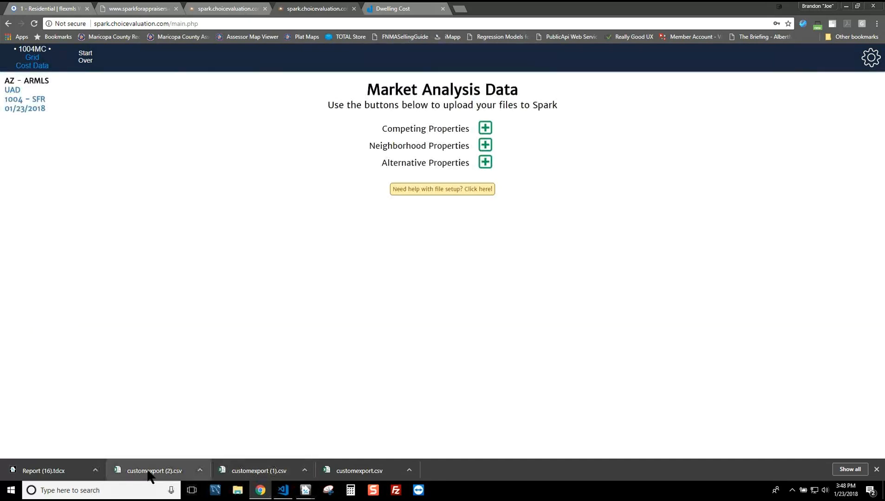
# Step: Upload customexport (1).csv as competing and customexport.csv as neighborhood properties, then continue
pyautogui.moveTo(267, 471); pyautogui.dragTo(484, 126)
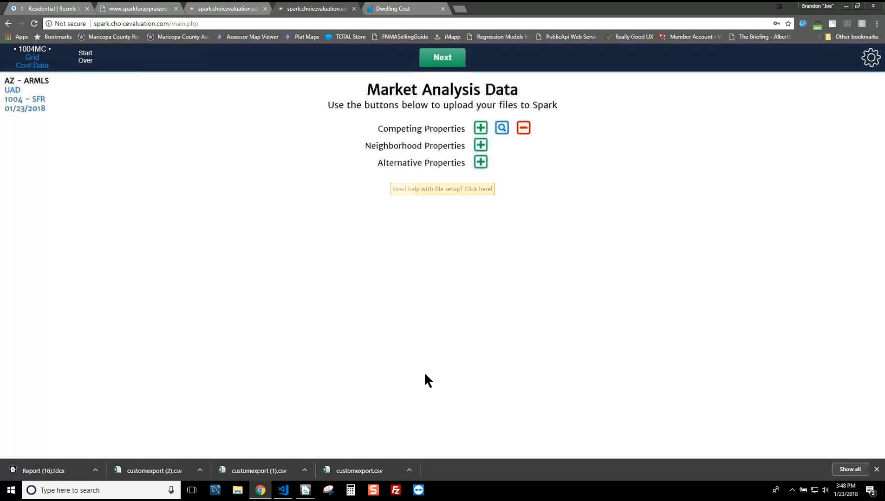
pyautogui.moveTo(380, 472); pyautogui.dragTo(483, 148)
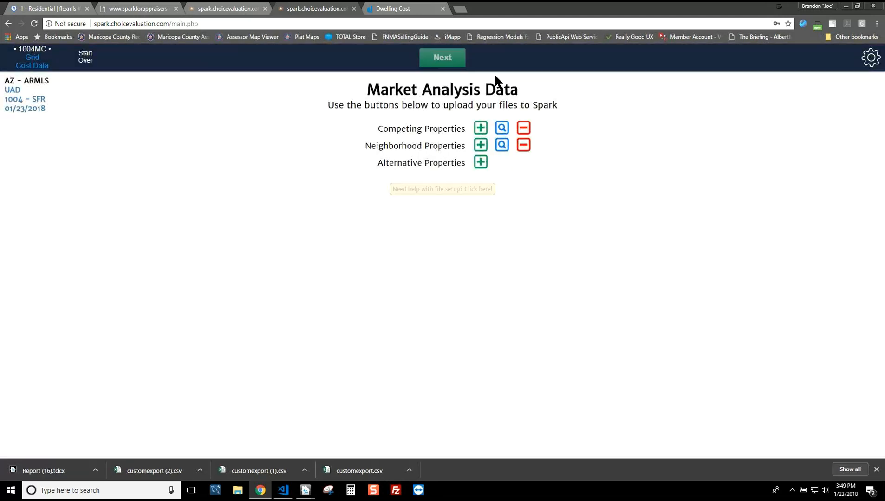
pyautogui.click(442, 58)
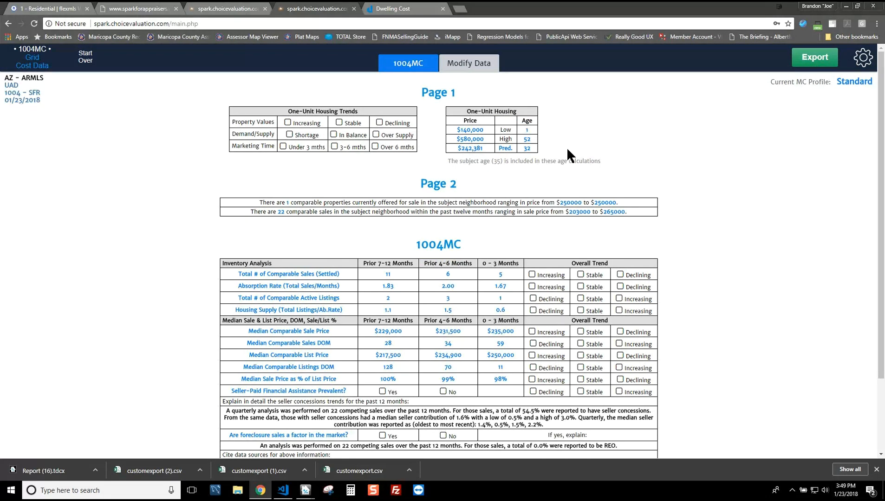
# Step: Mark one-unit housing trends: property values Stable, demand/supply Shortage, marketing time under 3 months
pyautogui.click(338, 123)
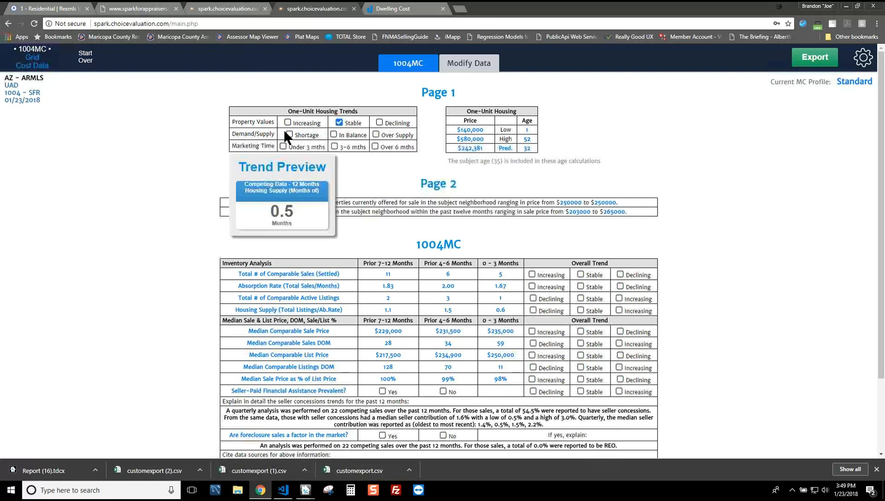
pyautogui.click(288, 135)
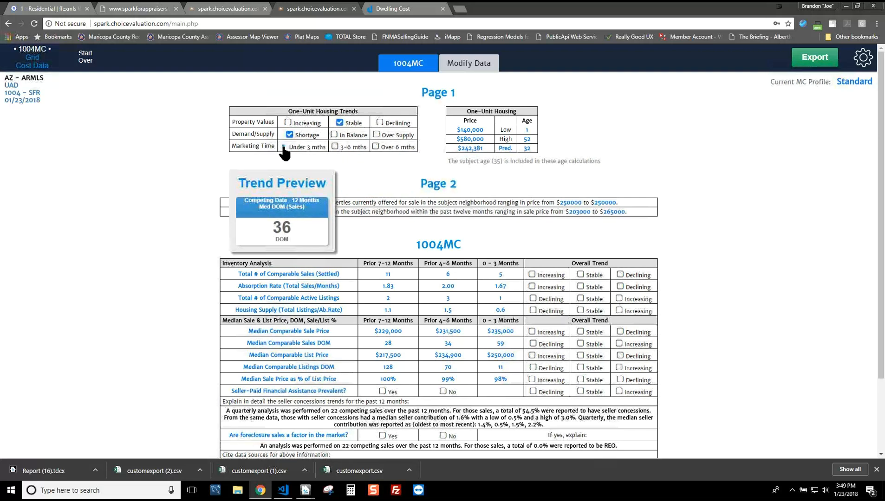
pyautogui.click(283, 147)
# Step: Mark comparable sales, absorption rate, active listings, housing supply and median sale price trends Stable
pyautogui.moveTo(584, 278)
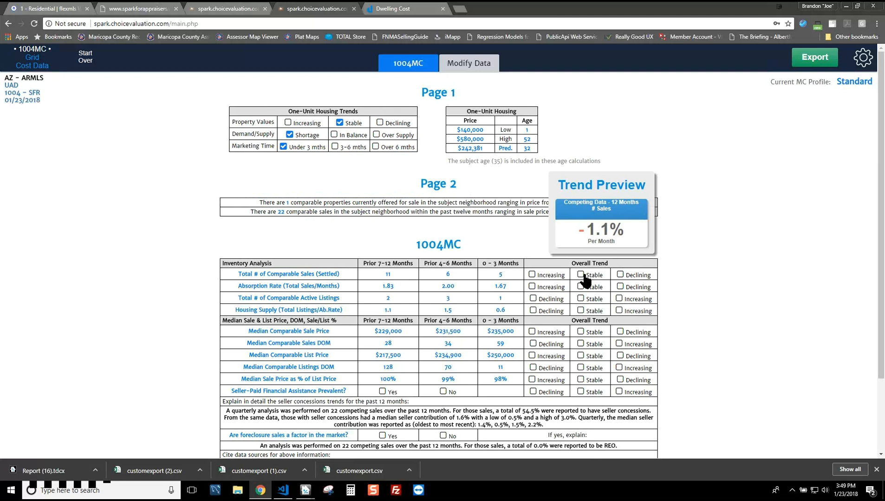
pyautogui.click(581, 275)
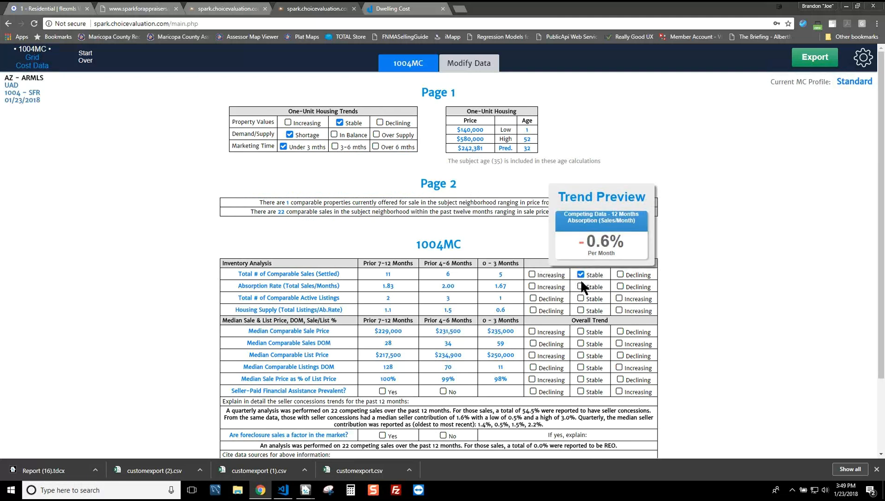
pyautogui.click(580, 286)
pyautogui.moveTo(581, 299)
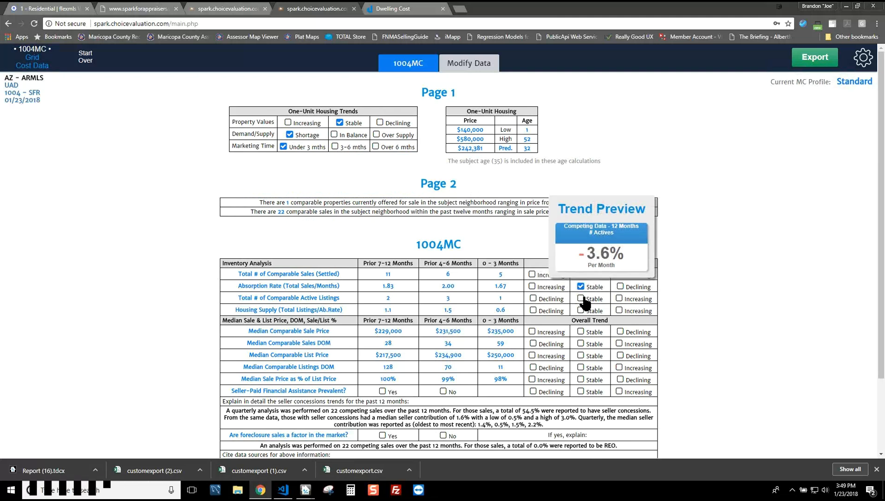
pyautogui.click(580, 298)
pyautogui.moveTo(581, 309)
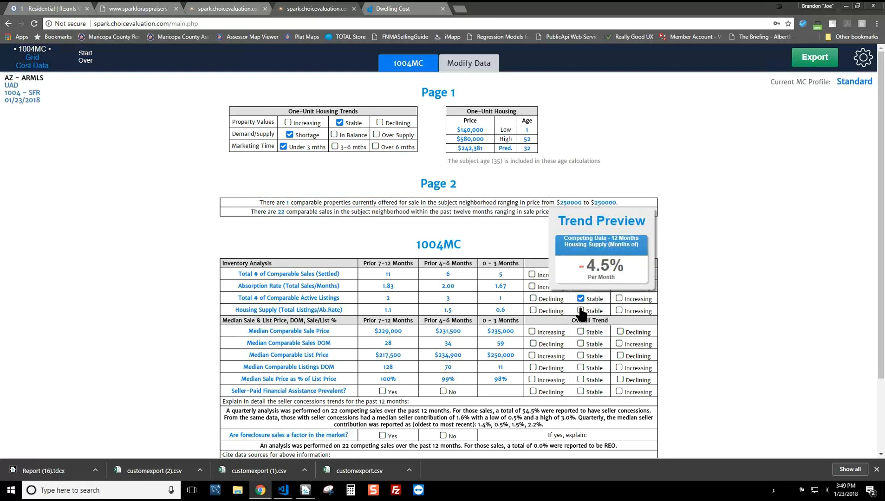
pyautogui.click(580, 311)
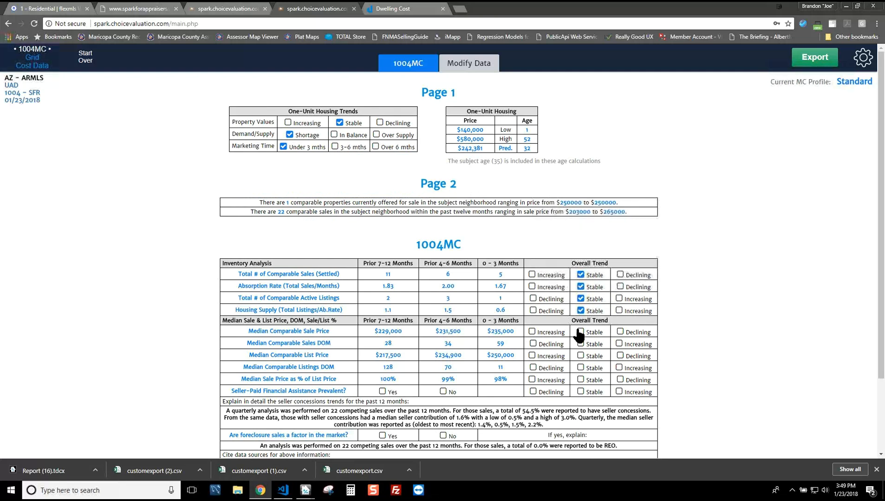
pyautogui.click(581, 332)
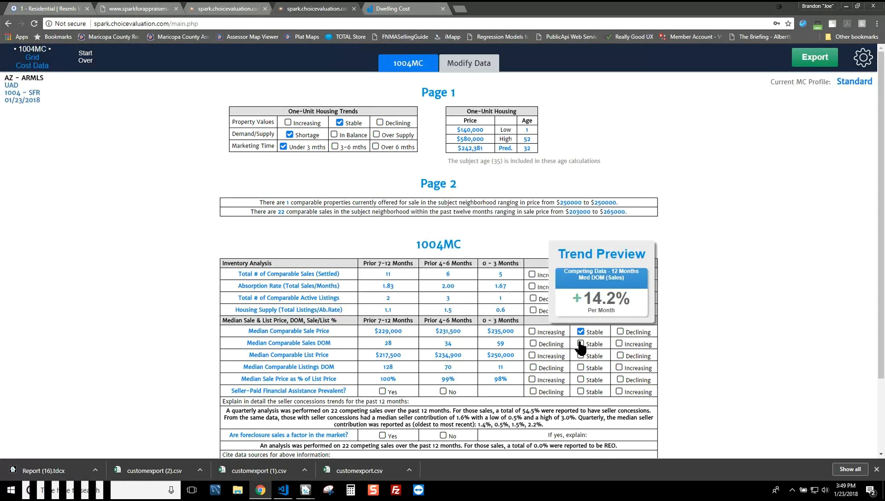
# Step: Set sales DOM and list price increasing, listings DOM declining, sale/list stable, seller assistance increasing, foreclosures No
pyautogui.click(619, 344)
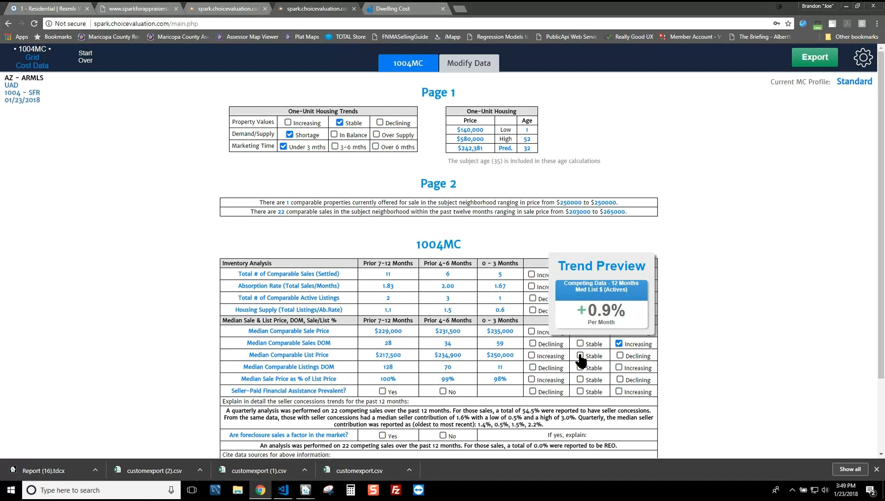
pyautogui.click(532, 356)
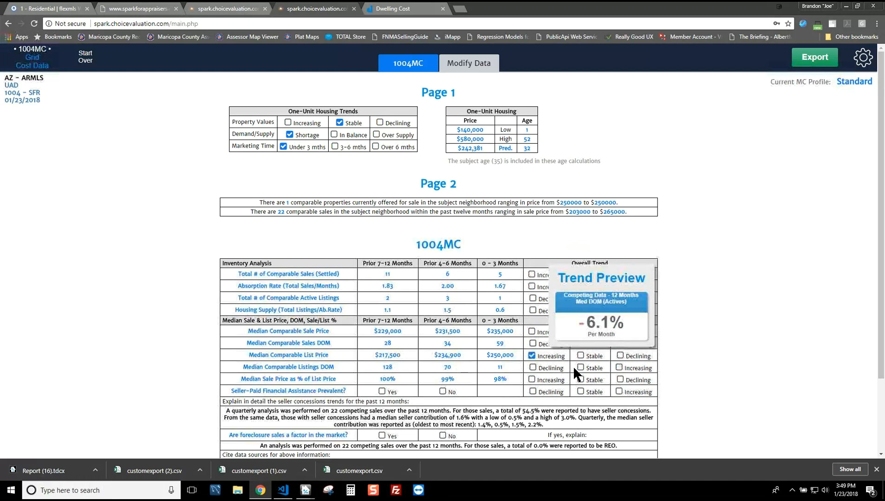
pyautogui.click(532, 368)
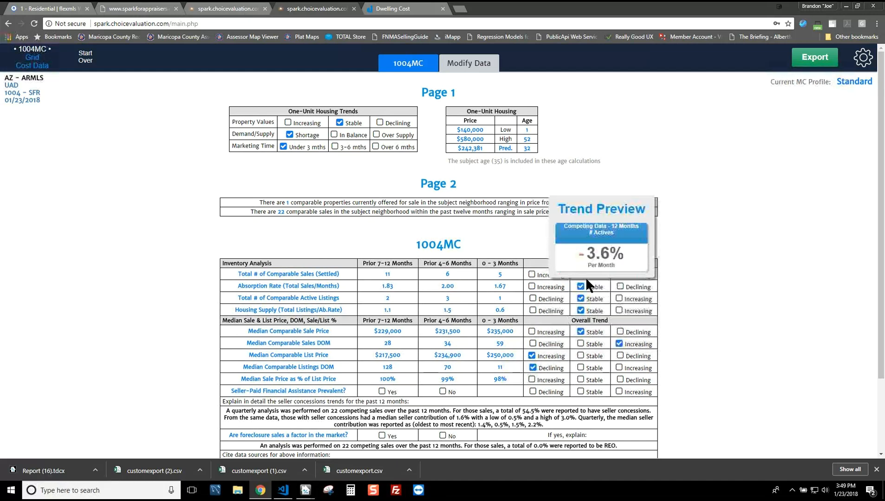
pyautogui.click(581, 380)
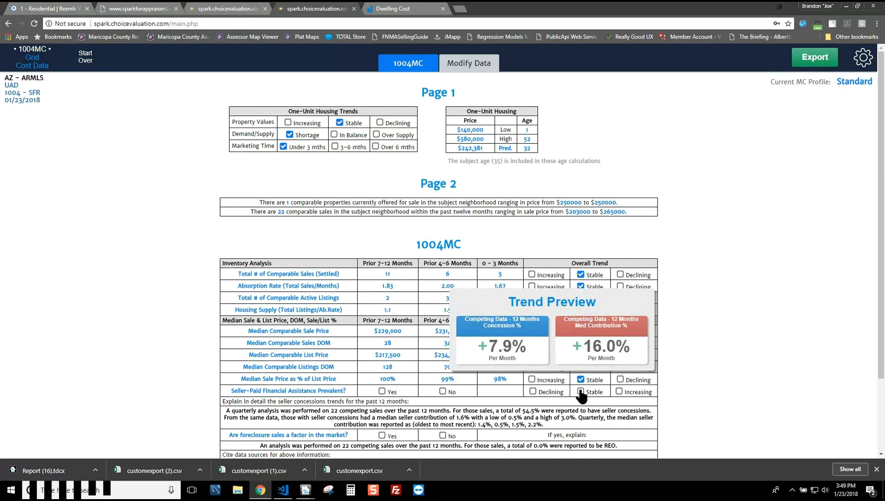
pyautogui.click(618, 392)
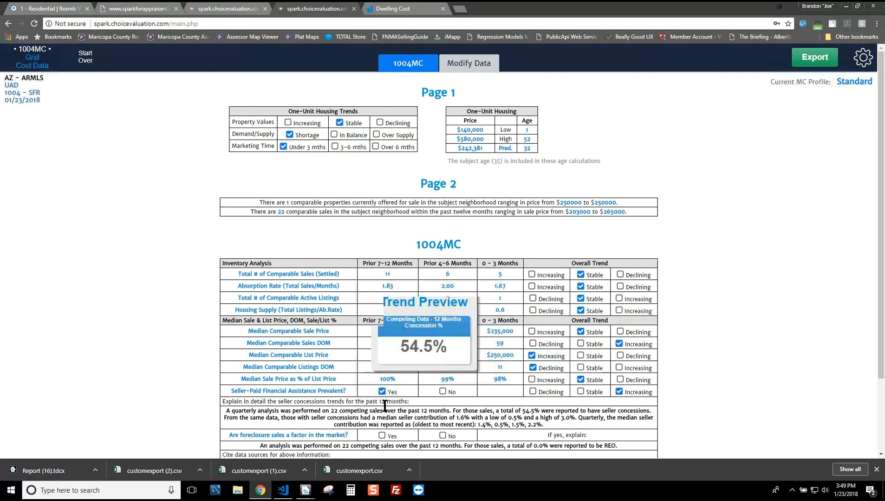
pyautogui.click(442, 436)
pyautogui.scroll(-2, 520, 425)
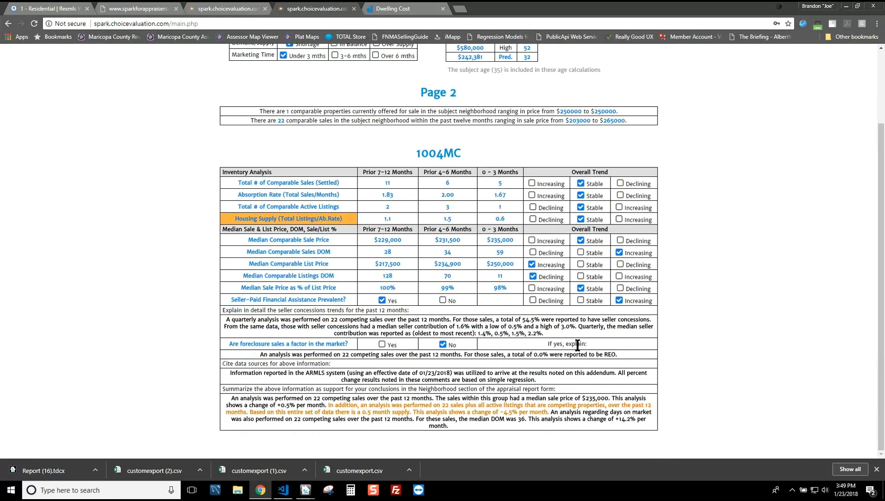
pyautogui.scroll(2, 720, 218)
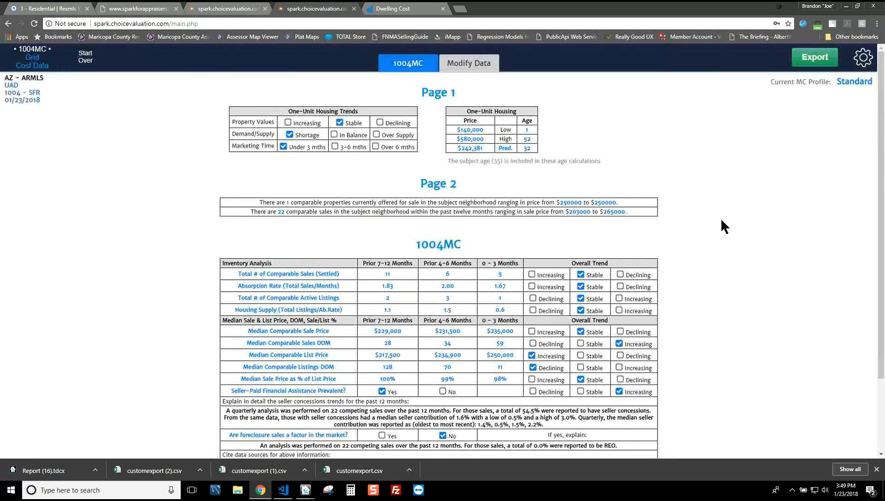
# Step: Export the grid, cost and market conditions data from Spark as Report (17).tdcx
pyautogui.click(817, 55)
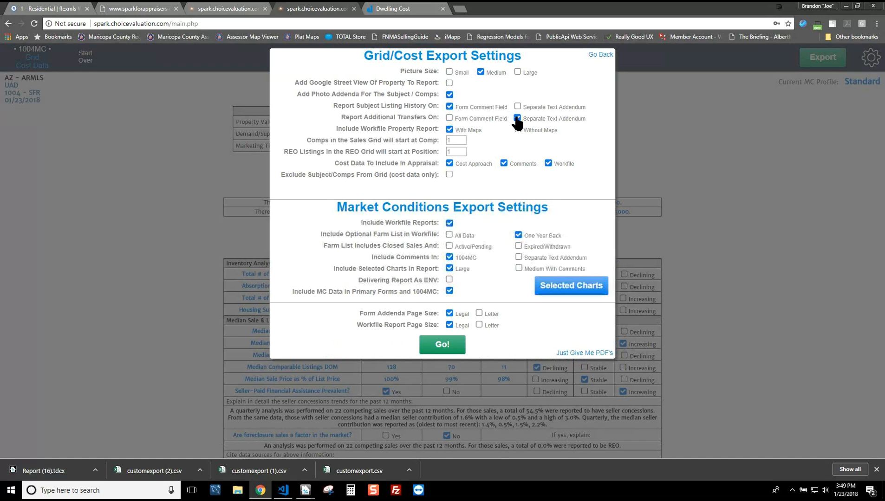
pyautogui.click(454, 351)
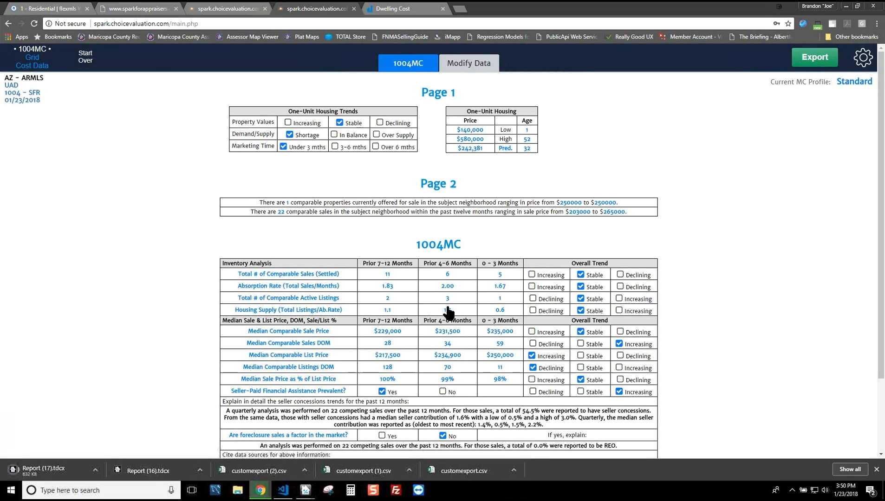
pyautogui.click(52, 469)
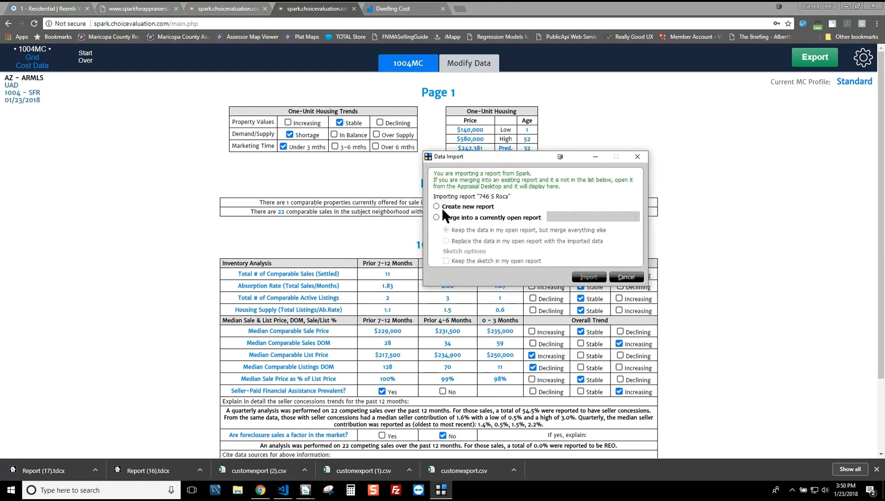
pyautogui.click(589, 277)
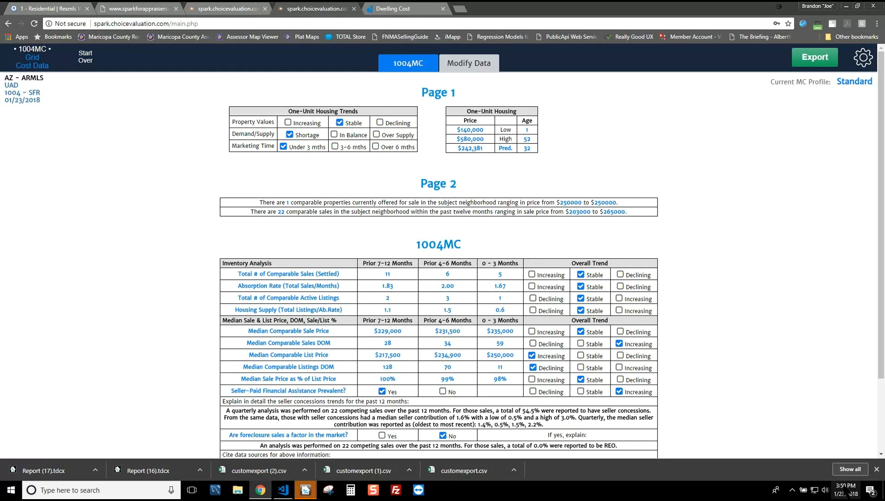
pyautogui.click(305, 491)
pyautogui.click(483, 446)
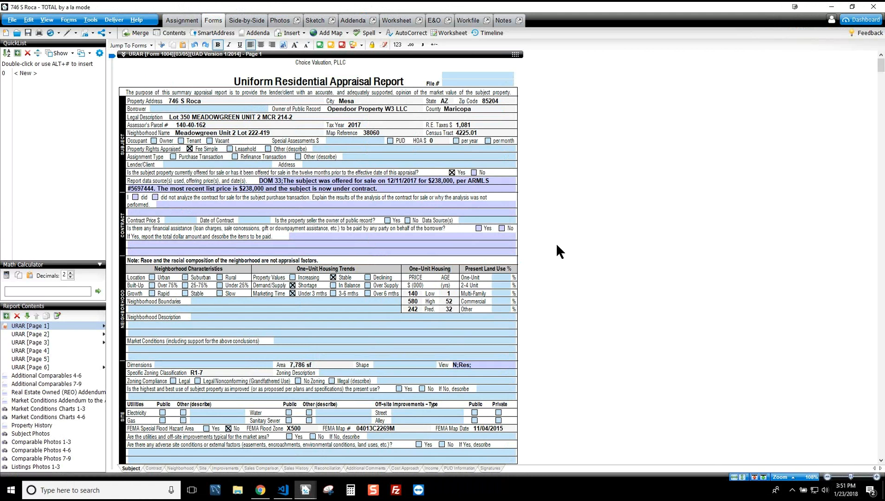
# Step: Review the sales comparison grid, then show the Property History addendum with the $219,300 11/17/2017 transfer
pyautogui.scroll(-20, 562, 253)
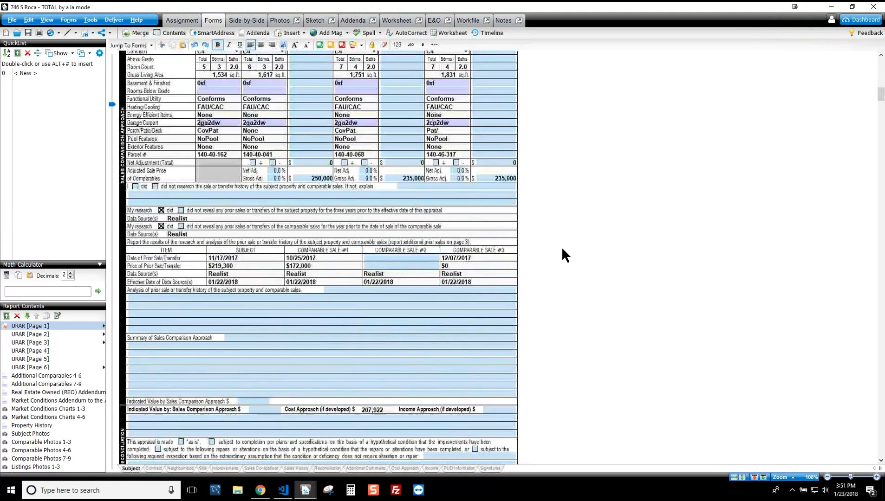
pyautogui.scroll(-10, 562, 250)
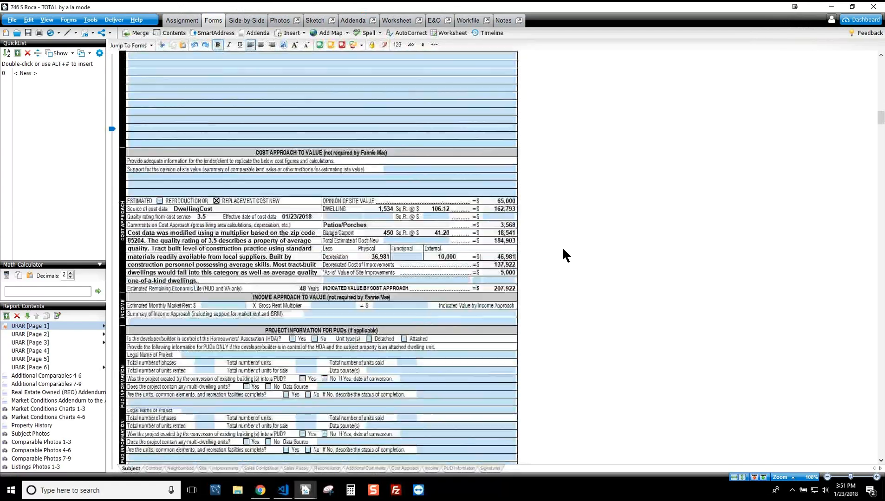
pyautogui.scroll(-15, 563, 249)
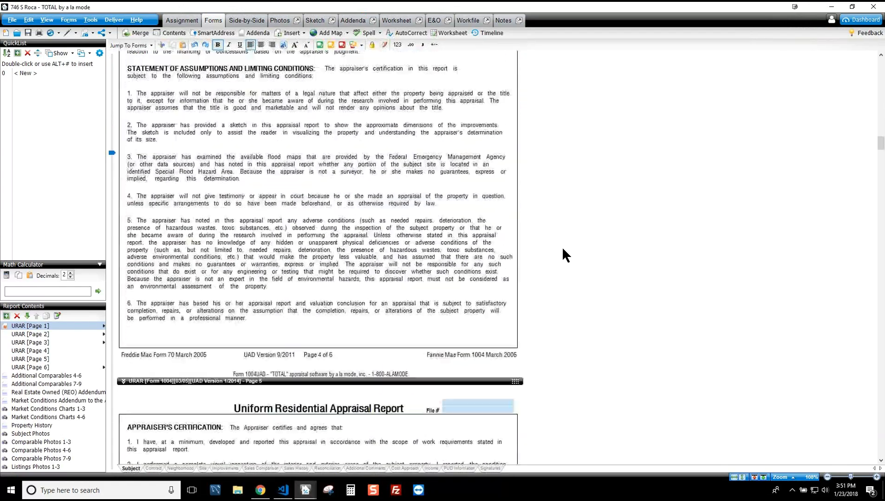
pyautogui.scroll(-20, 562, 255)
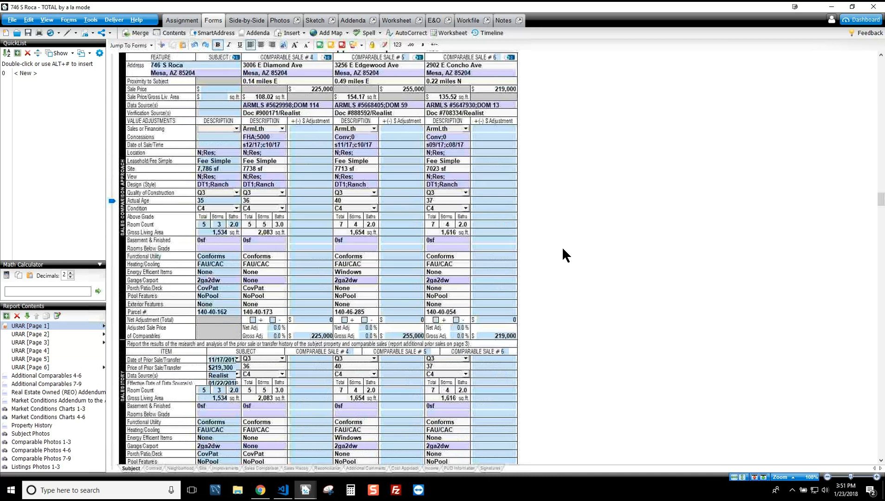
pyautogui.scroll(5, 562, 247)
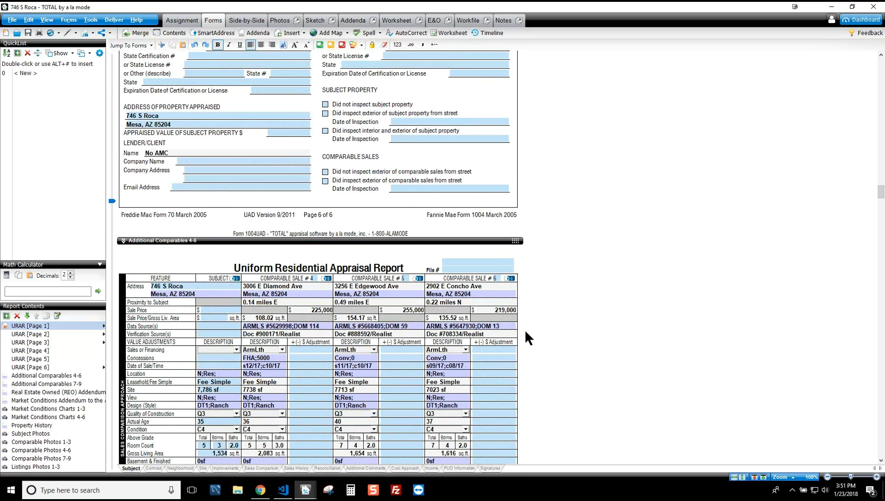
pyautogui.scroll(-5, 525, 329)
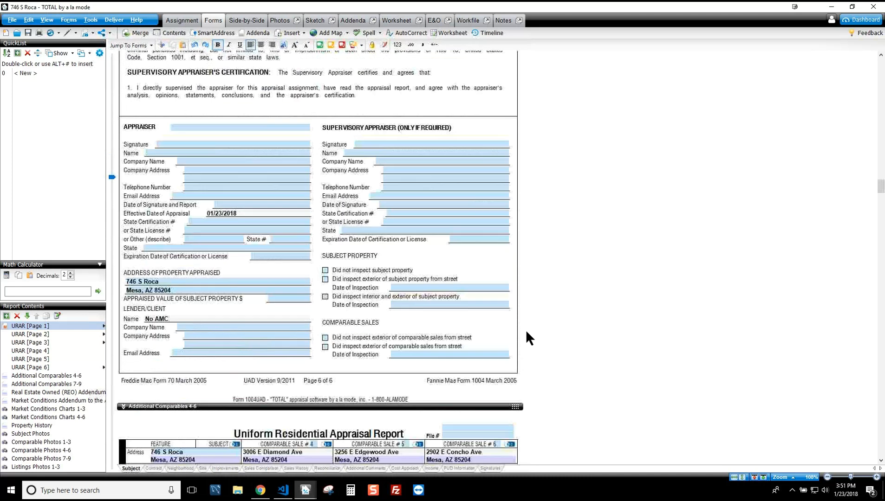
pyautogui.scroll(-3, 526, 330)
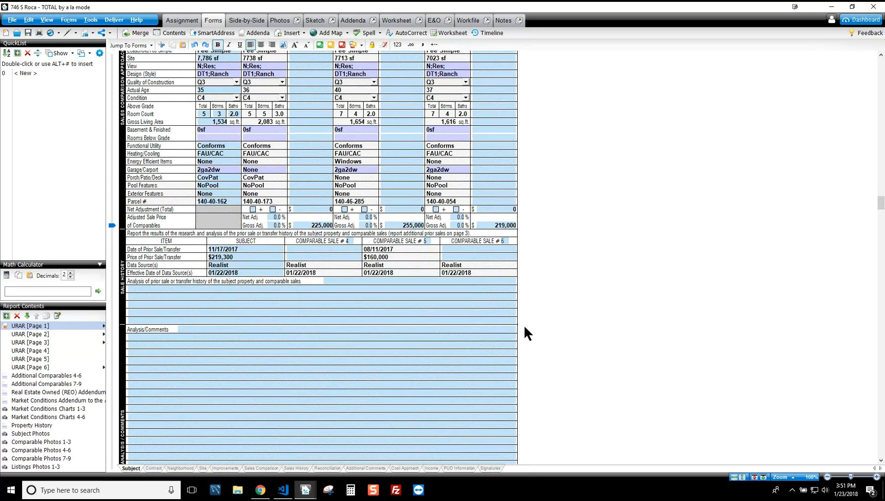
pyautogui.scroll(3, 443, 353)
pyautogui.scroll(-3, 436, 348)
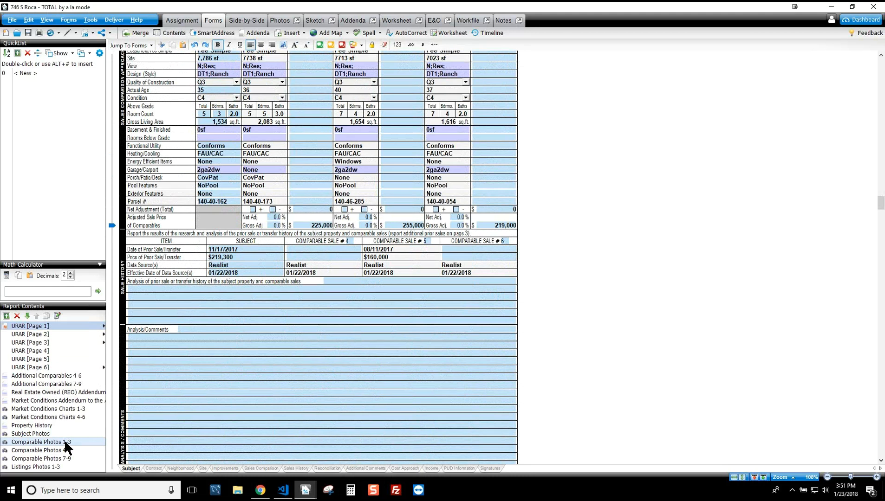
pyautogui.click(43, 423)
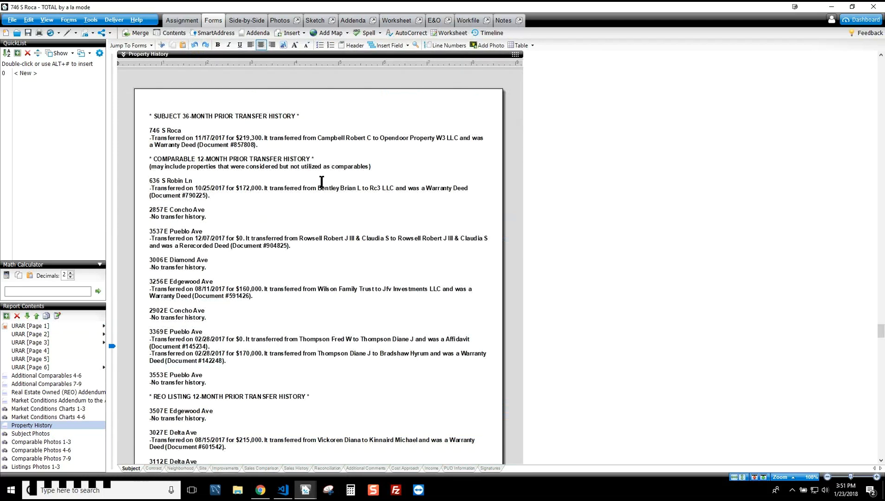
# Step: Check the prior sale analysis comments field on URAR page 2
pyautogui.click(39, 332)
pyautogui.scroll(-3, 302, 273)
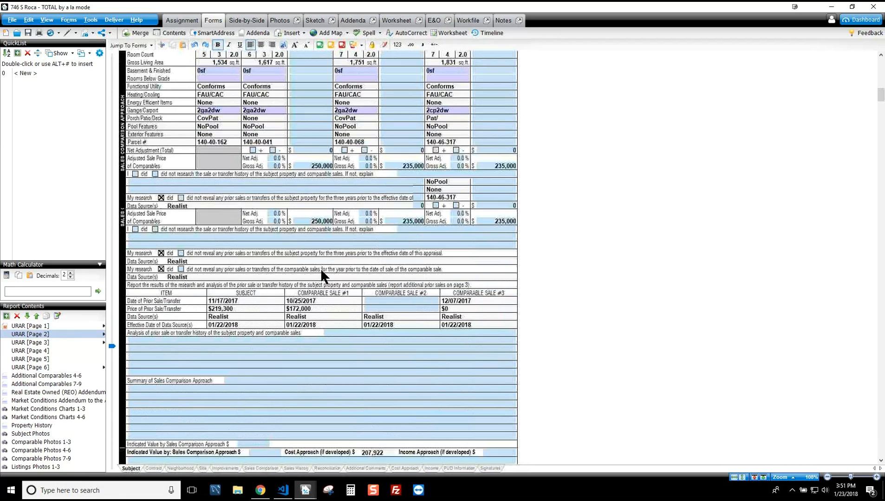
pyautogui.click(393, 411)
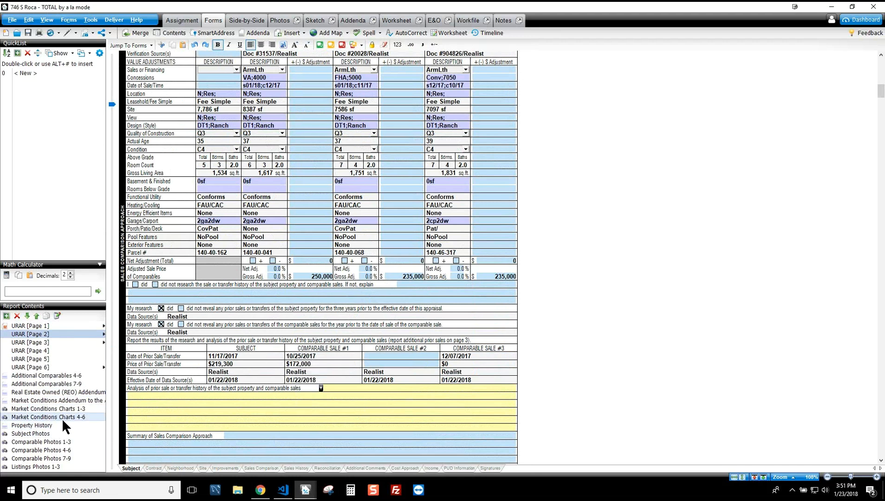
pyautogui.click(43, 426)
pyautogui.scroll(-3, 403, 242)
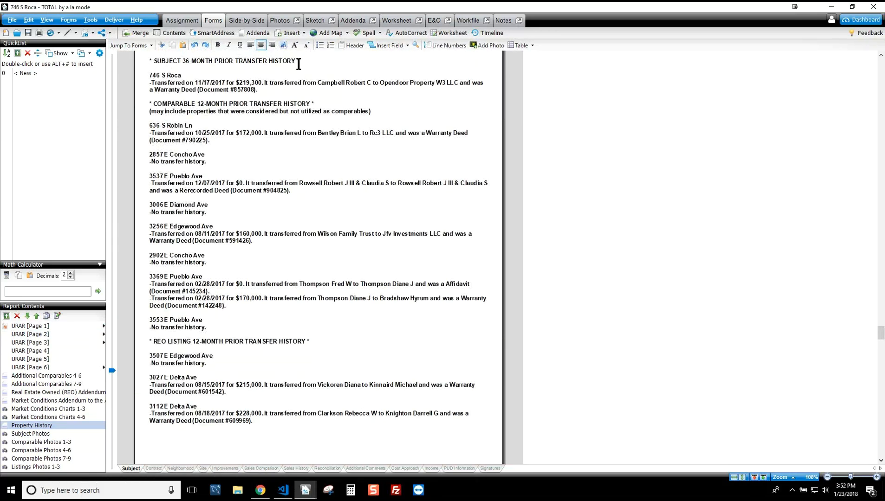
pyautogui.moveTo(160, 83); pyautogui.dragTo(258, 89)
pyautogui.click(227, 104)
pyautogui.moveTo(174, 103); pyautogui.dragTo(309, 102)
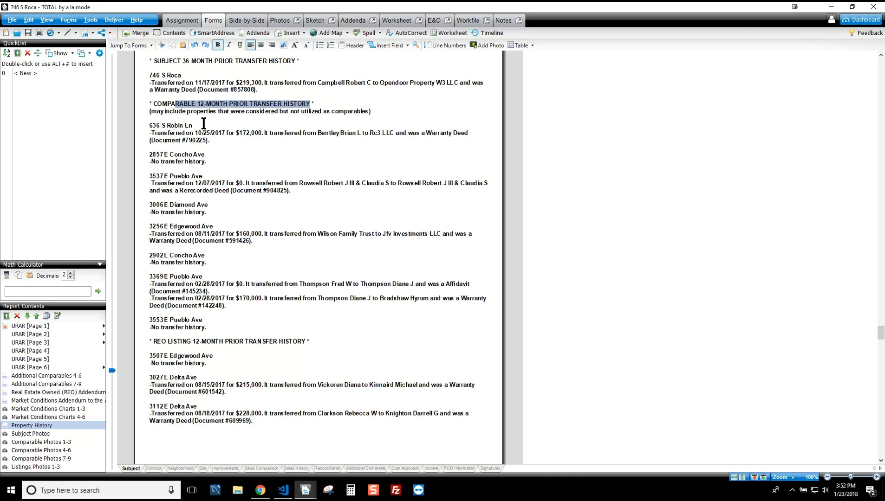
pyautogui.moveTo(160, 126); pyautogui.dragTo(221, 142)
pyautogui.click(225, 146)
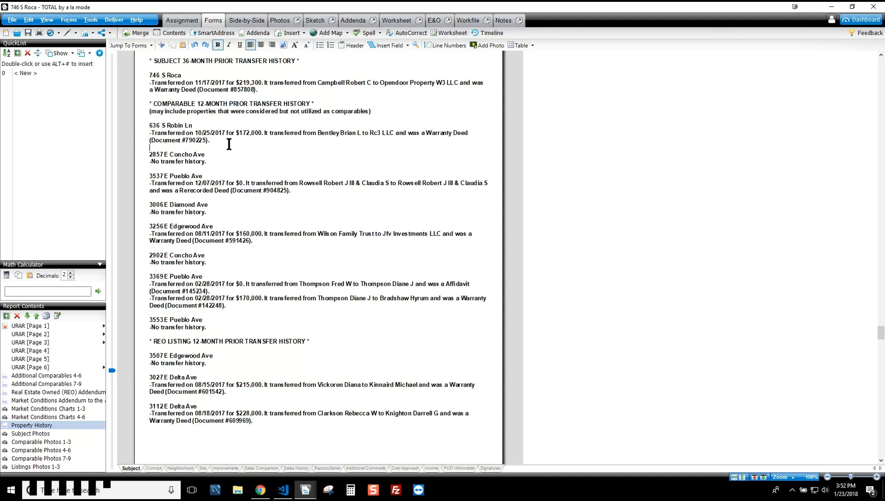
pyautogui.moveTo(431, 133); pyautogui.dragTo(457, 134)
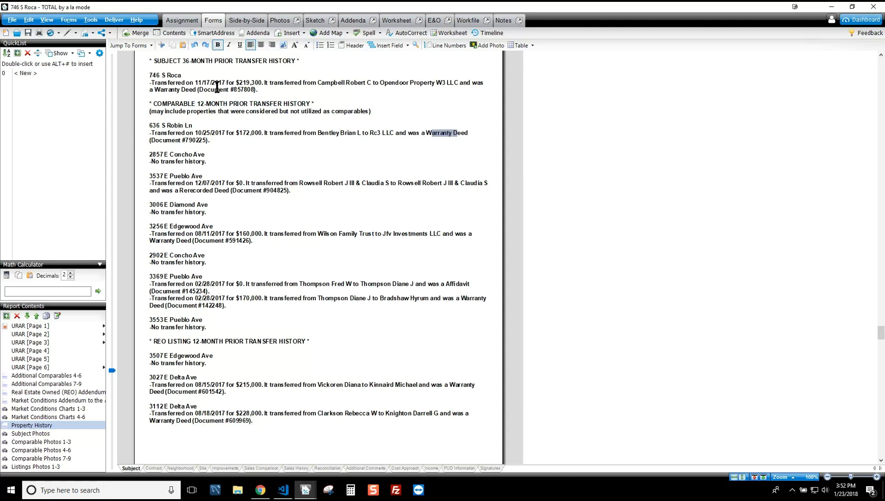
pyautogui.moveTo(157, 277); pyautogui.dragTo(221, 307)
pyautogui.click(231, 307)
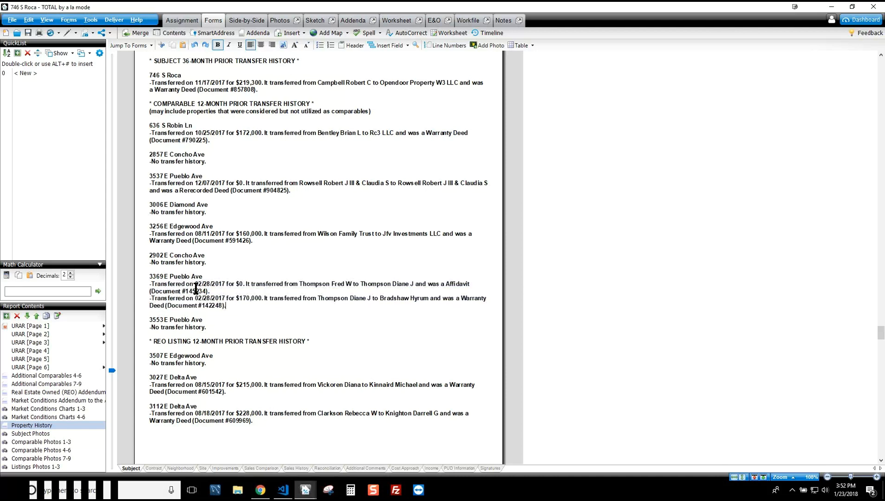
pyautogui.moveTo(156, 284); pyautogui.dragTo(237, 305)
pyautogui.click(239, 306)
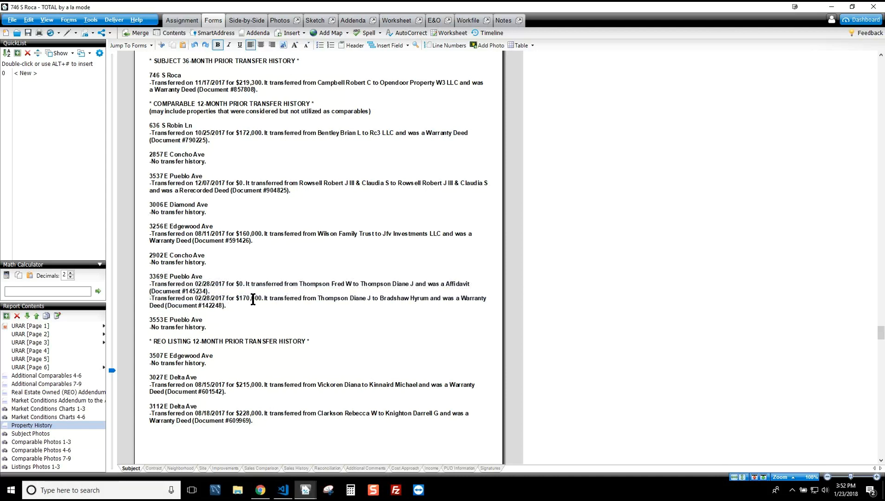
# Step: Scroll back to the top of the report and minimize TOTAL to reveal Spark's 1004MC page
pyautogui.scroll(3, 254, 292)
pyautogui.scroll(10, 255, 293)
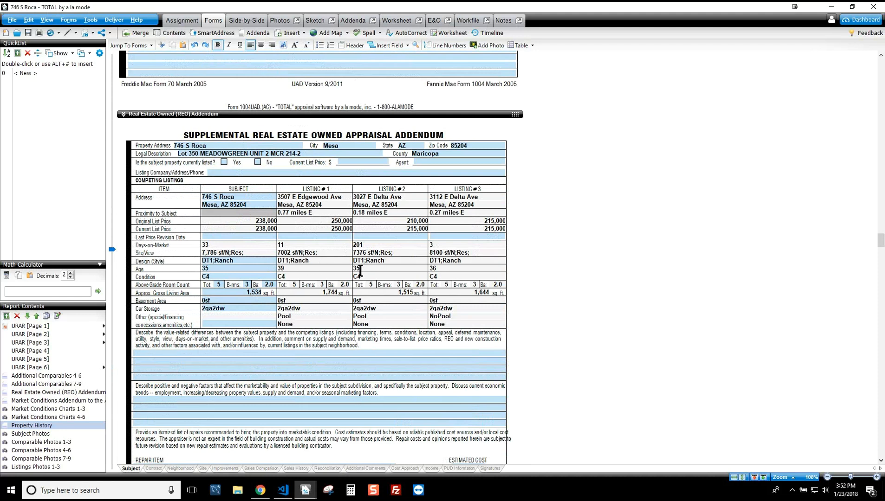
pyautogui.scroll(10, 353, 274)
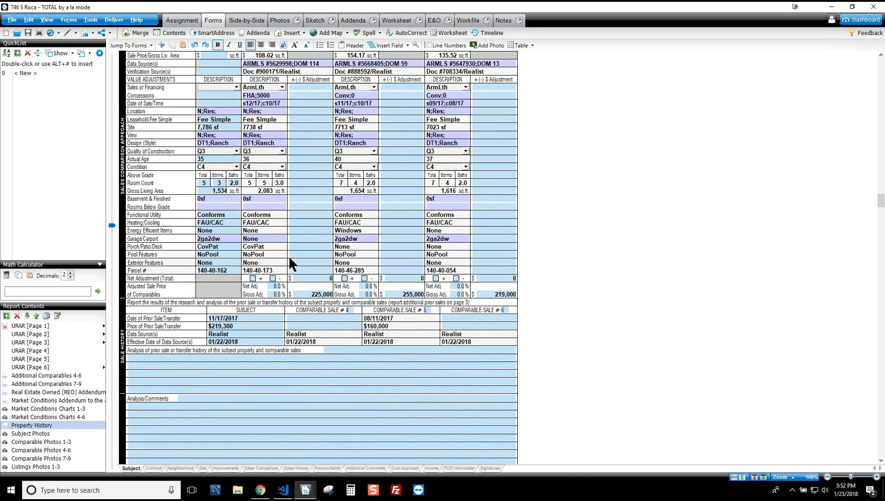
pyautogui.scroll(20, 317, 241)
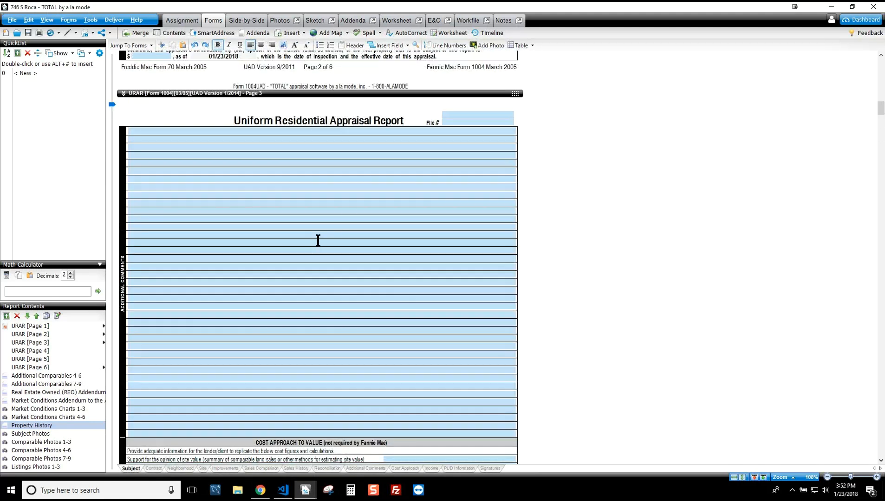
pyautogui.click(831, 7)
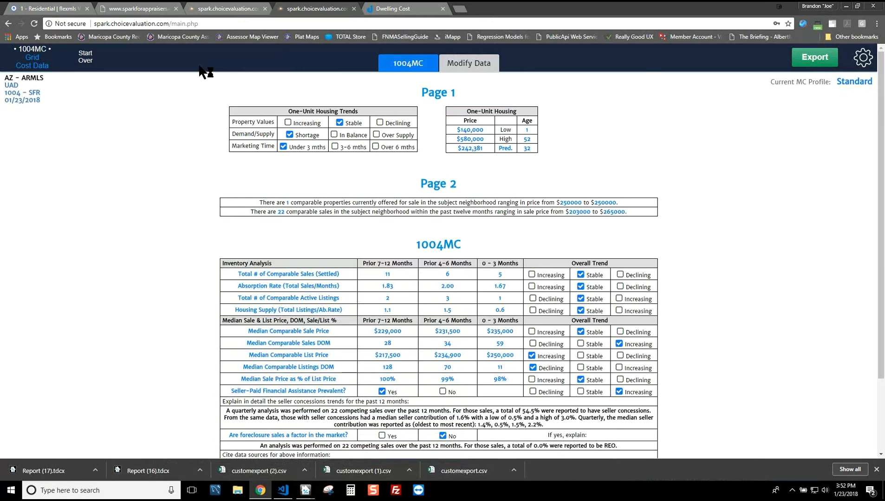
pyautogui.click(153, 9)
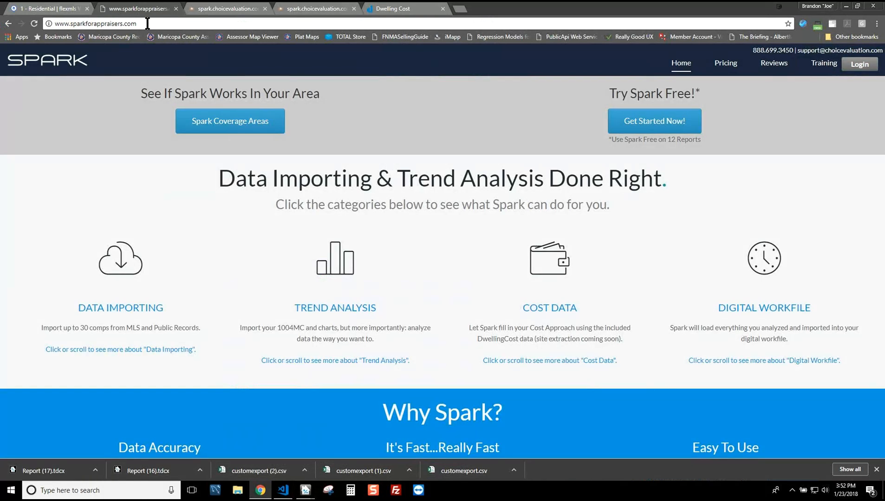
pyautogui.click(148, 23)
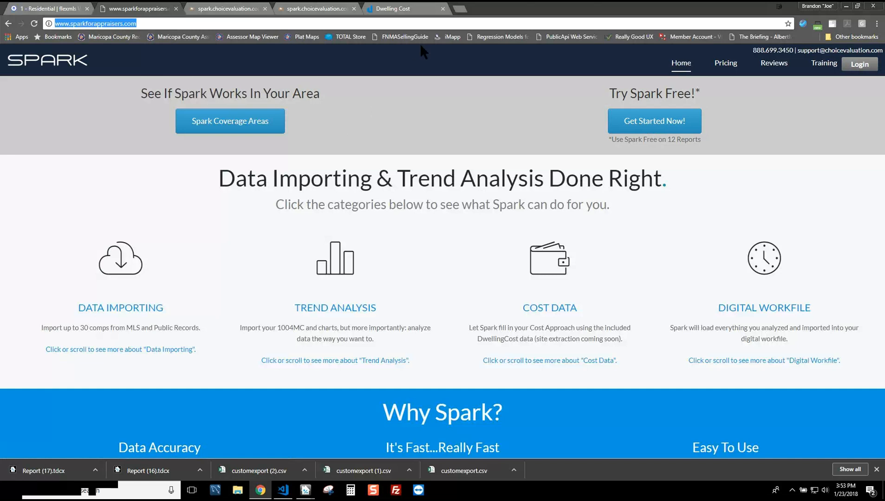
pyautogui.click(459, 10)
pyautogui.write('totalstore.alamode.com/merchant/account/sales')
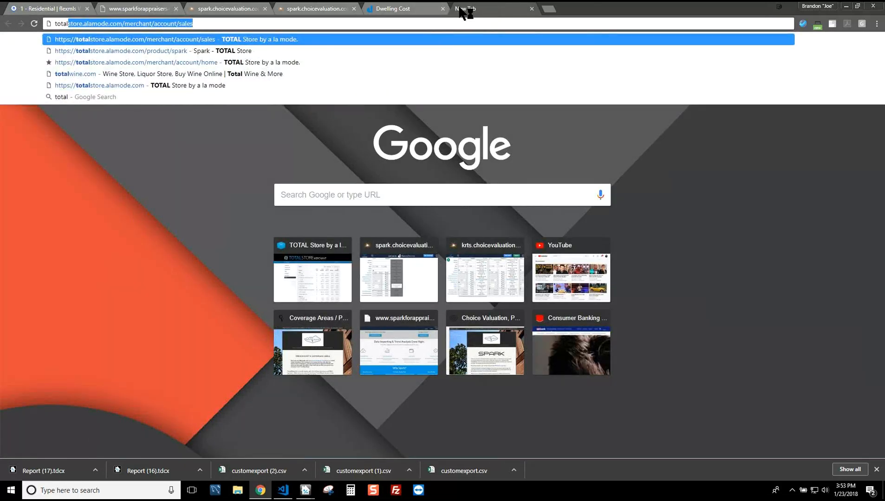
pyautogui.click(139, 8)
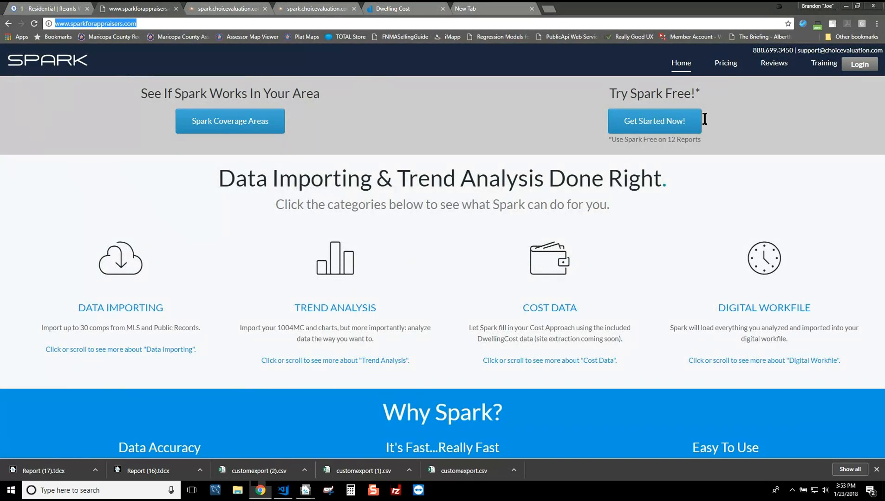
pyautogui.click(492, 11)
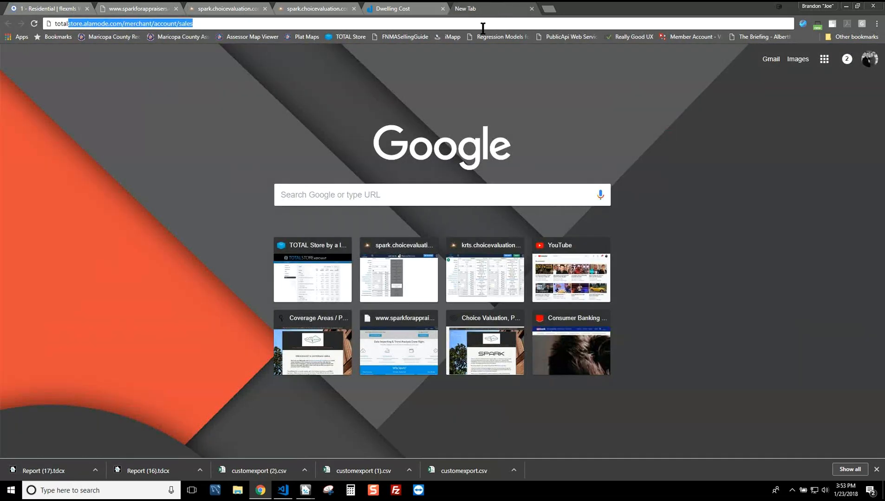
pyautogui.click(483, 26)
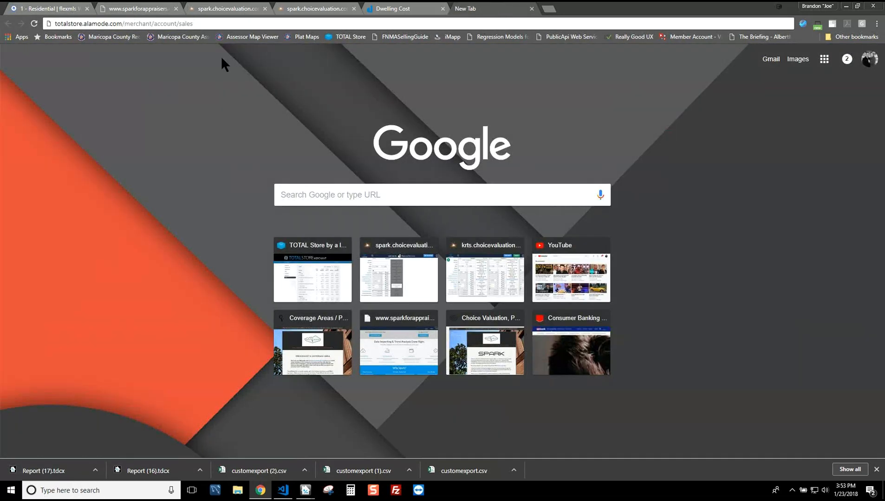
pyautogui.press('BackSpace')
pyautogui.press('BackSpace')
pyautogui.press('BackSpace')
pyautogui.press('BackSpace')
pyautogui.press('BackSpace')
pyautogui.press('BackSpace')
pyautogui.press('BackSpace')
pyautogui.press('BackSpace')
pyautogui.press('BackSpace')
pyautogui.press('BackSpace')
pyautogui.press('BackSpace')
pyautogui.press('BackSpace')
pyautogui.press('BackSpace')
pyautogui.press('BackSpace')
pyautogui.press('BackSpace')
pyautogui.press('BackSpace')
pyautogui.press('BackSpace')
pyautogui.press('BackSpace')
pyautogui.press('BackSpace')
pyautogui.press('BackSpace')
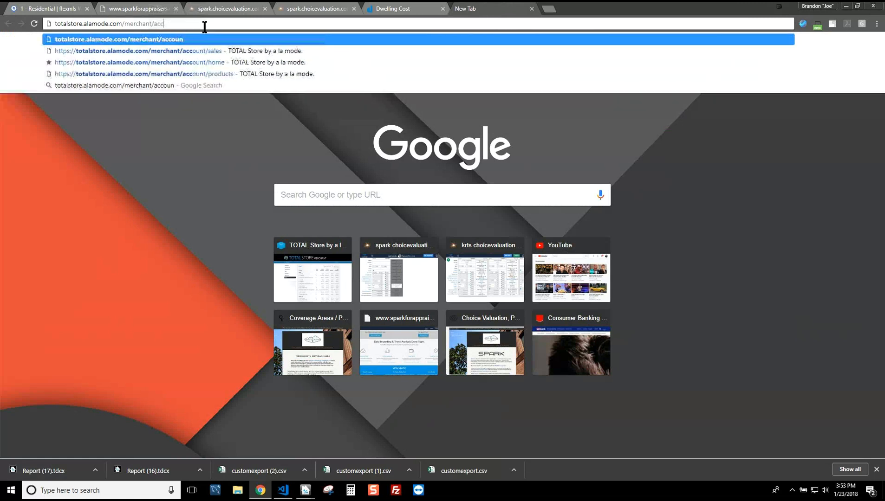
pyautogui.press('Return')
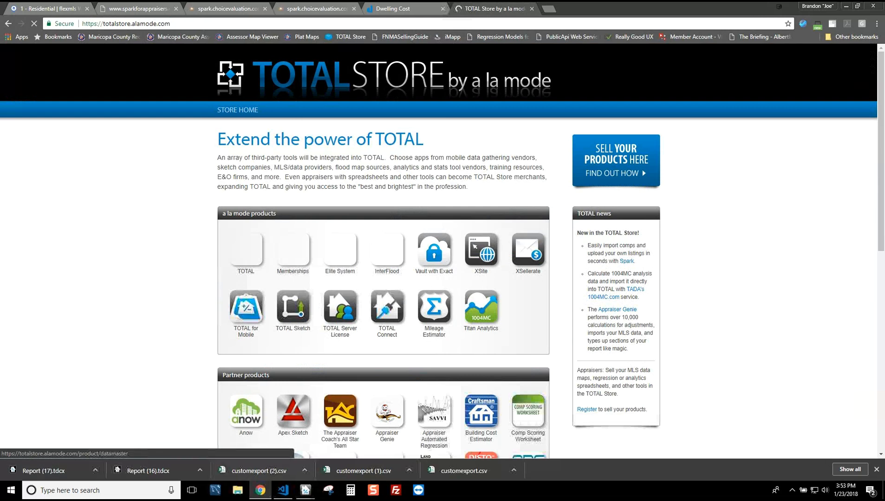
pyautogui.click(305, 490)
pyautogui.click(450, 456)
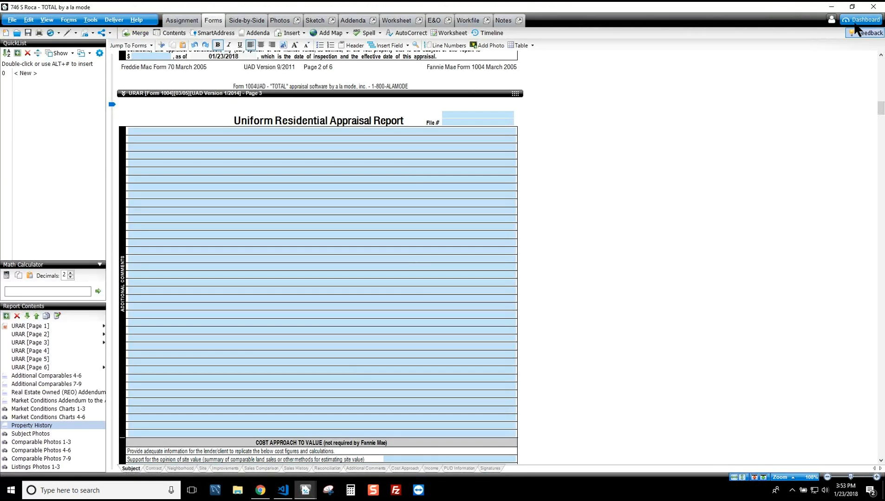
# Step: Launch TOTAL Store from the TOTAL Dashboard
pyautogui.click(859, 20)
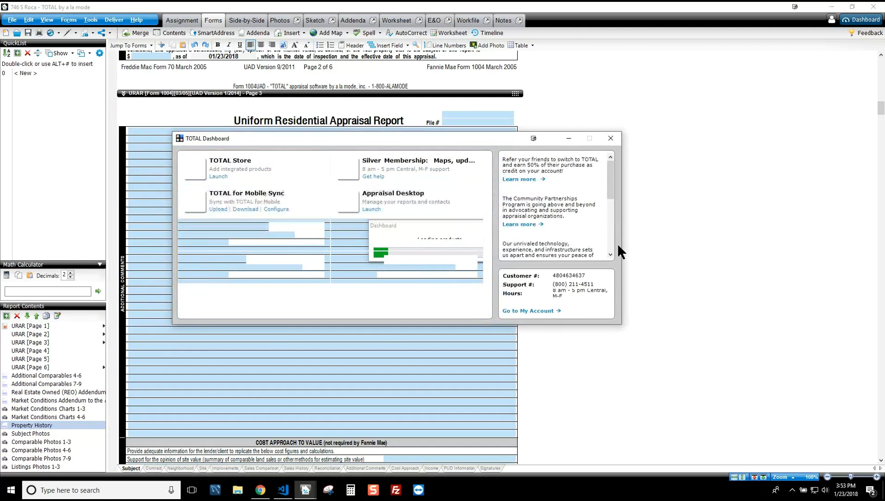
pyautogui.click(218, 177)
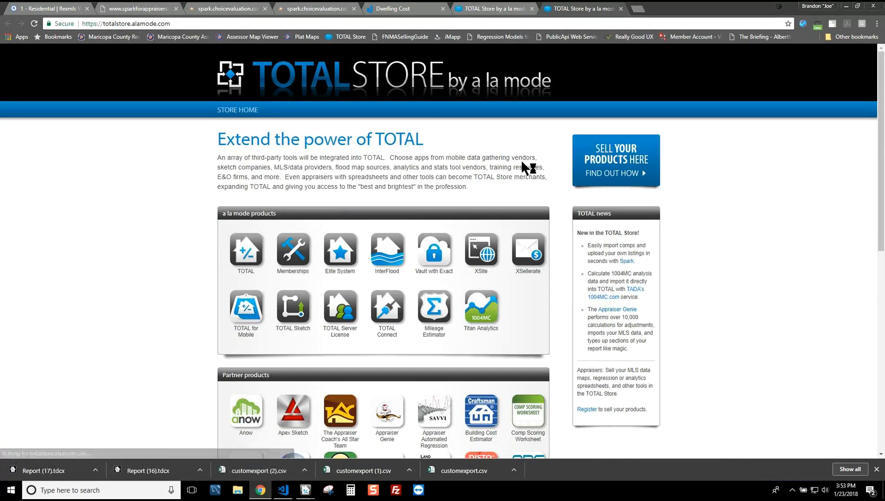
# Step: View TOTAL Store's Spark listing with $14, $47 and $49 plans, then return to the Spark homepage
pyautogui.scroll(-5, 571, 237)
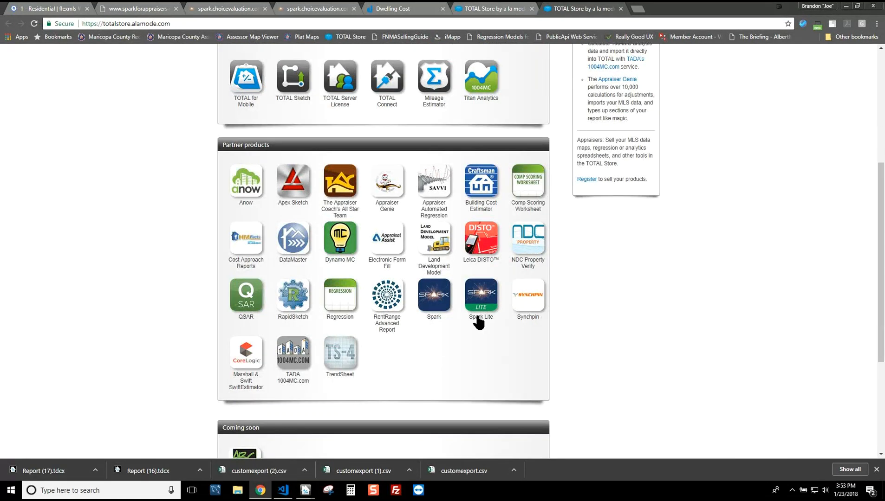
pyautogui.click(437, 304)
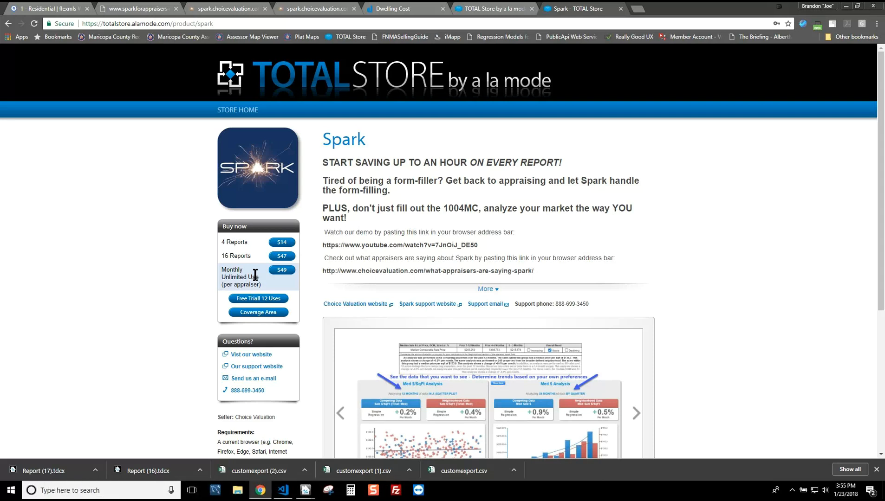
pyautogui.click(143, 10)
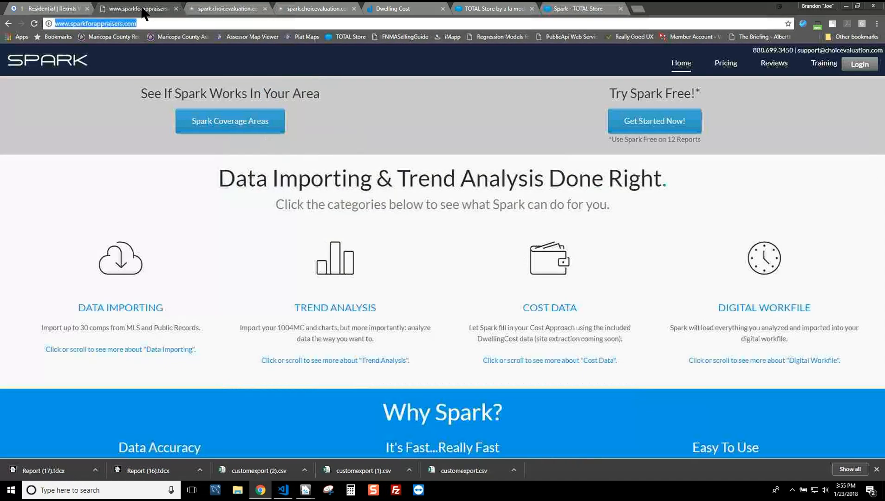